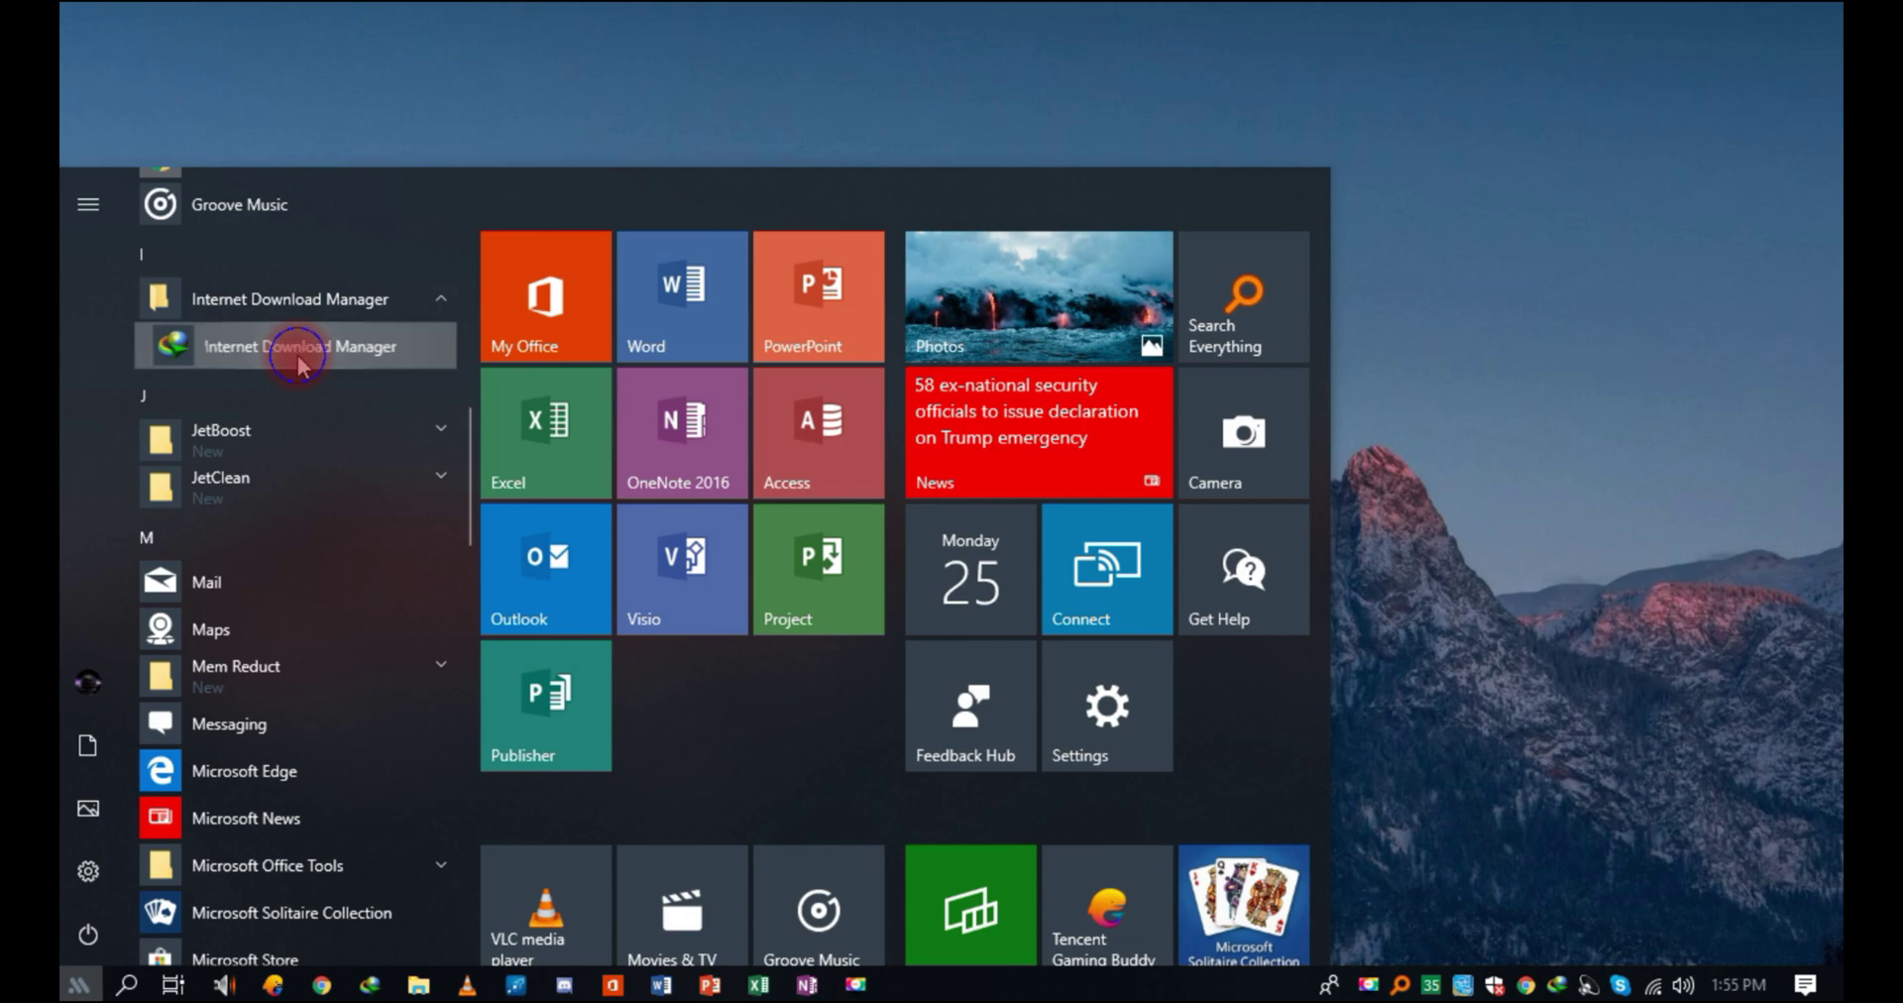
# Uninstall Internet Download Manager through Programs and Features, using English as the uninstaller language
pyautogui.click(442, 473)
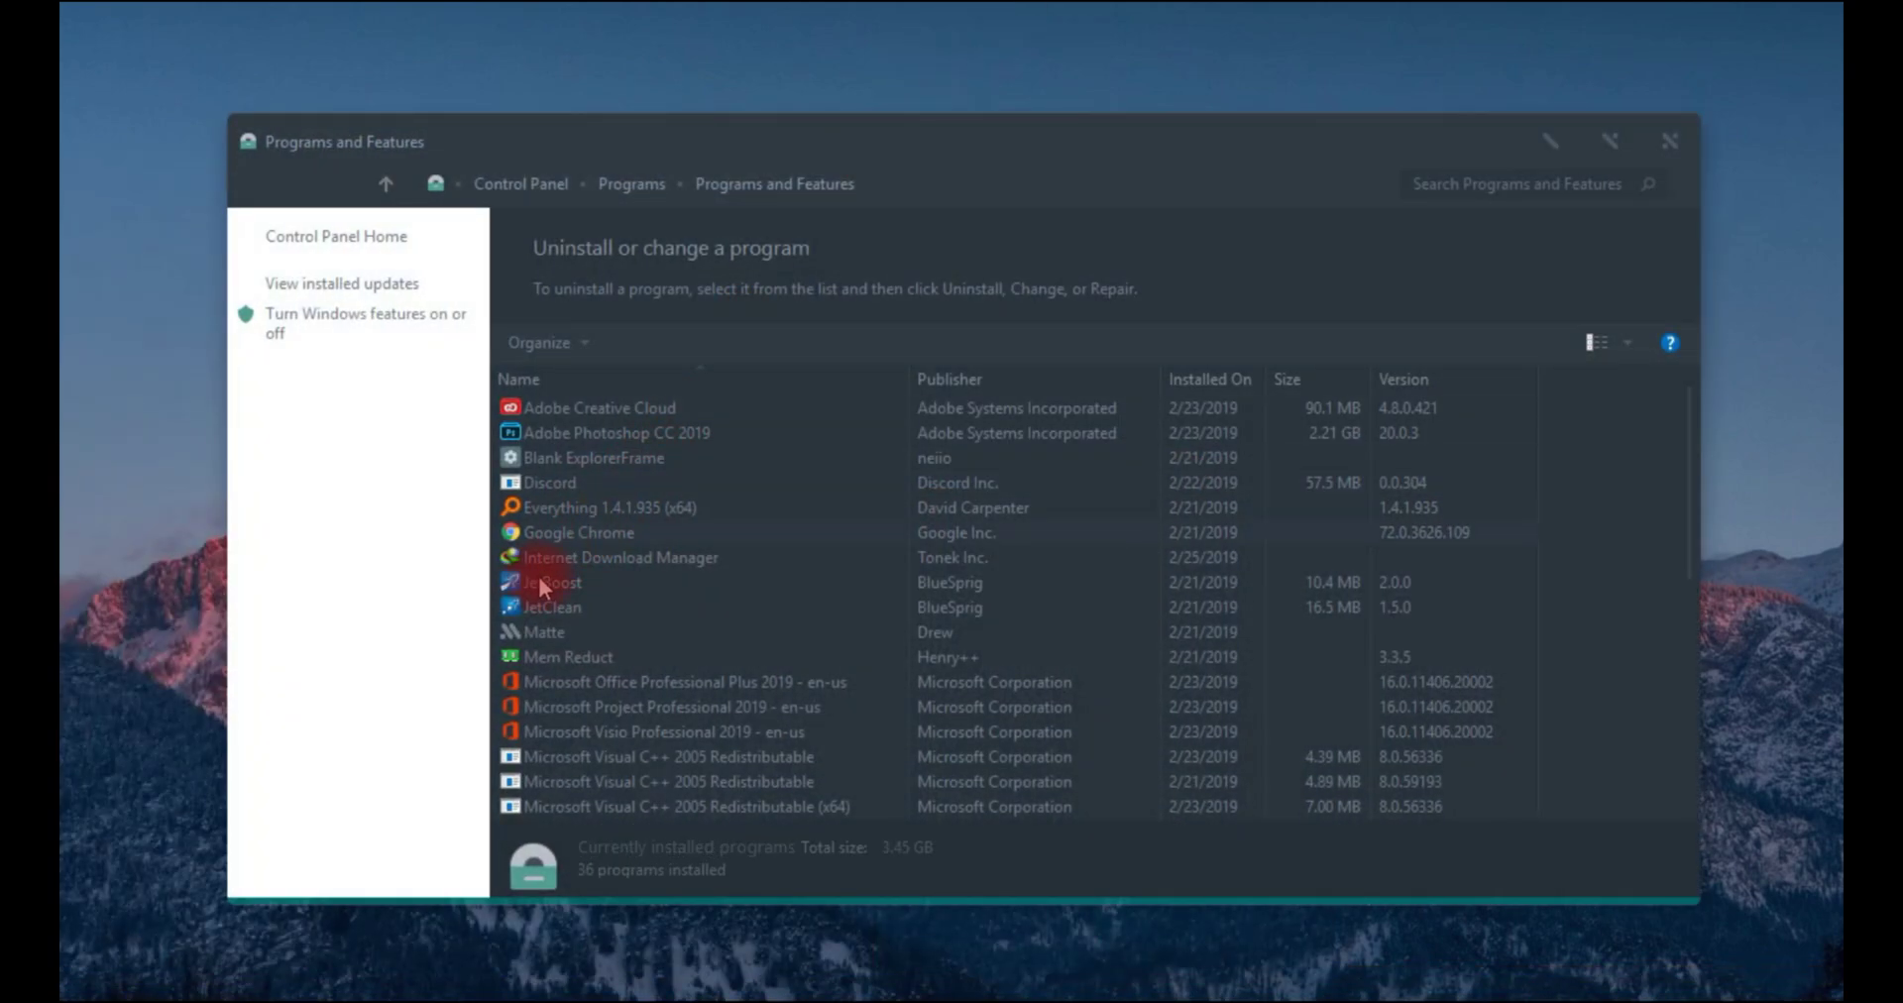
pyautogui.rightClick(586, 547)
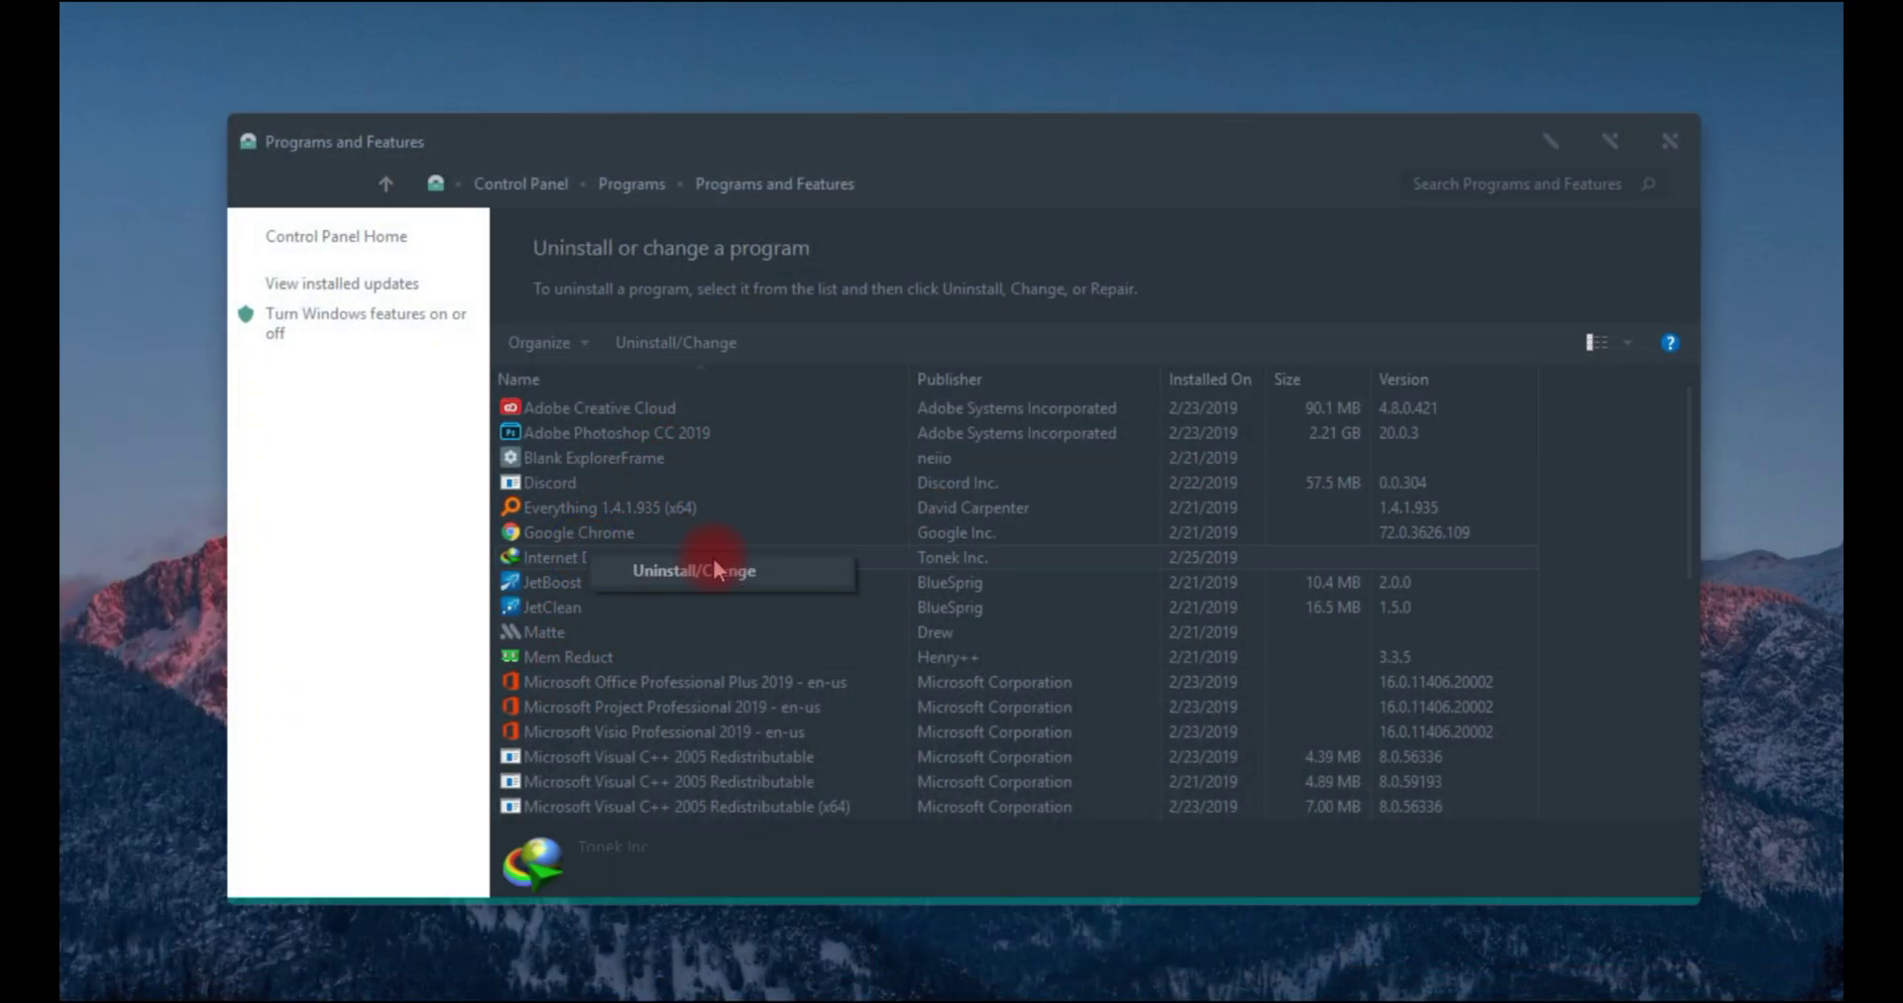
pyautogui.click(712, 560)
pyautogui.click(914, 667)
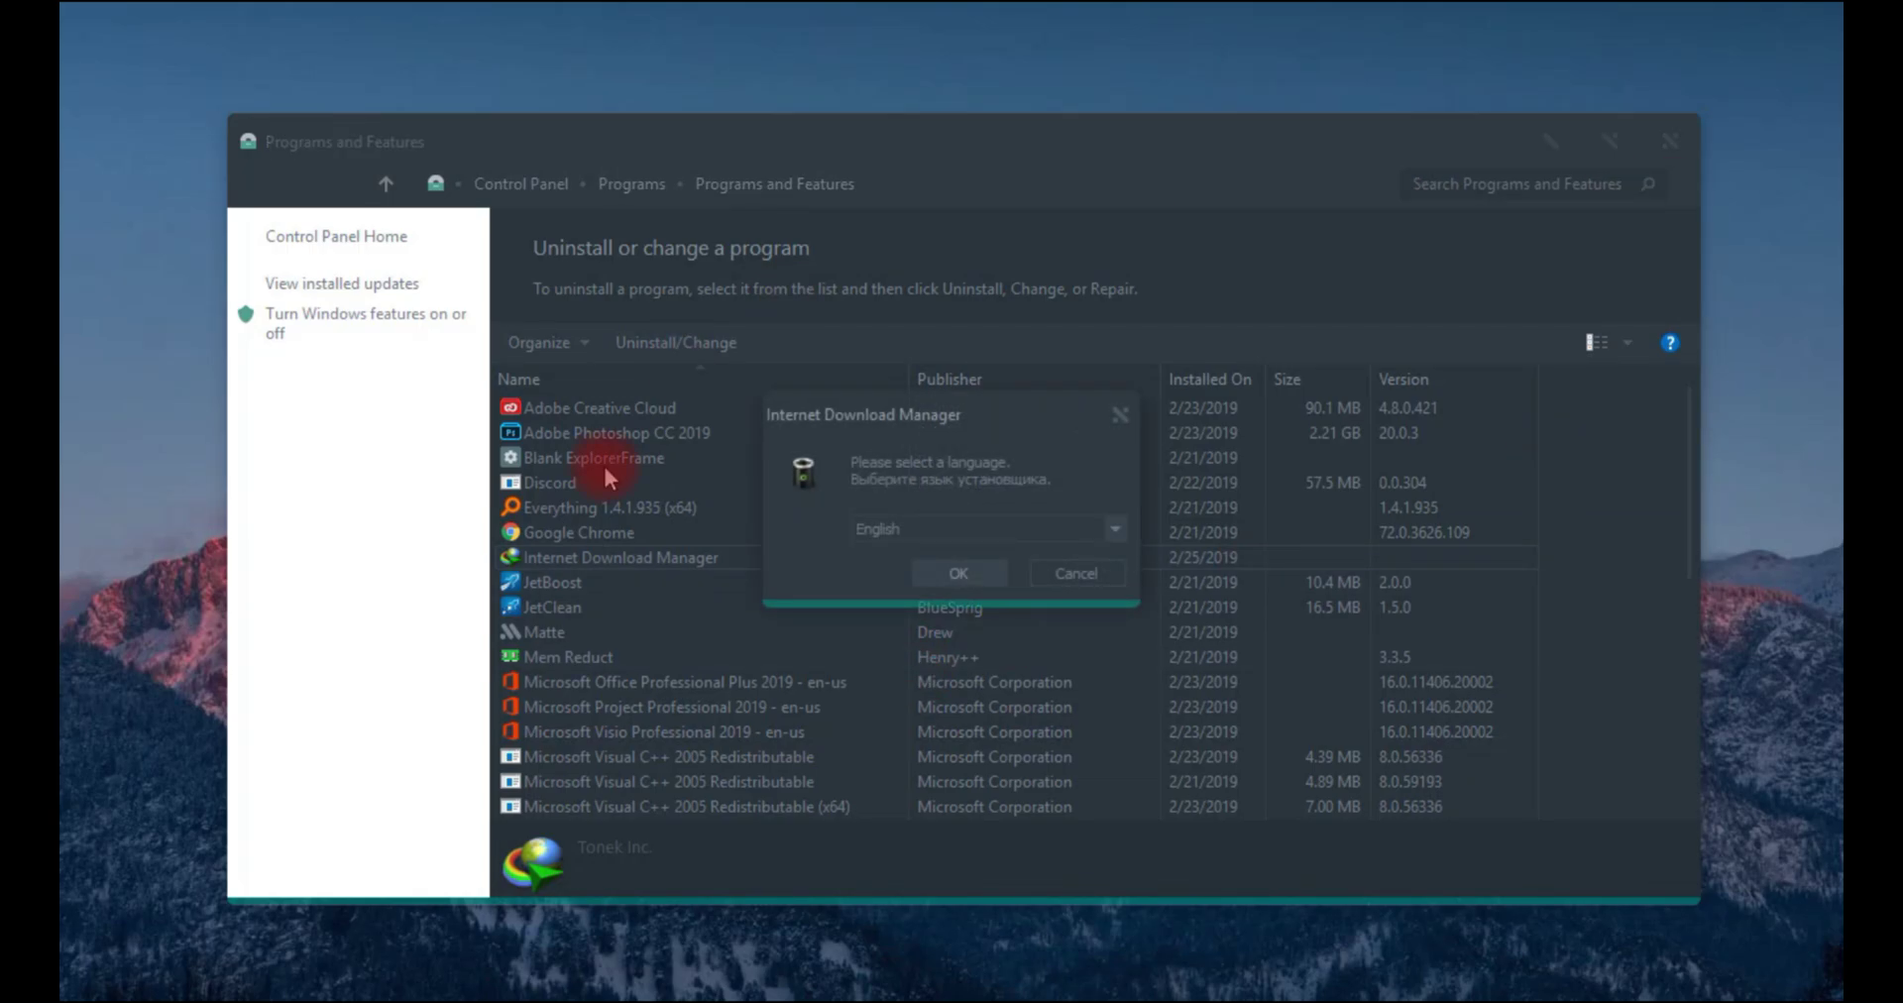
pyautogui.click(936, 569)
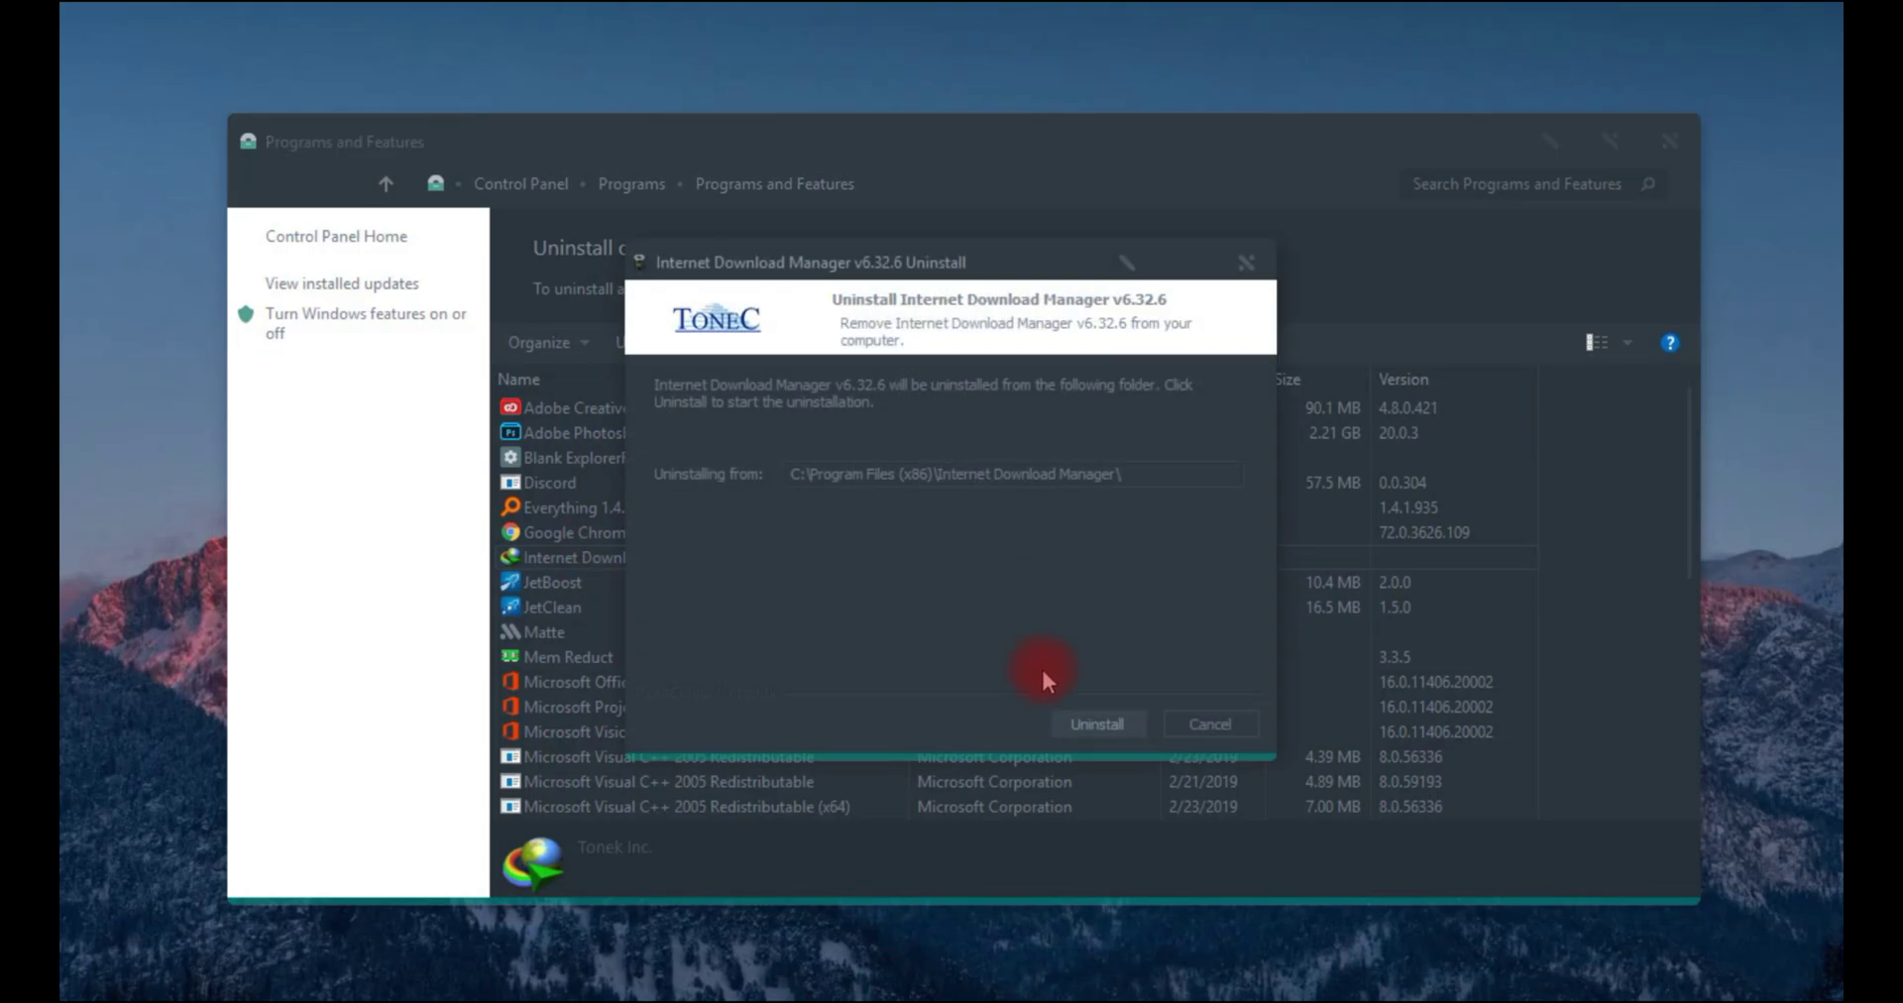
pyautogui.click(1093, 714)
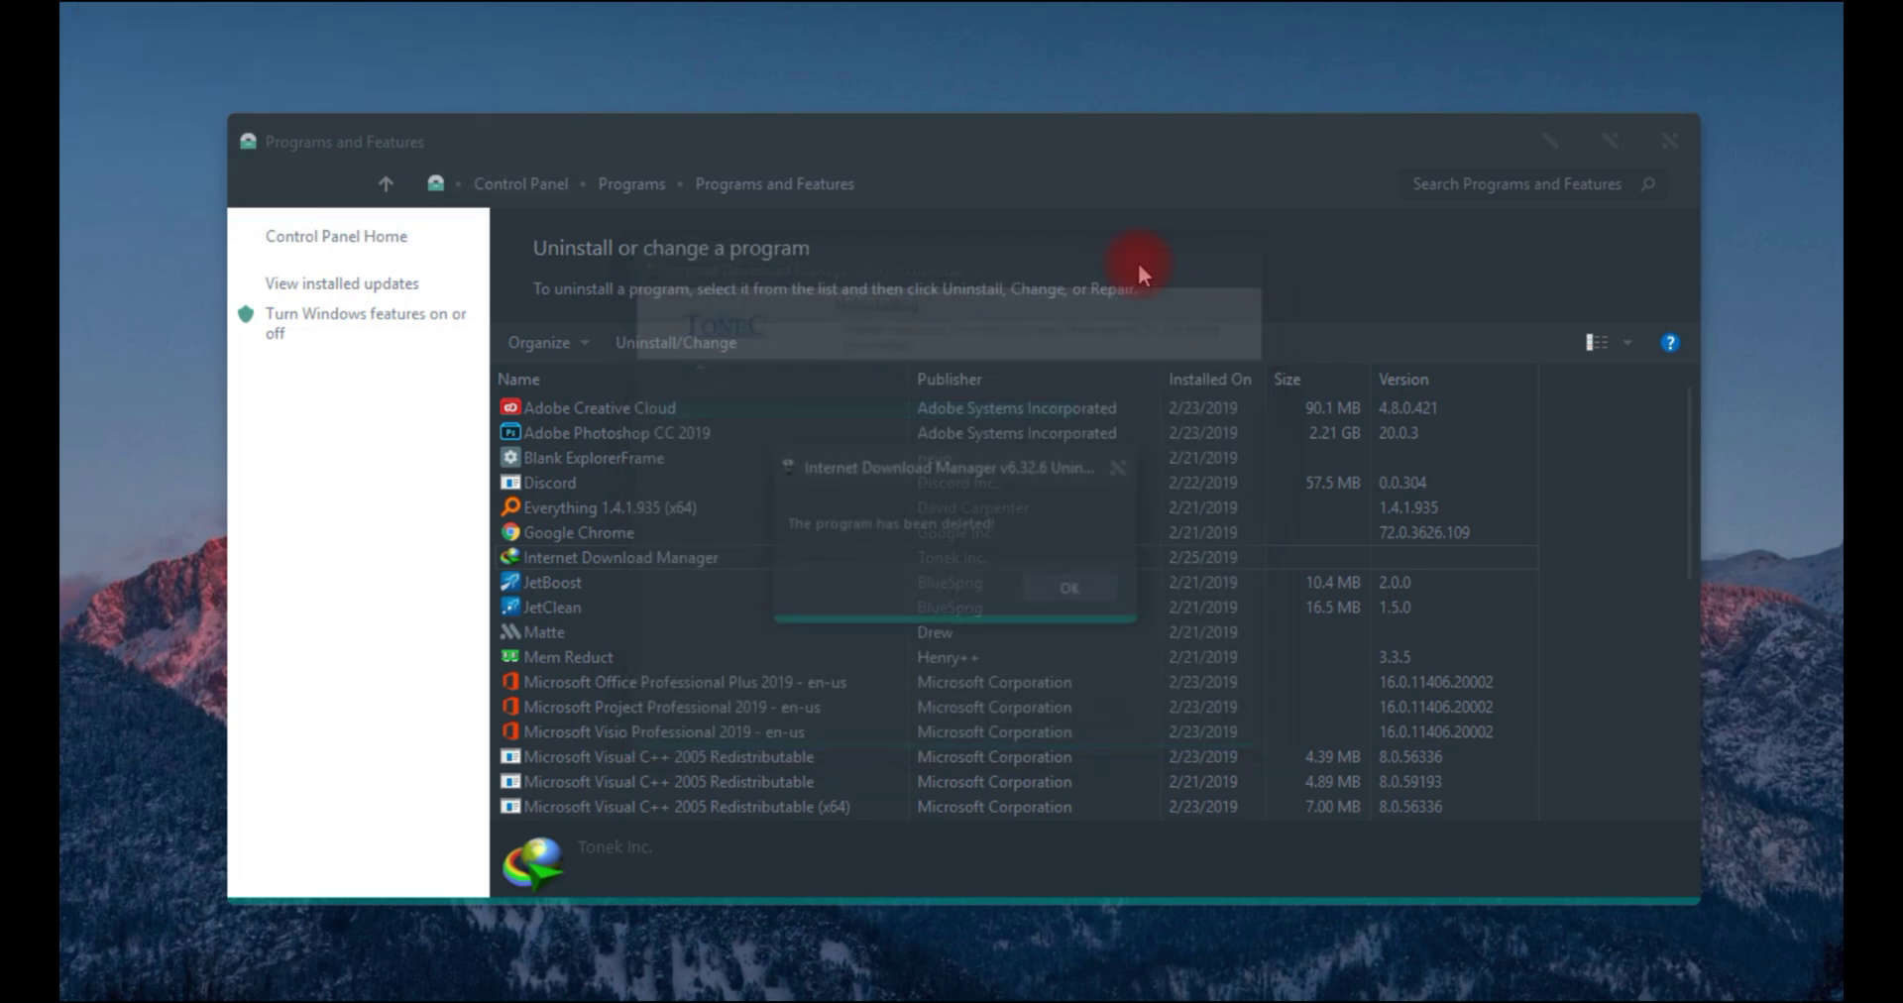
pyautogui.click(1070, 590)
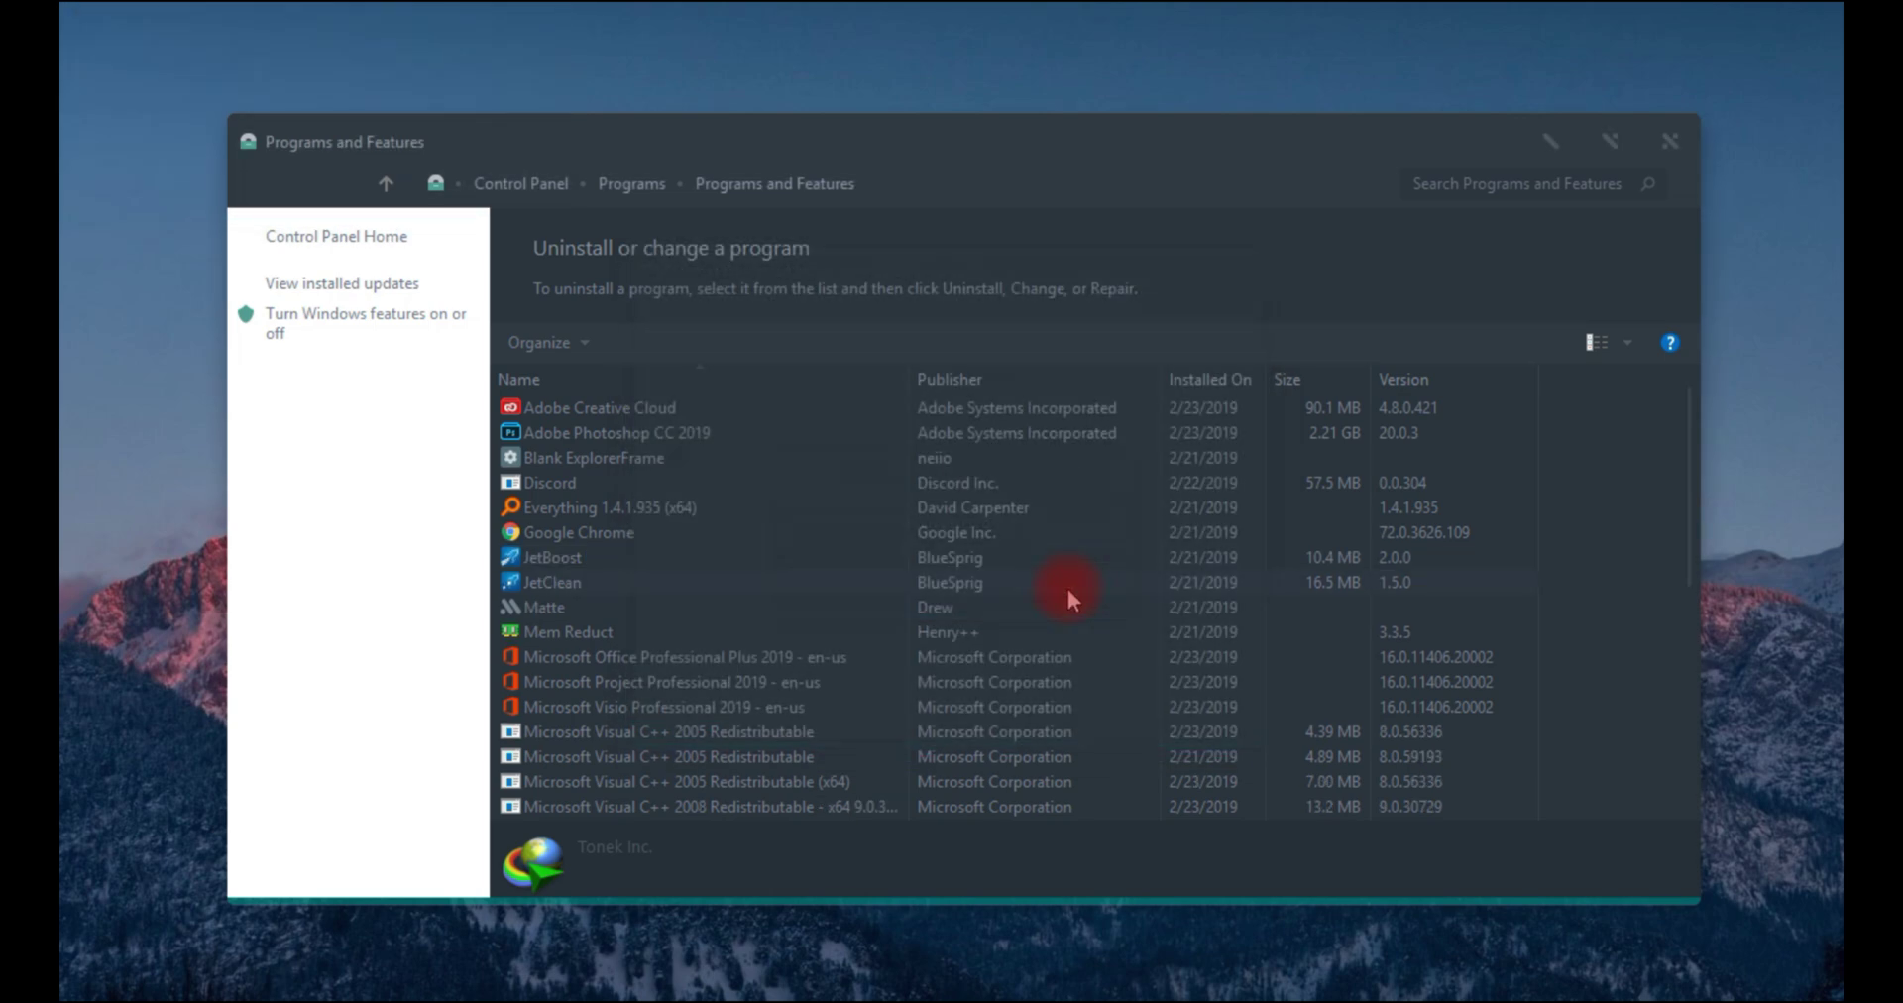
# Minimize the Programs and Features window to return to the desktop
pyautogui.click(1550, 140)
pyautogui.rightClick(148, 56)
pyautogui.rightClick(259, 30)
pyautogui.click(347, 106)
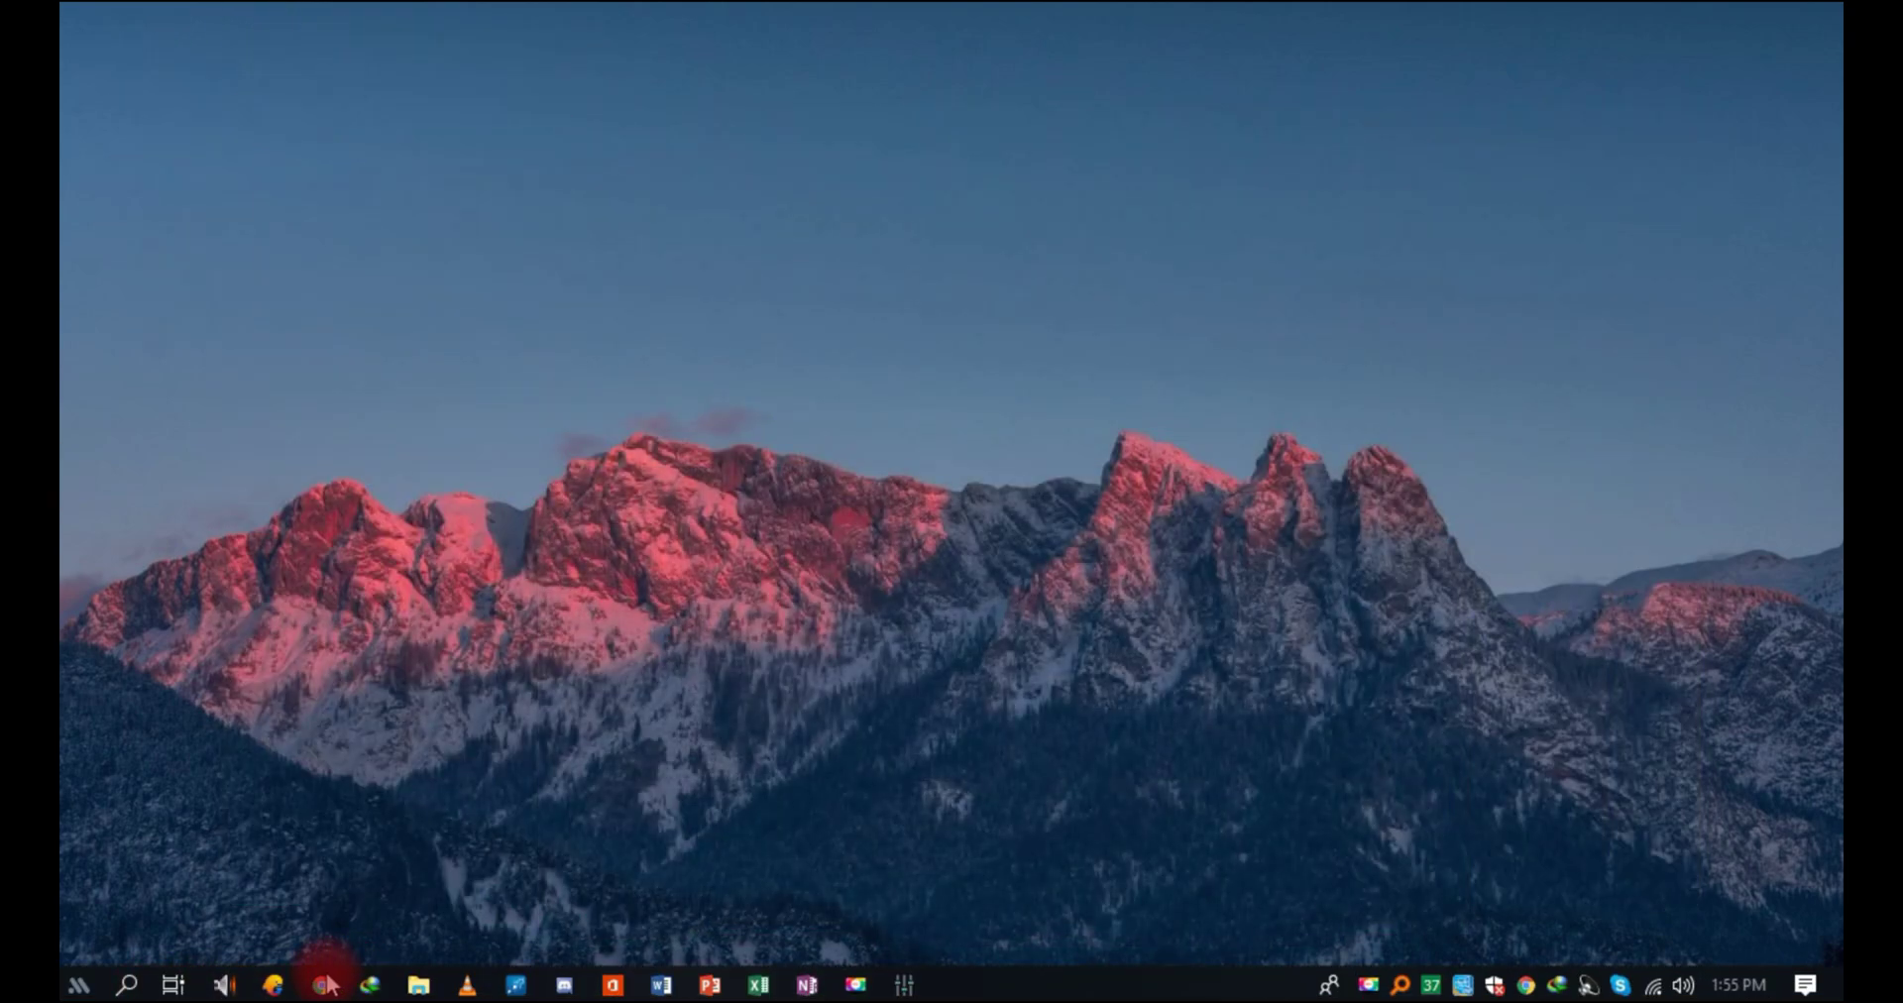
# Switch to Google Chrome, open a new tab and close the hi.ru startup tab
pyautogui.click(324, 984)
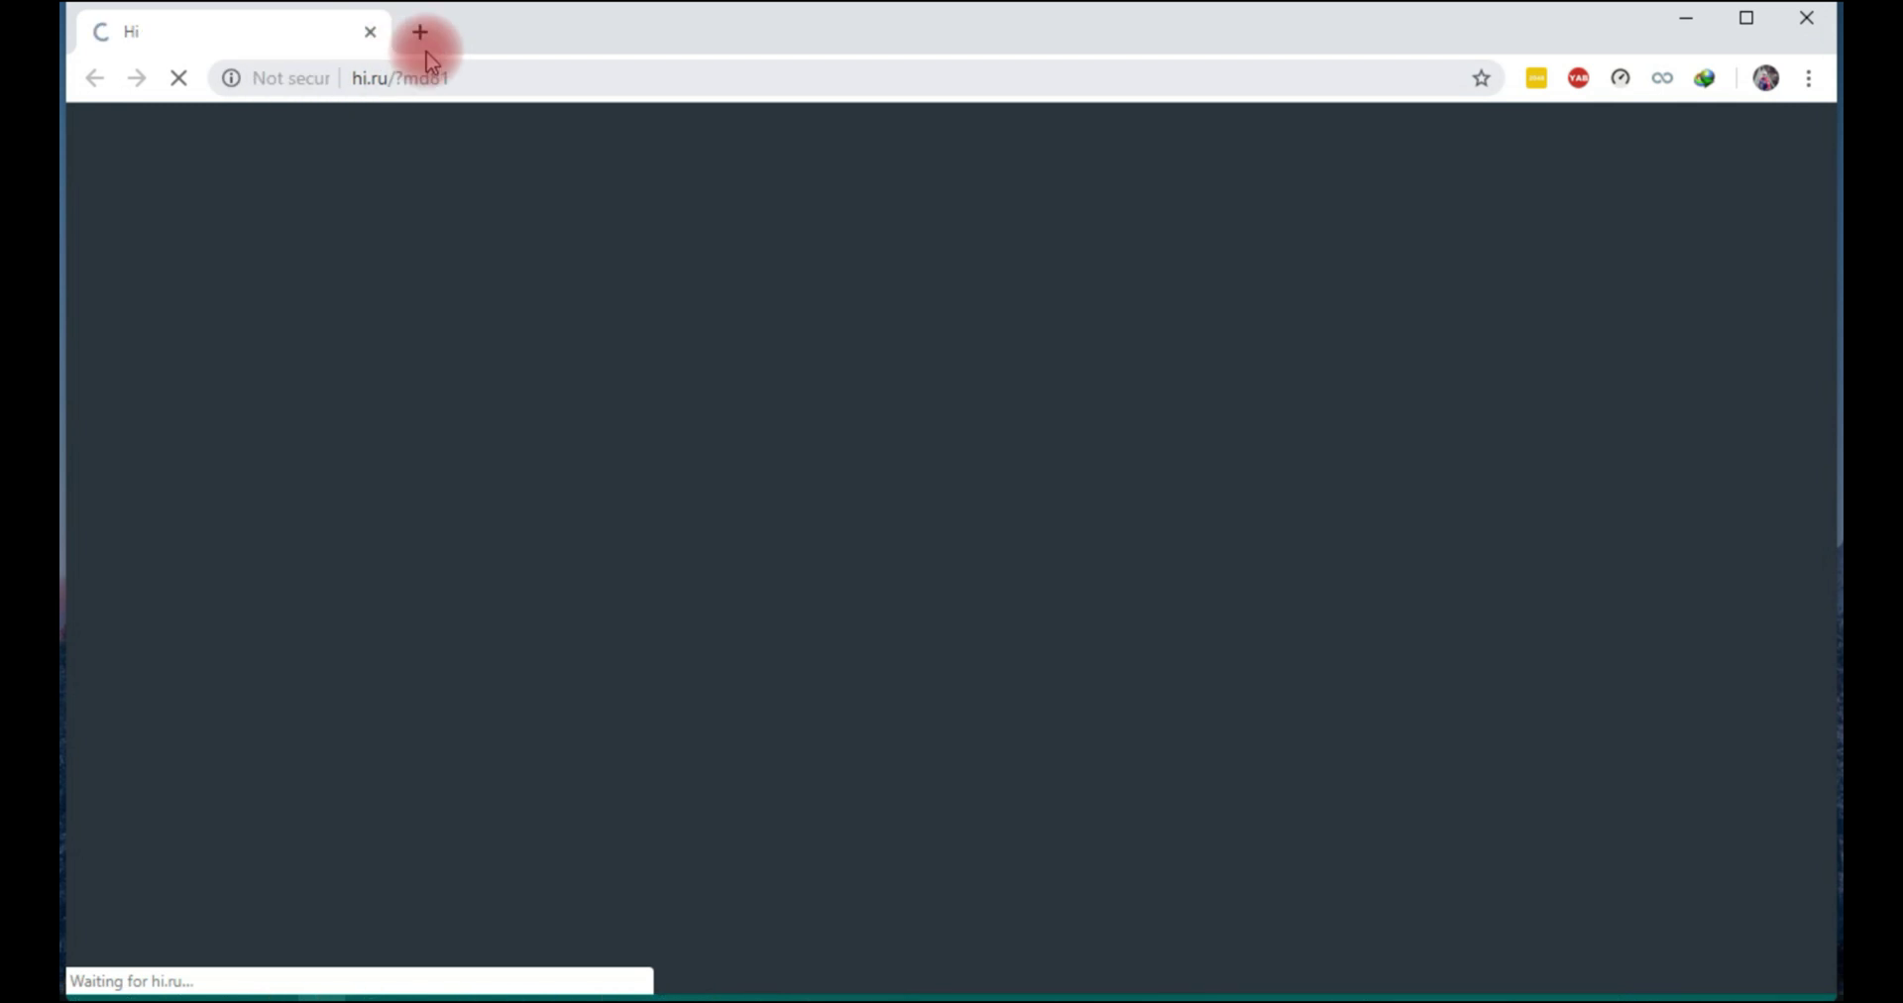
pyautogui.click(421, 36)
pyautogui.click(373, 30)
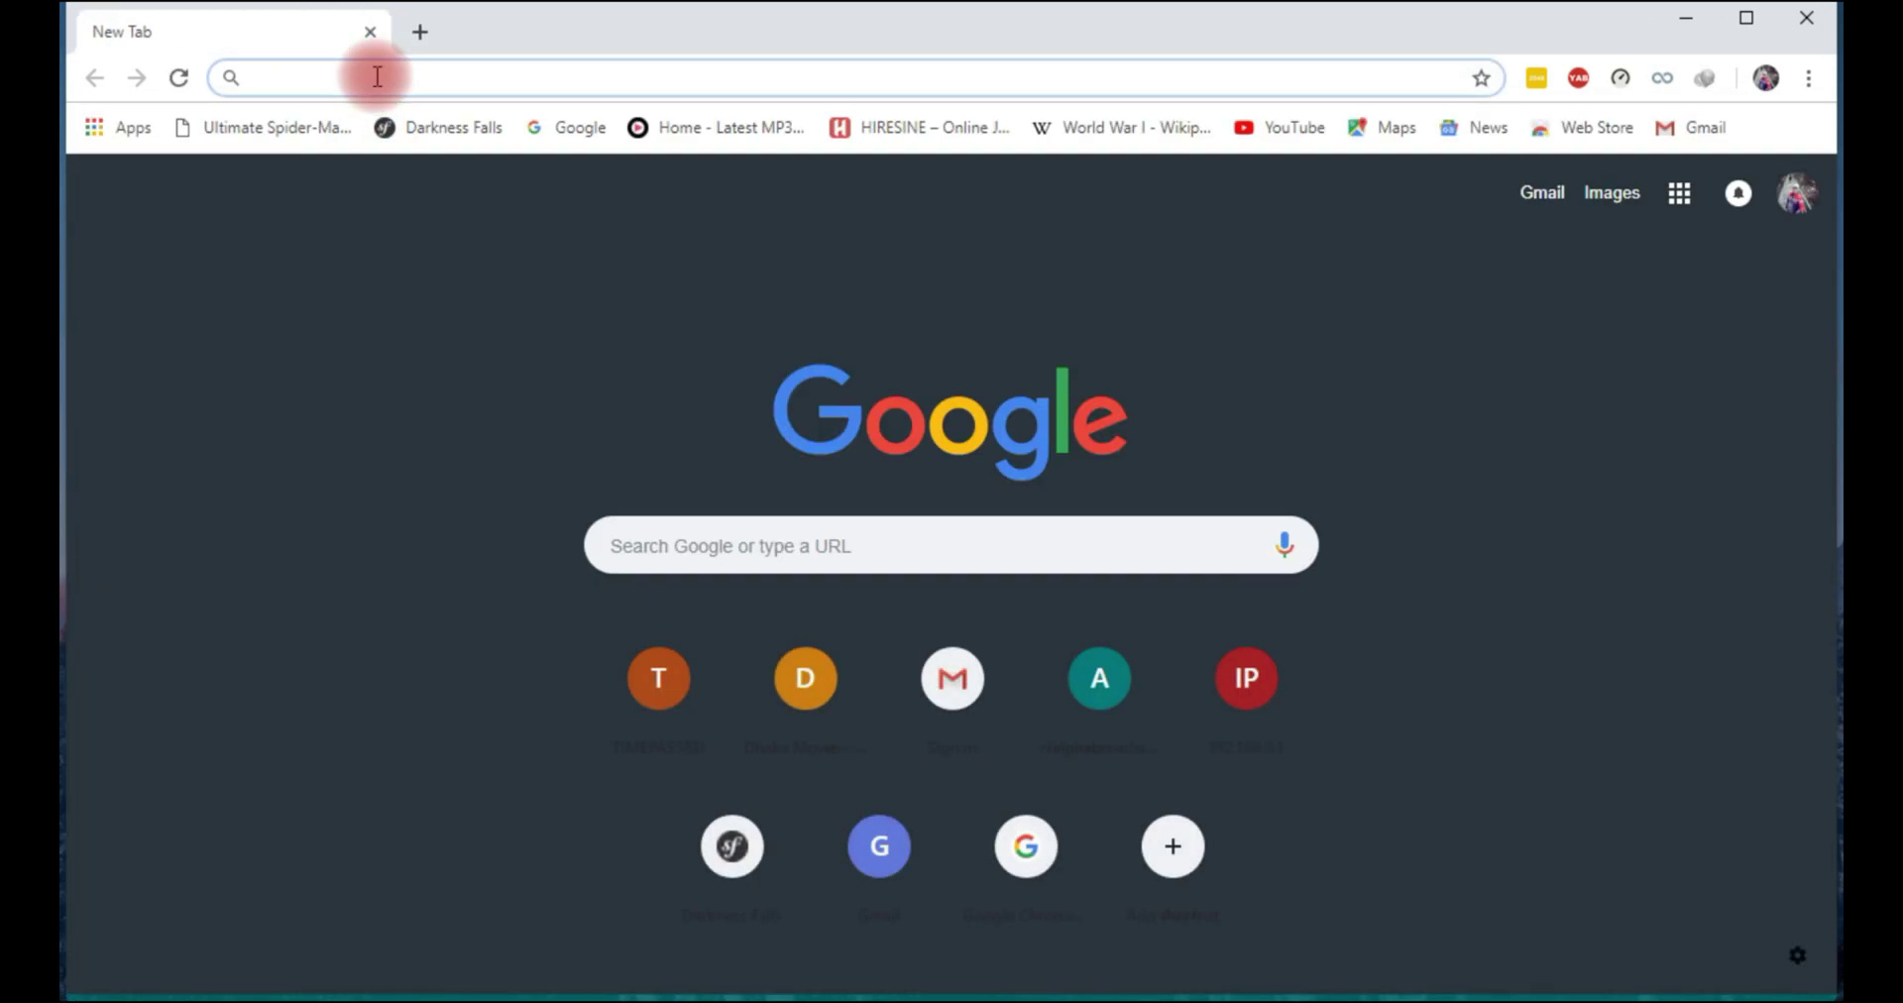
# Go to cracknew.com and maximize the browser window
pyautogui.write('cra')
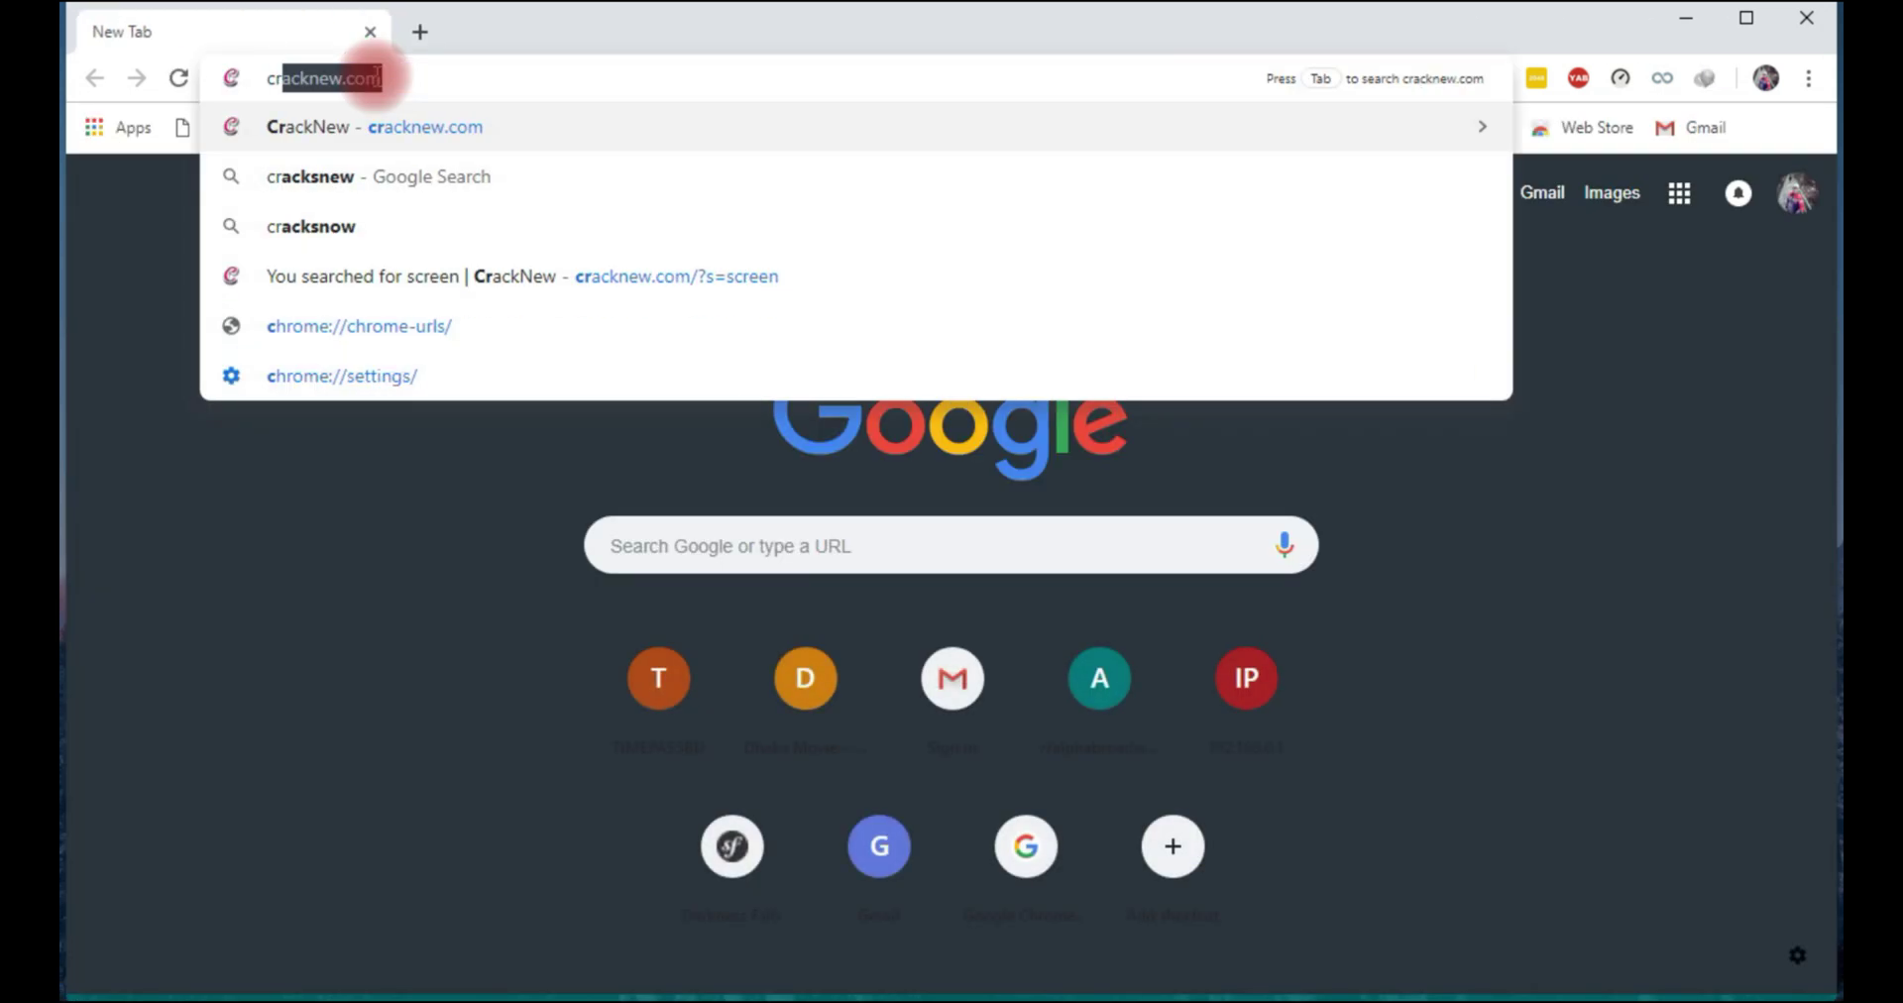
pyautogui.write('ckne')
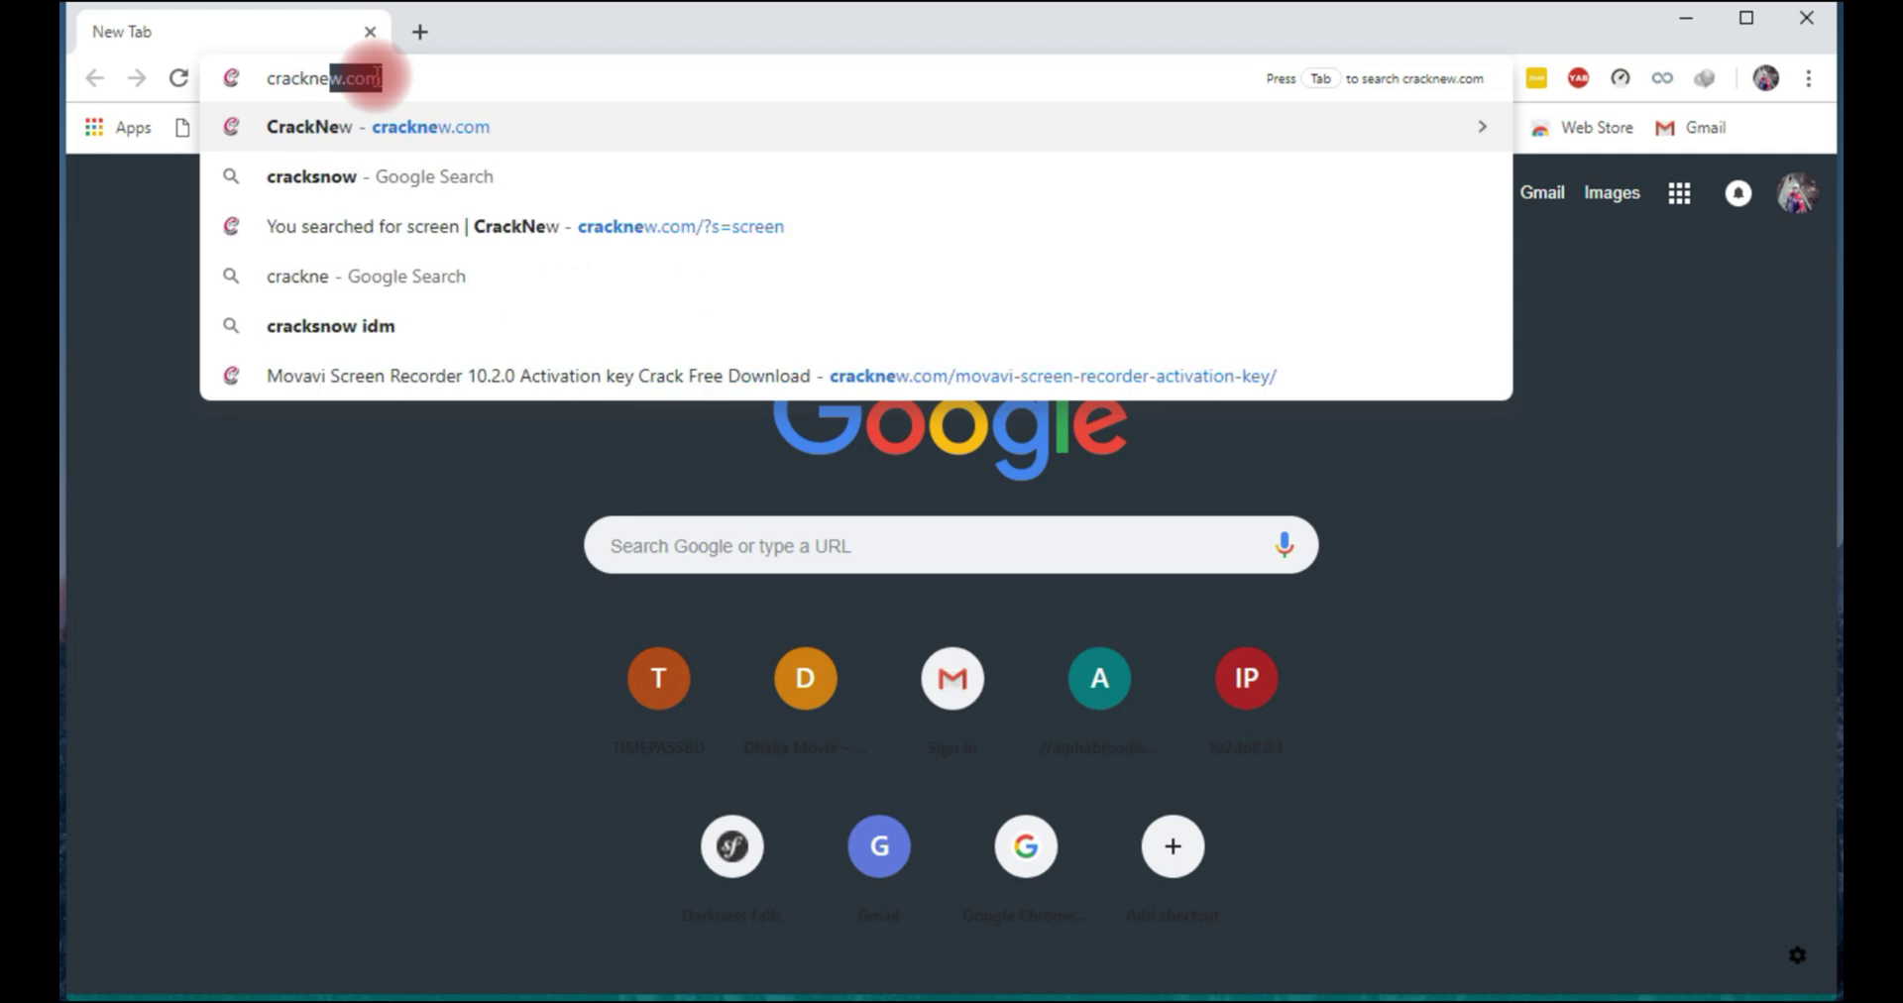
pyautogui.write('w.com')
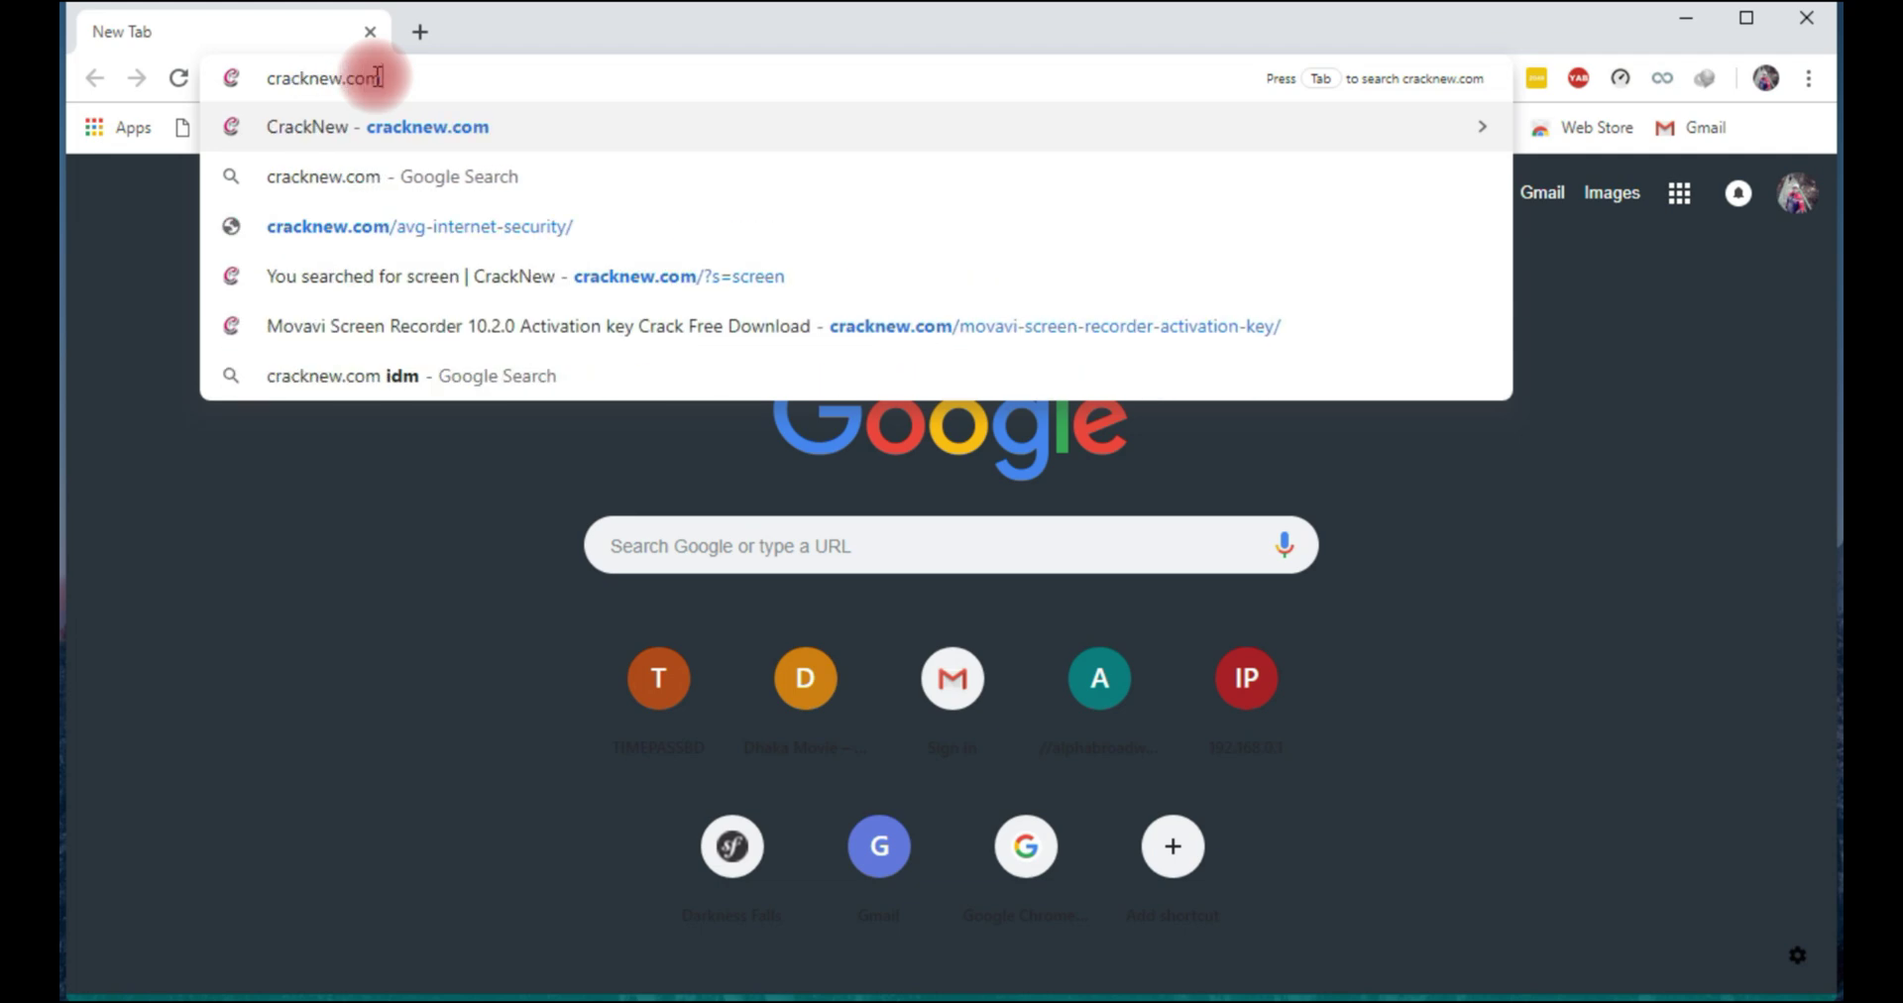
pyautogui.click(397, 127)
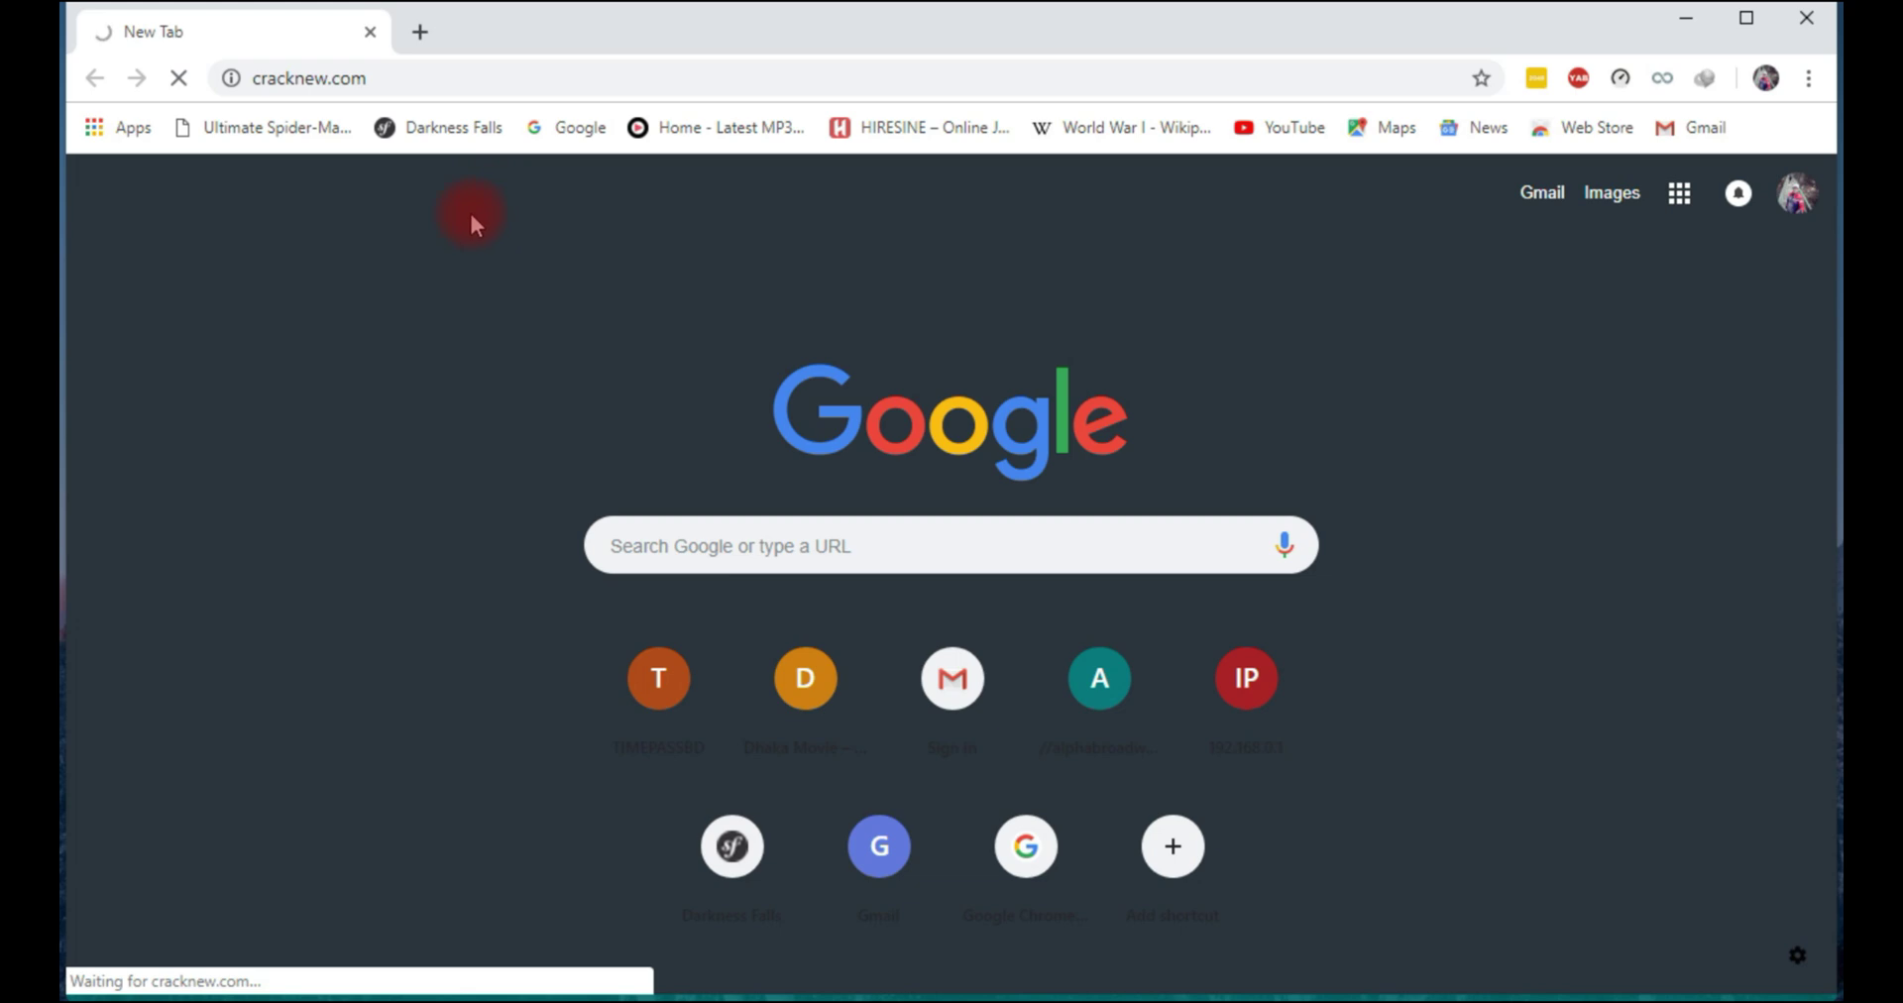
pyautogui.click(1748, 19)
# Search the site for "idm" and open the IDM 6.32 Build 6 post
pyautogui.click(1403, 425)
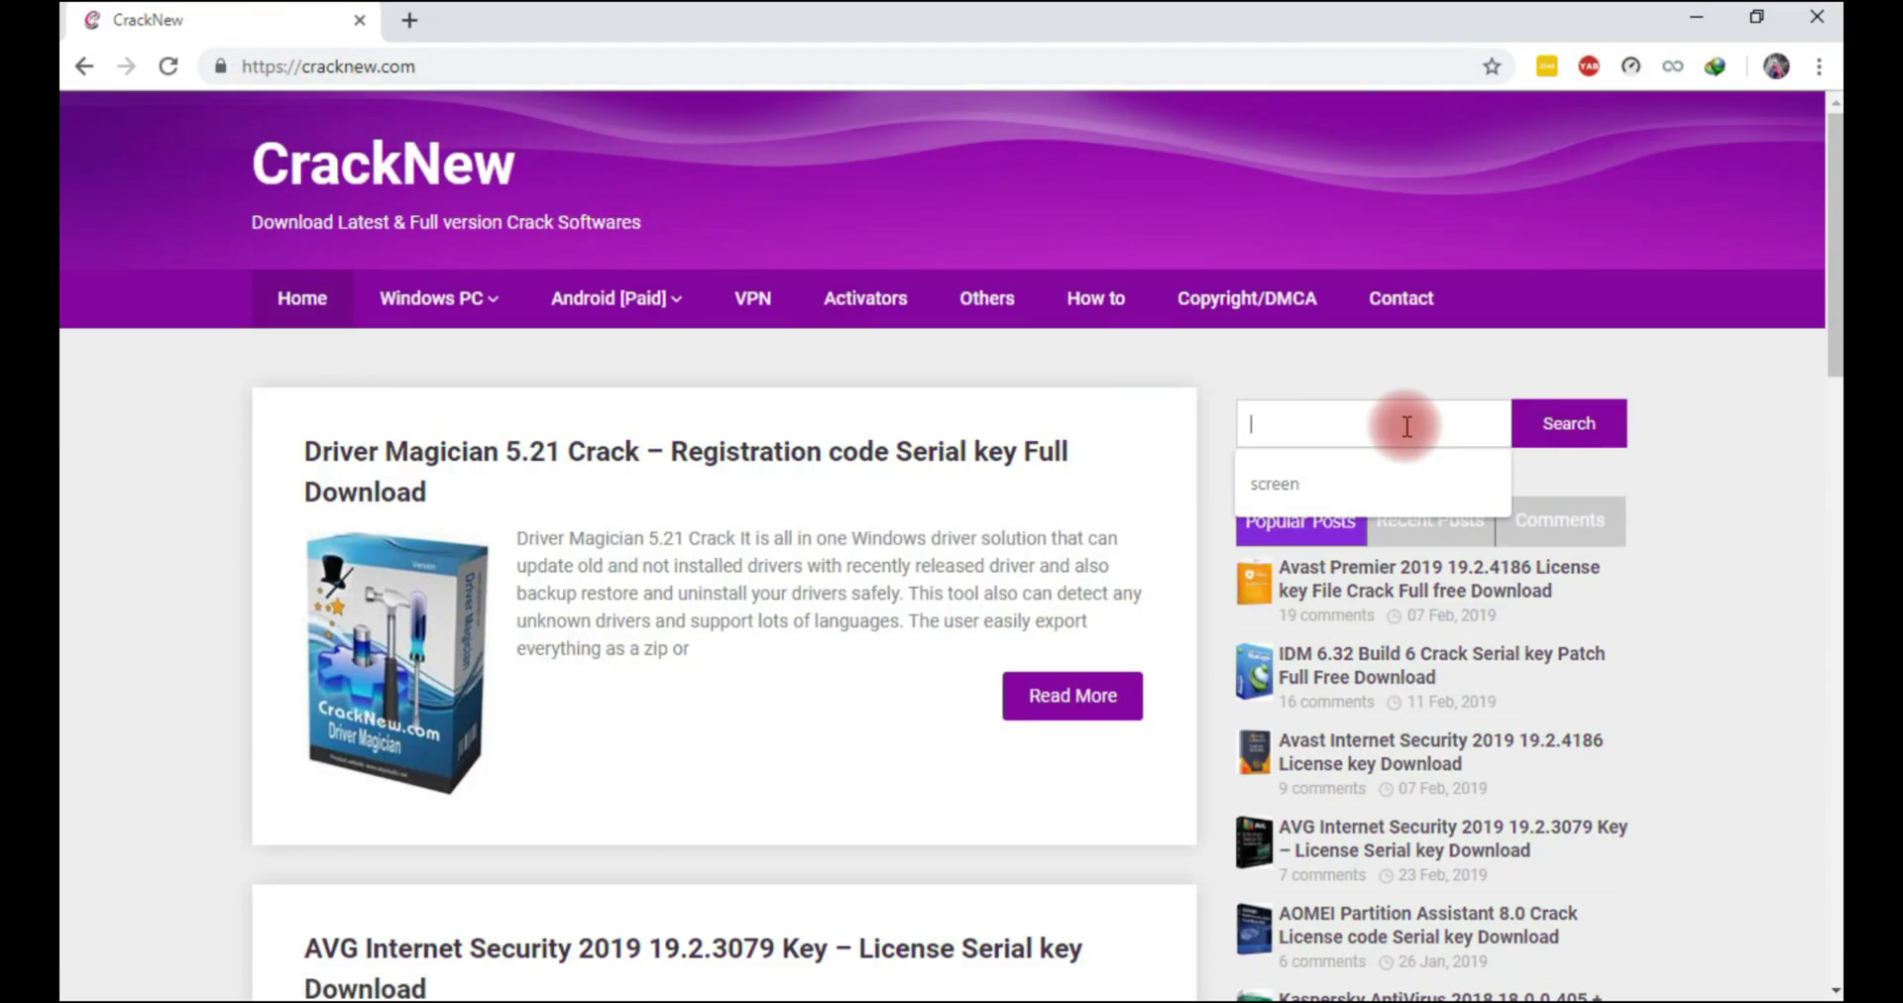
pyautogui.write('i')
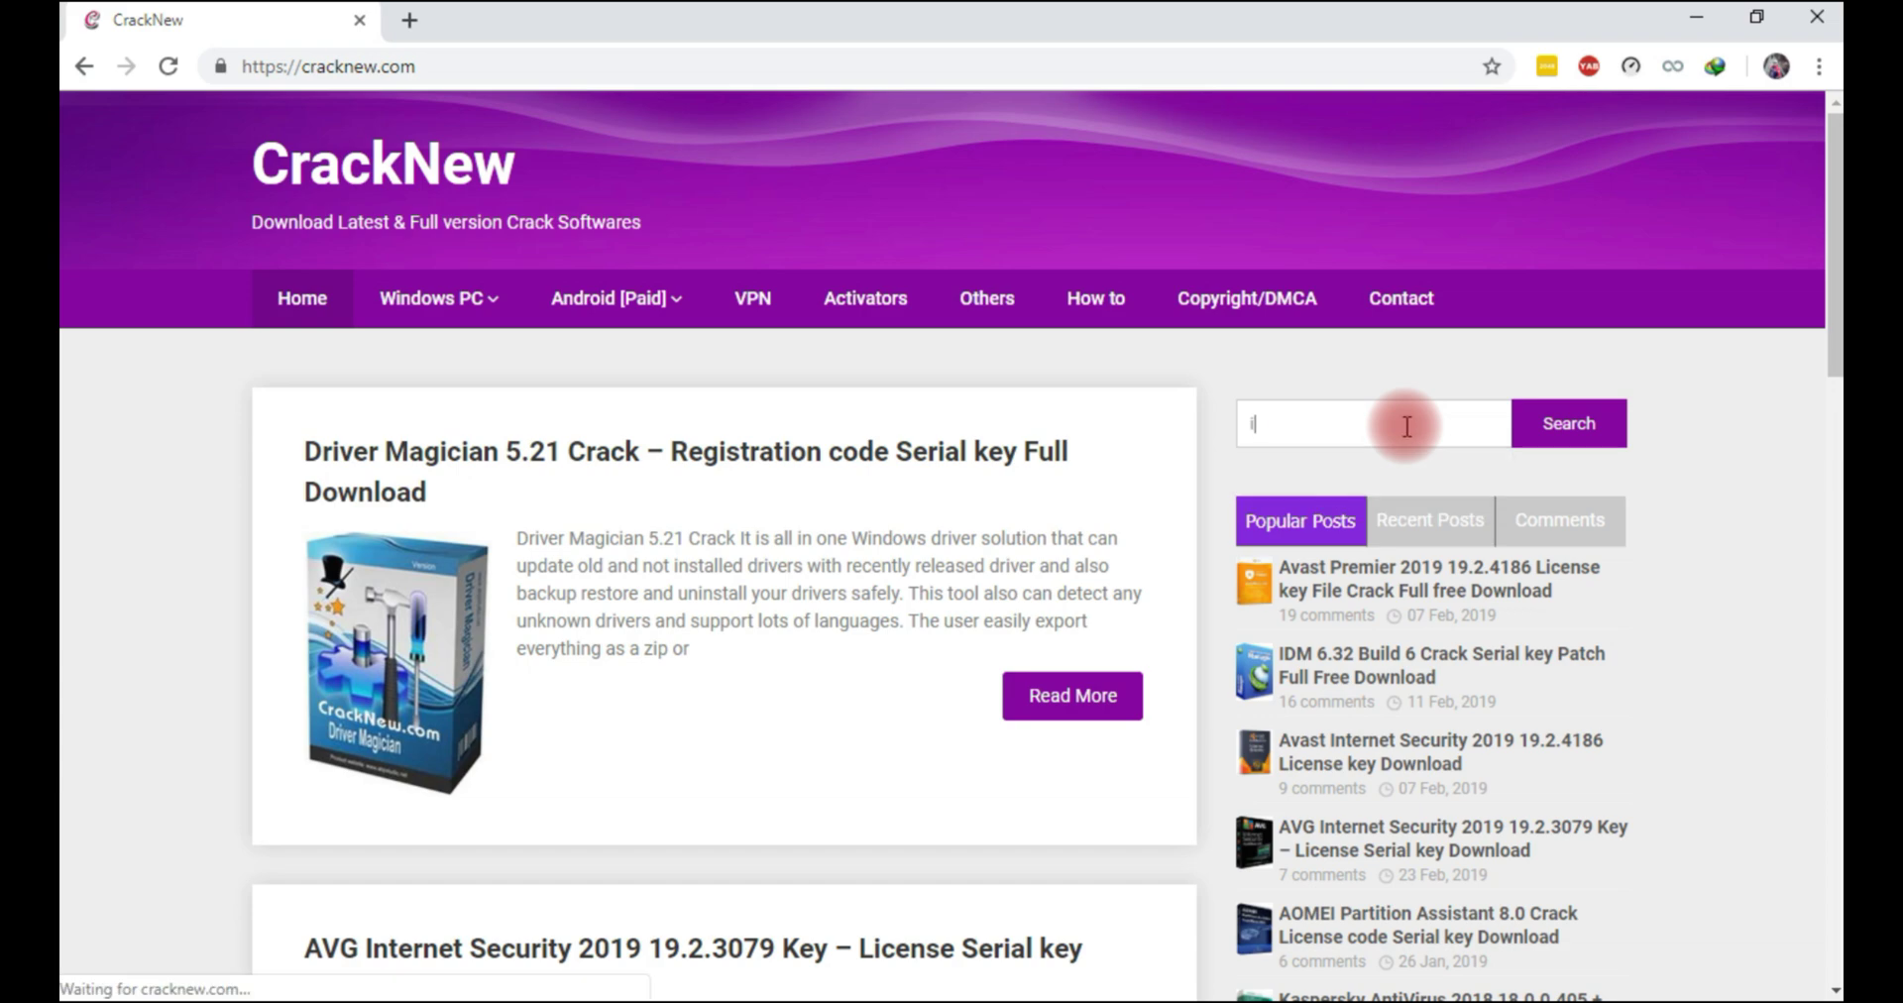
pyautogui.write('dm')
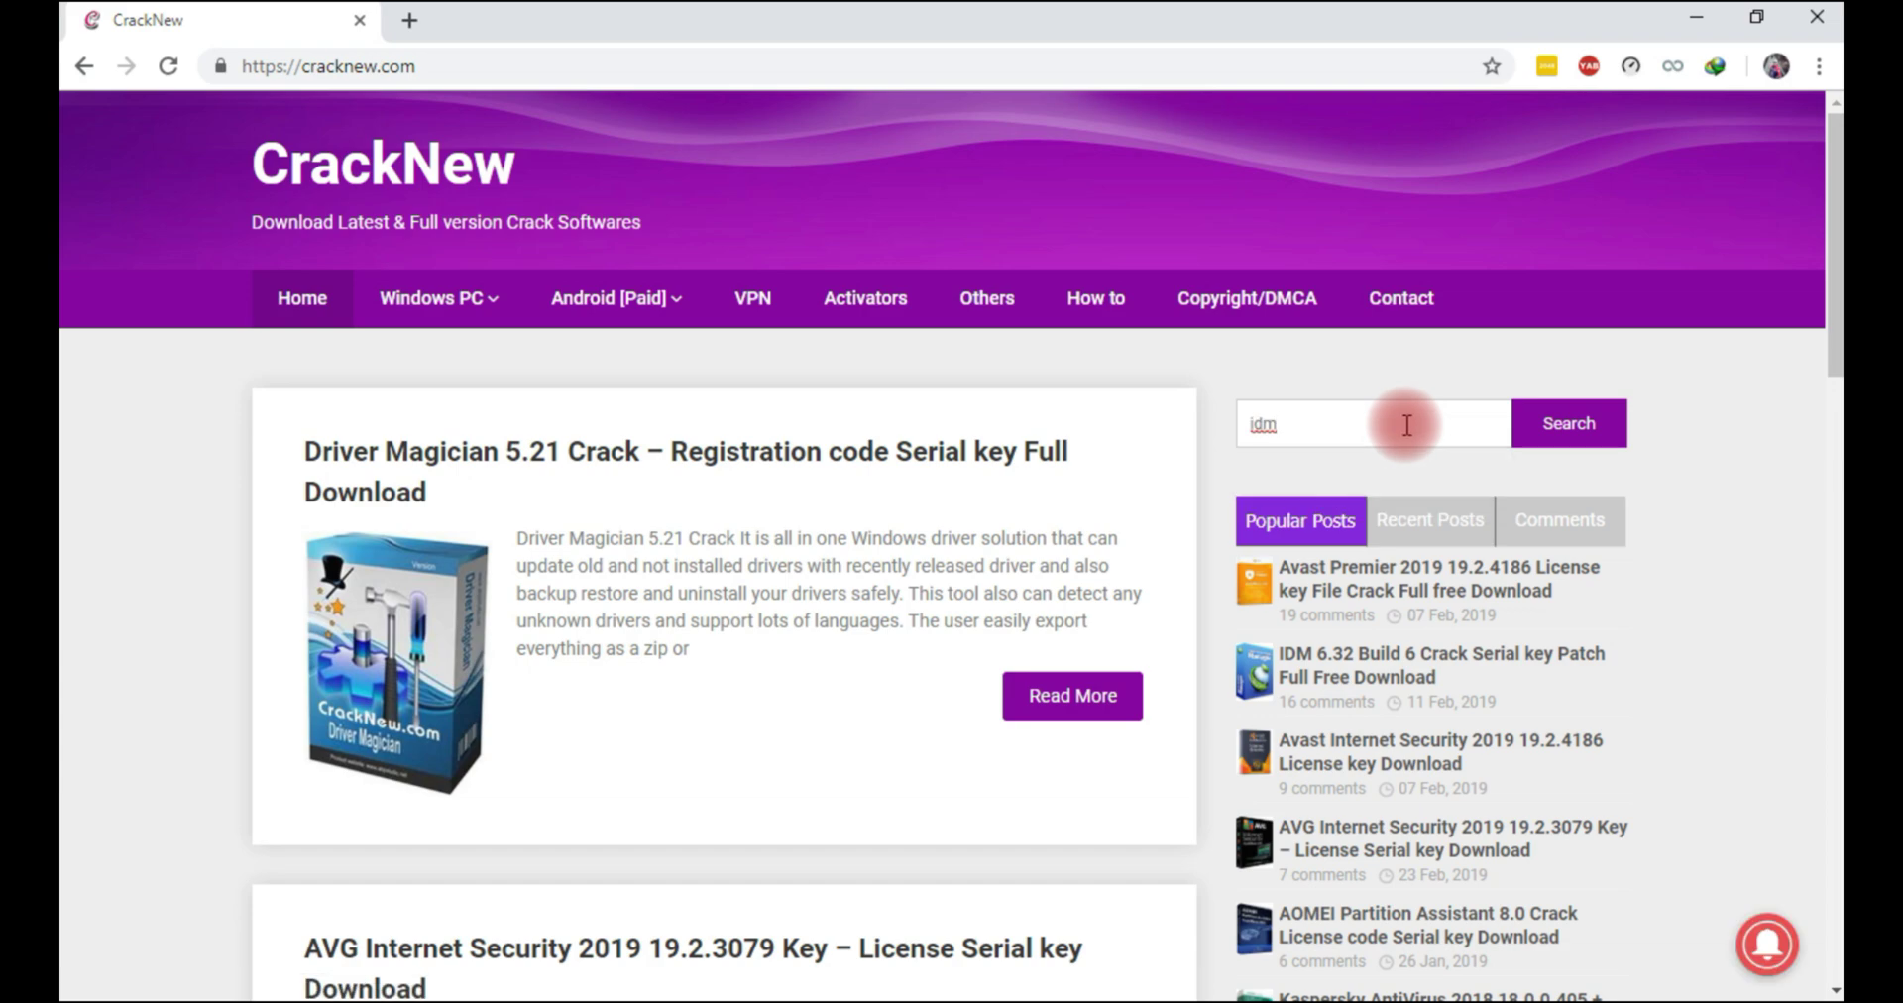
pyautogui.click(1570, 424)
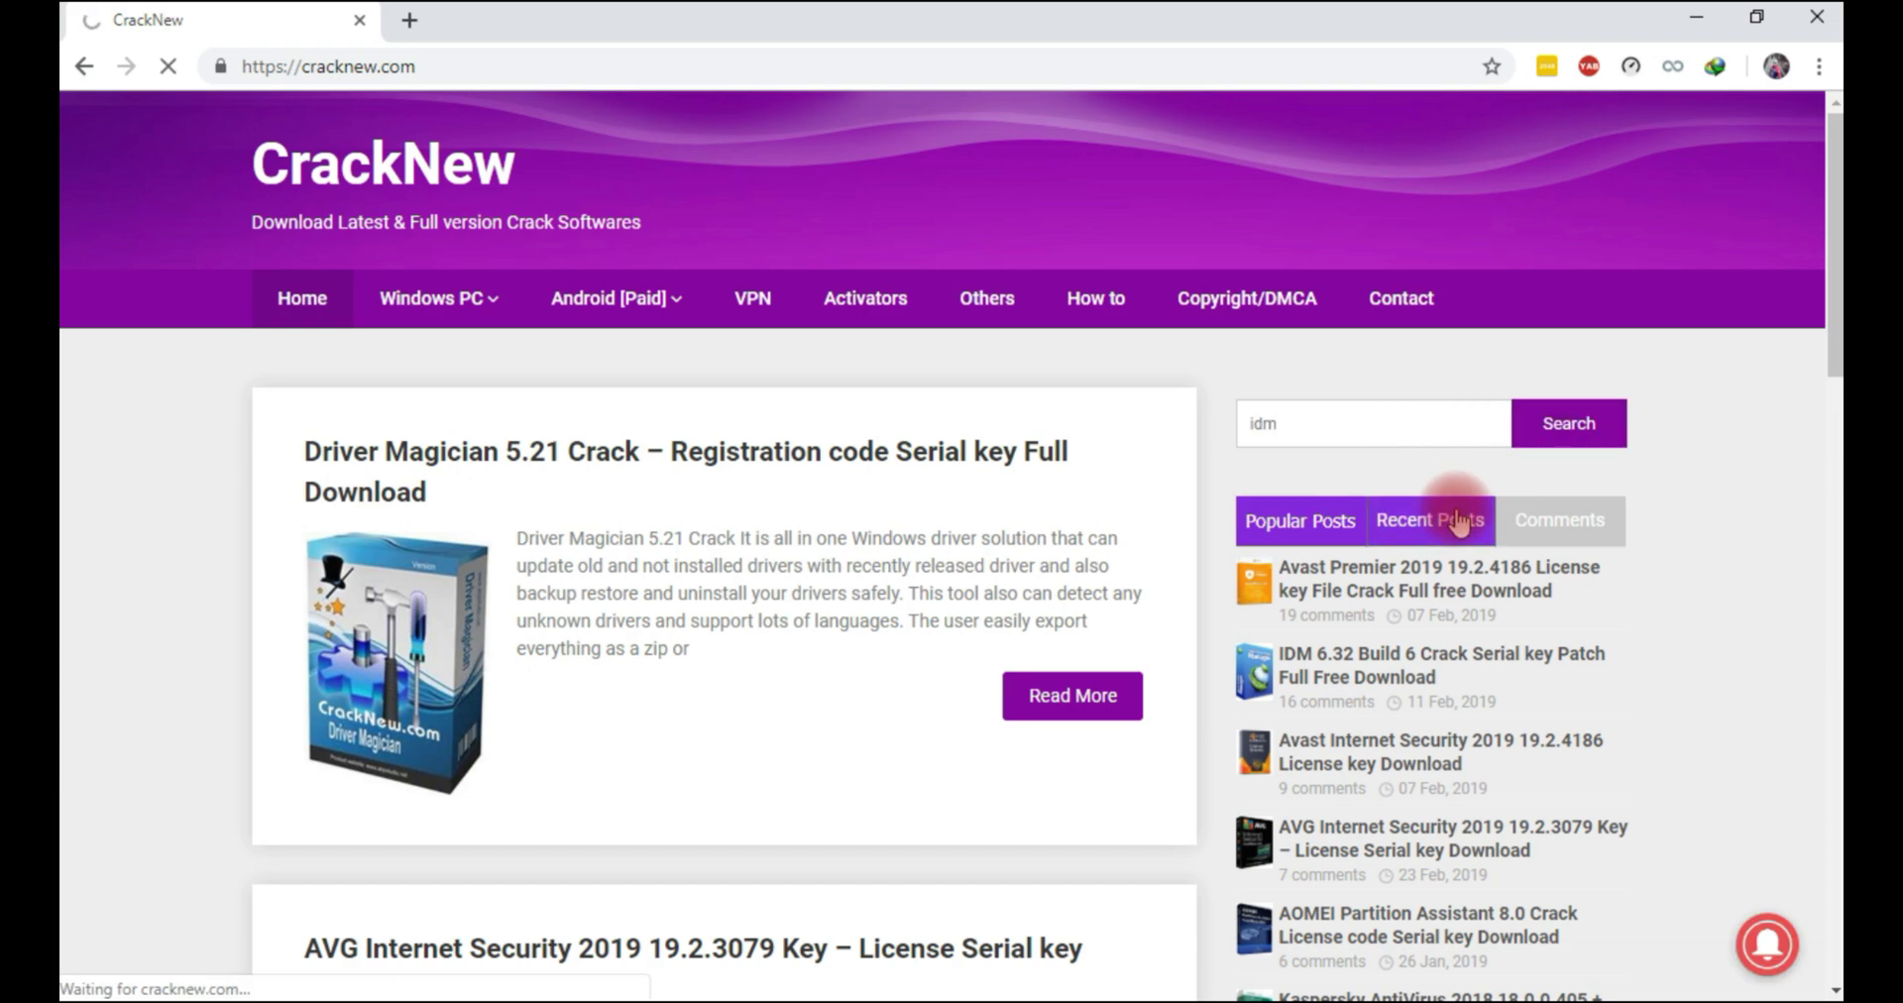
pyautogui.click(381, 466)
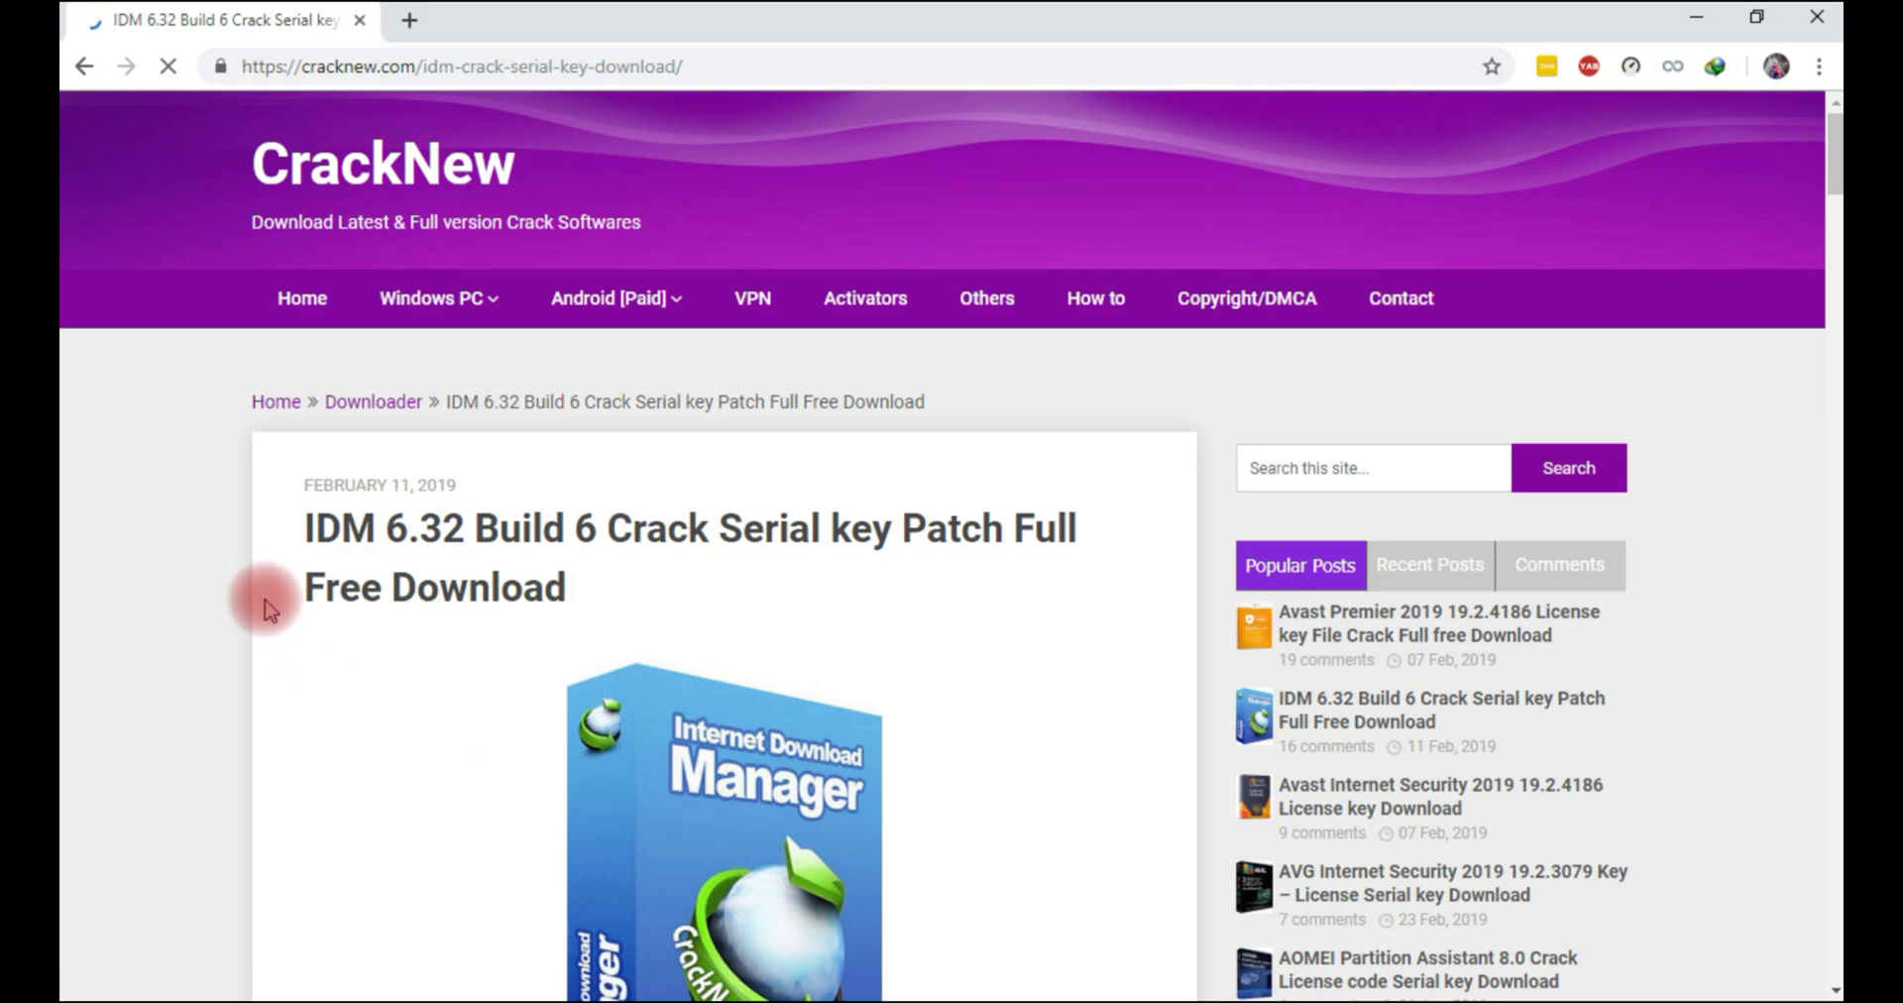
# Open the download link for the Preactivated version near the end of the post
pyautogui.scroll(-10, 437, 679)
pyautogui.scroll(-20, 442, 682)
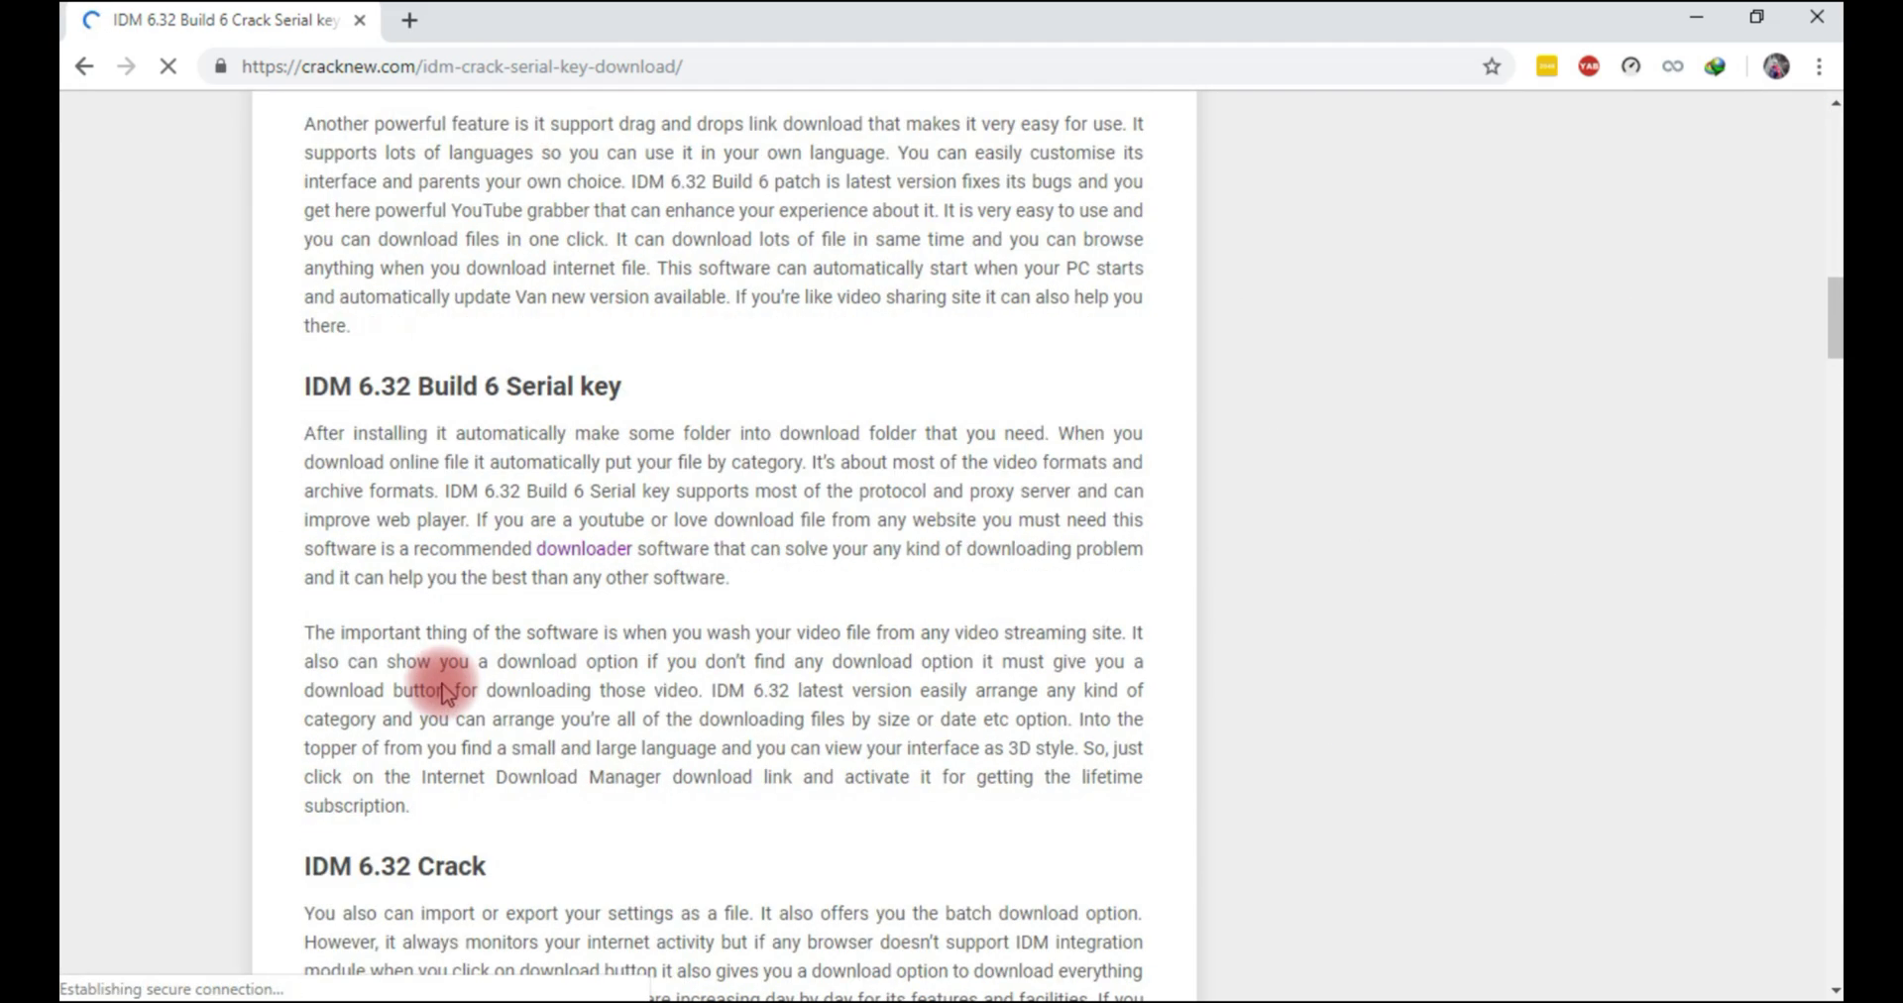
pyautogui.scroll(-4, 442, 680)
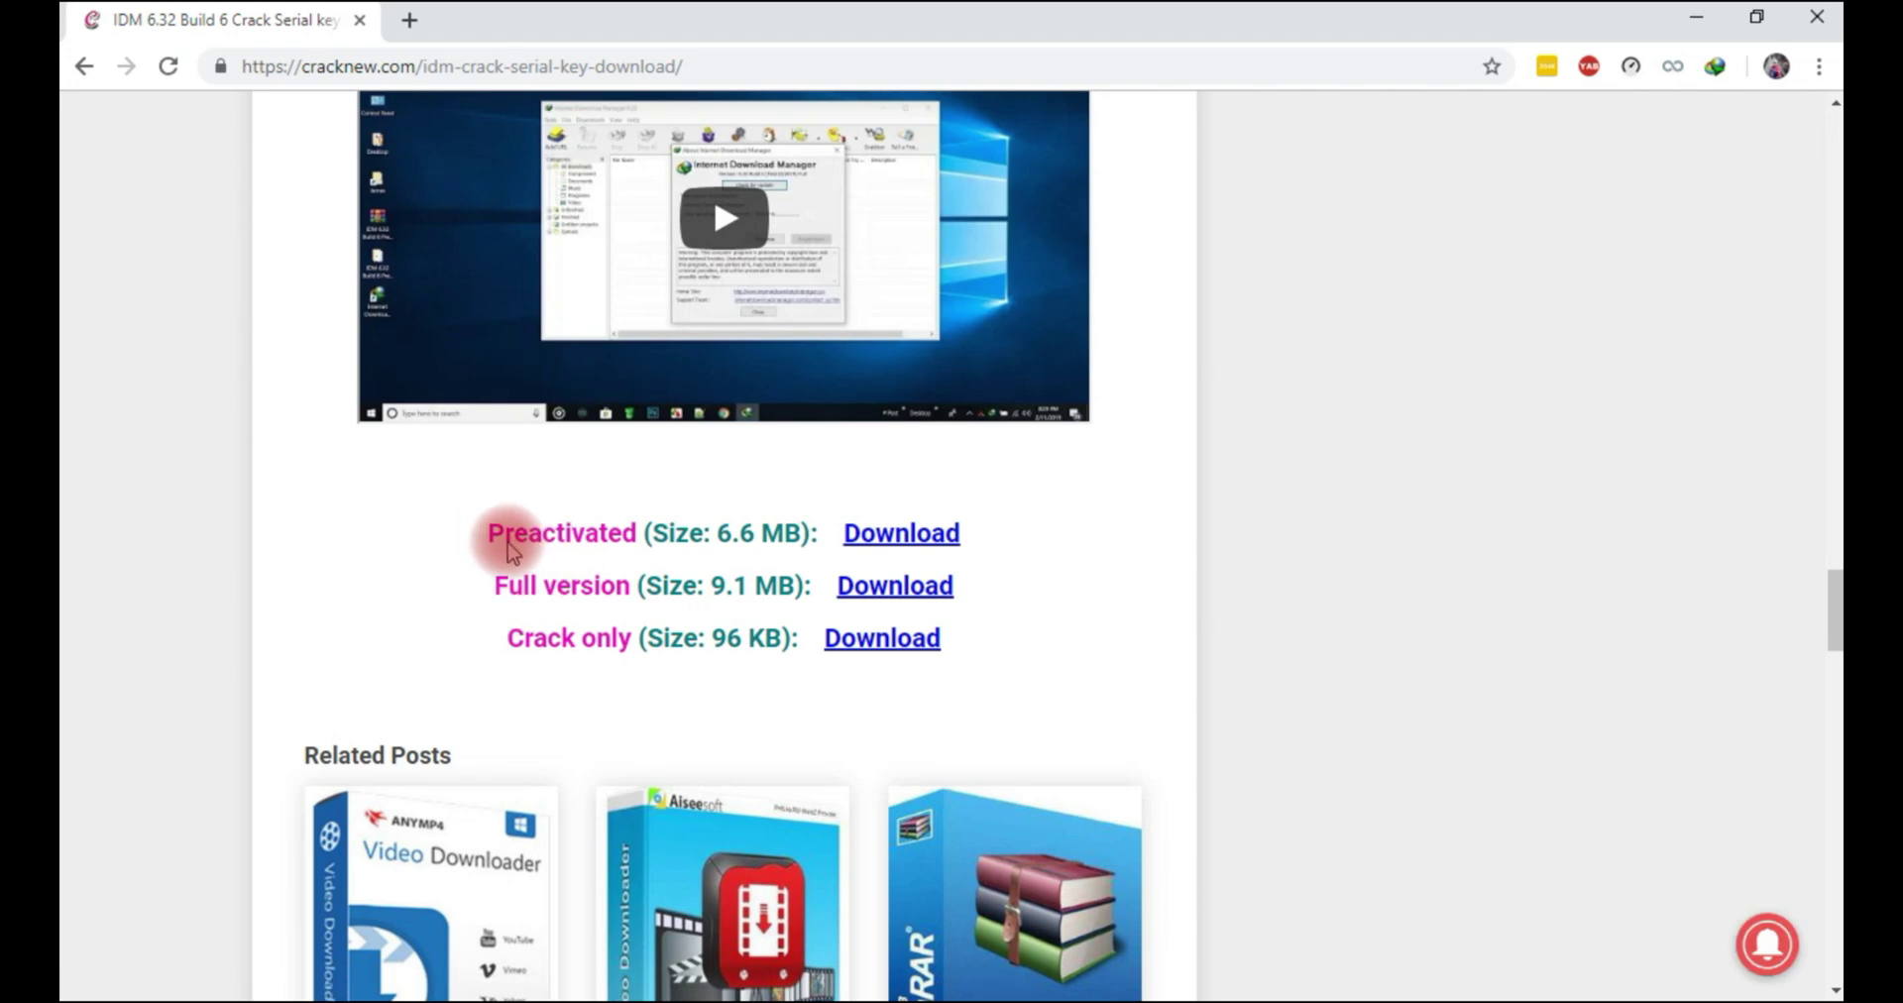
pyautogui.click(872, 535)
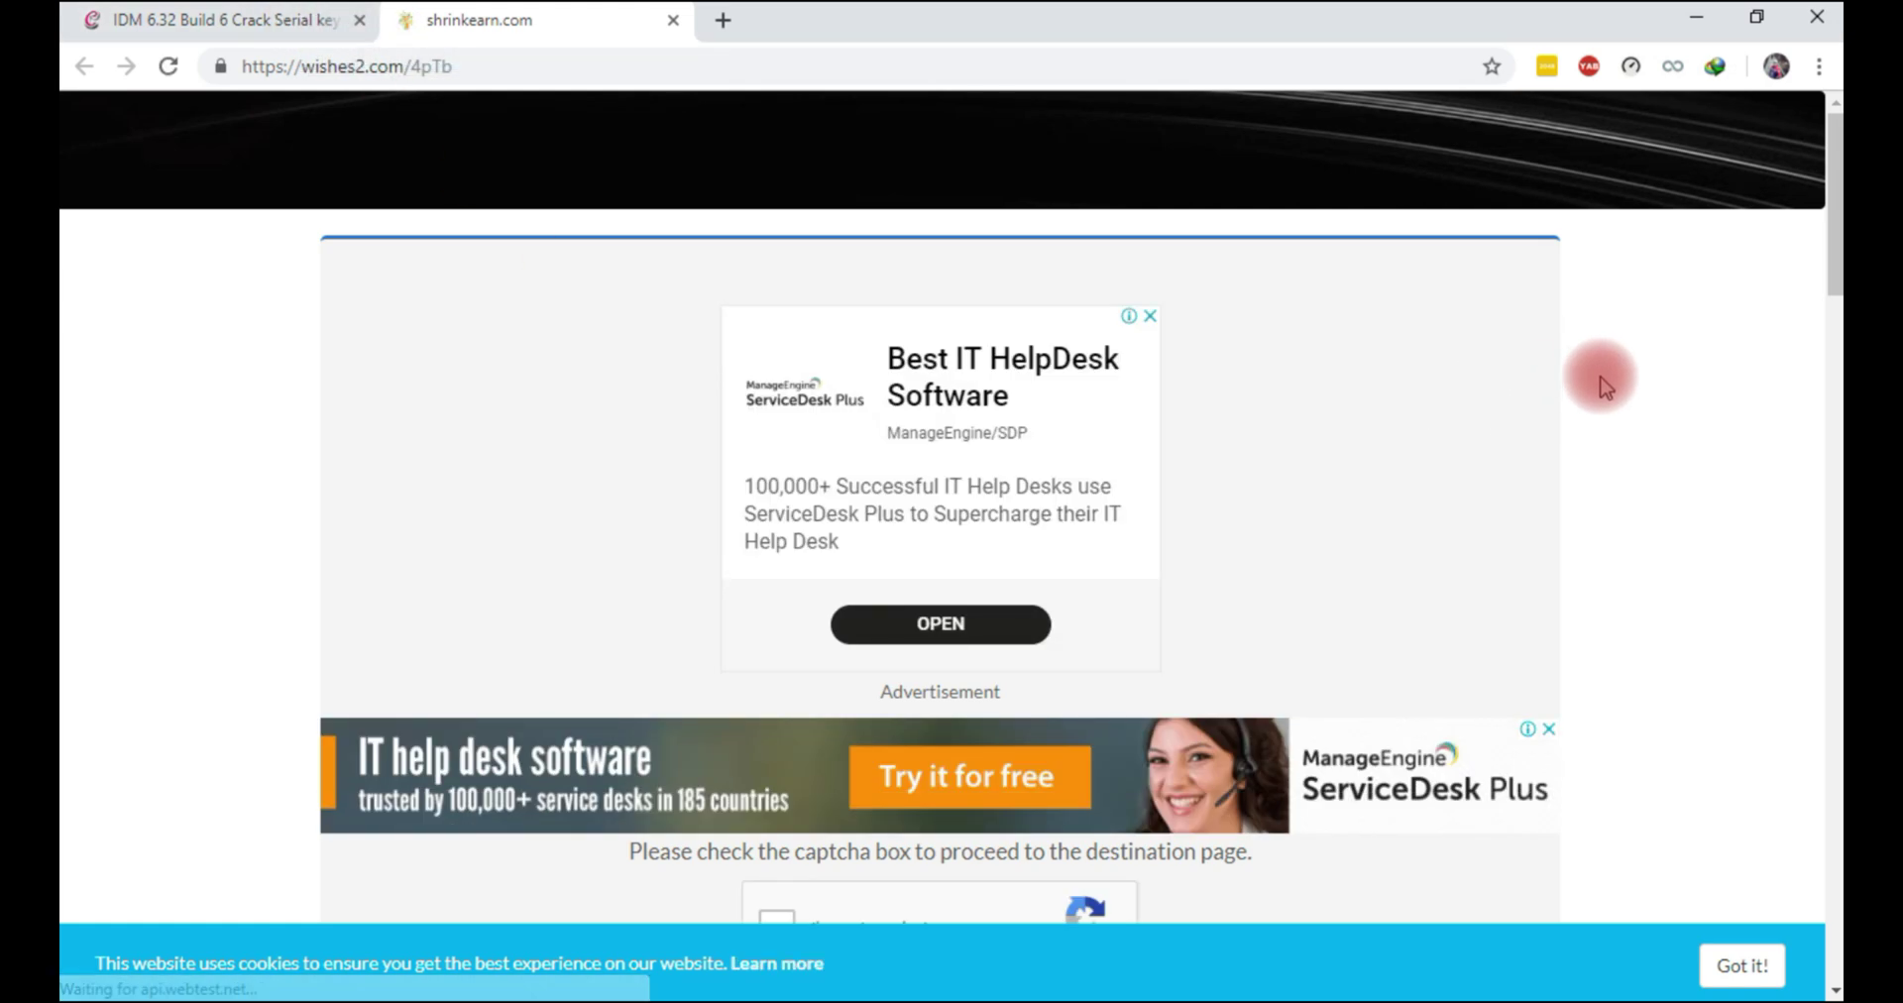
# Complete the "I'm not a robot" check on the link shortener page and continue
pyautogui.scroll(-5, 1678, 459)
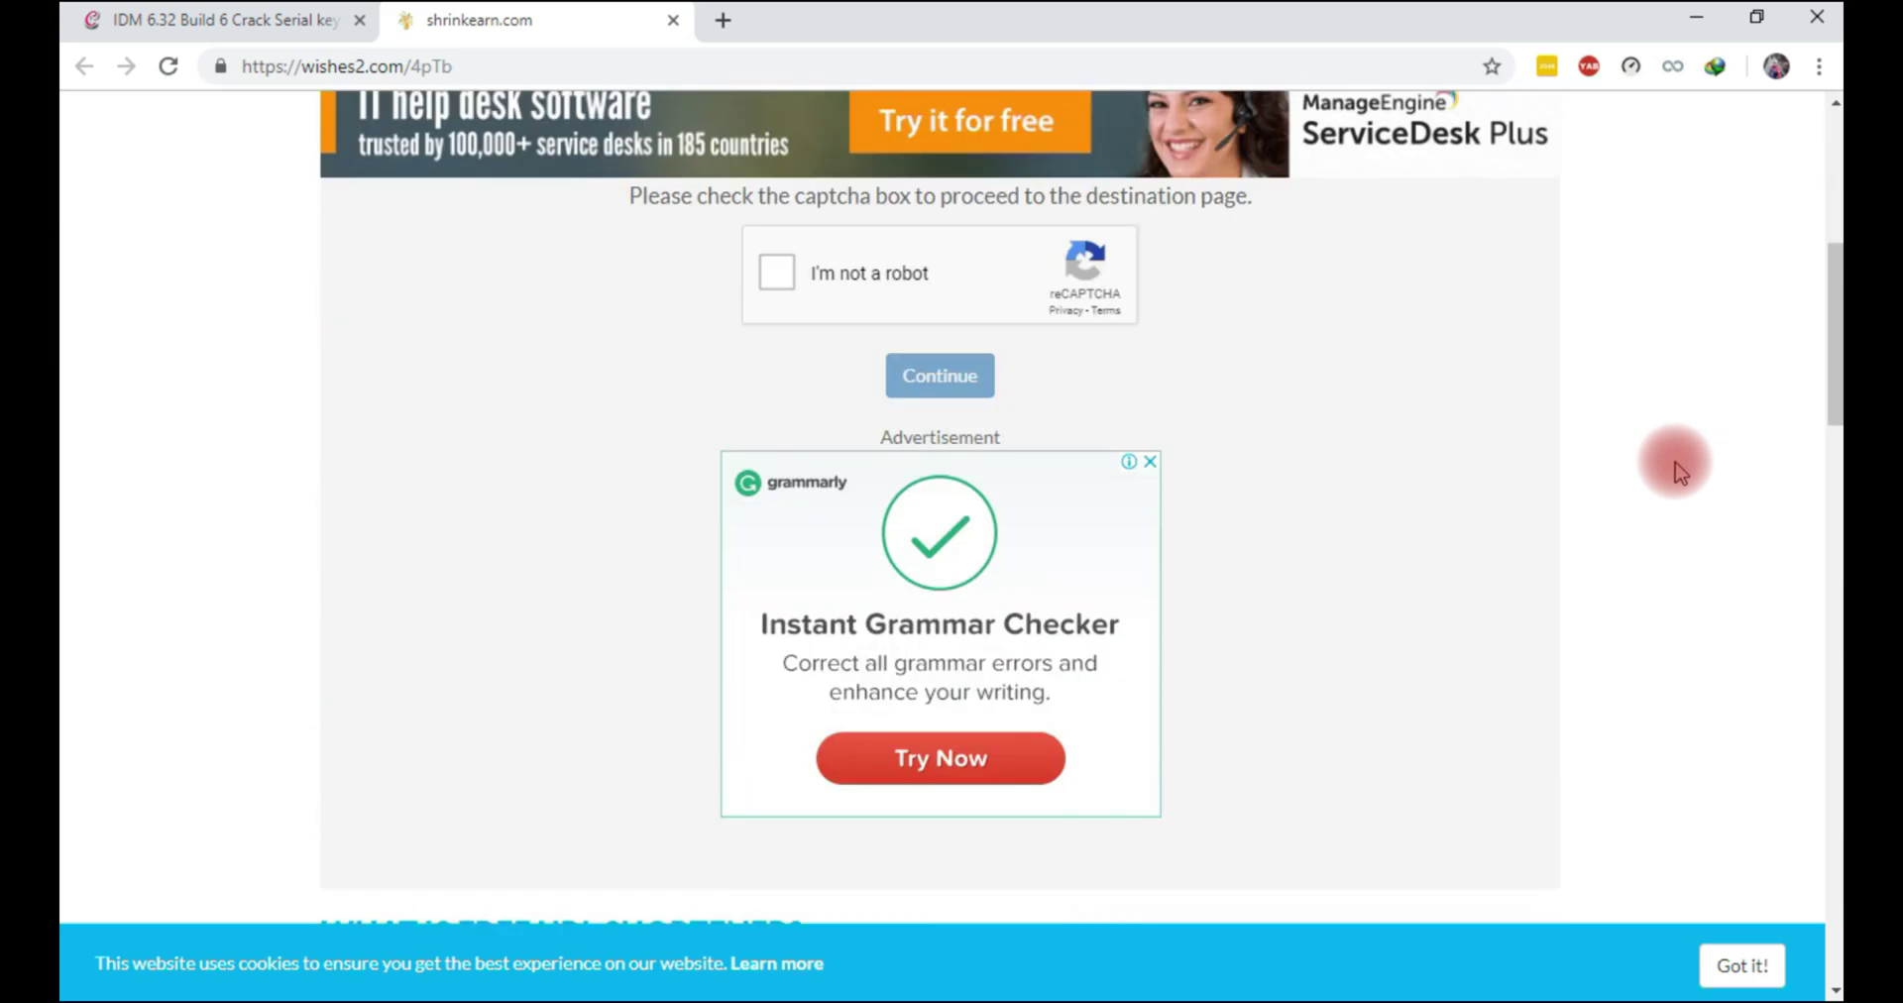
pyautogui.click(777, 278)
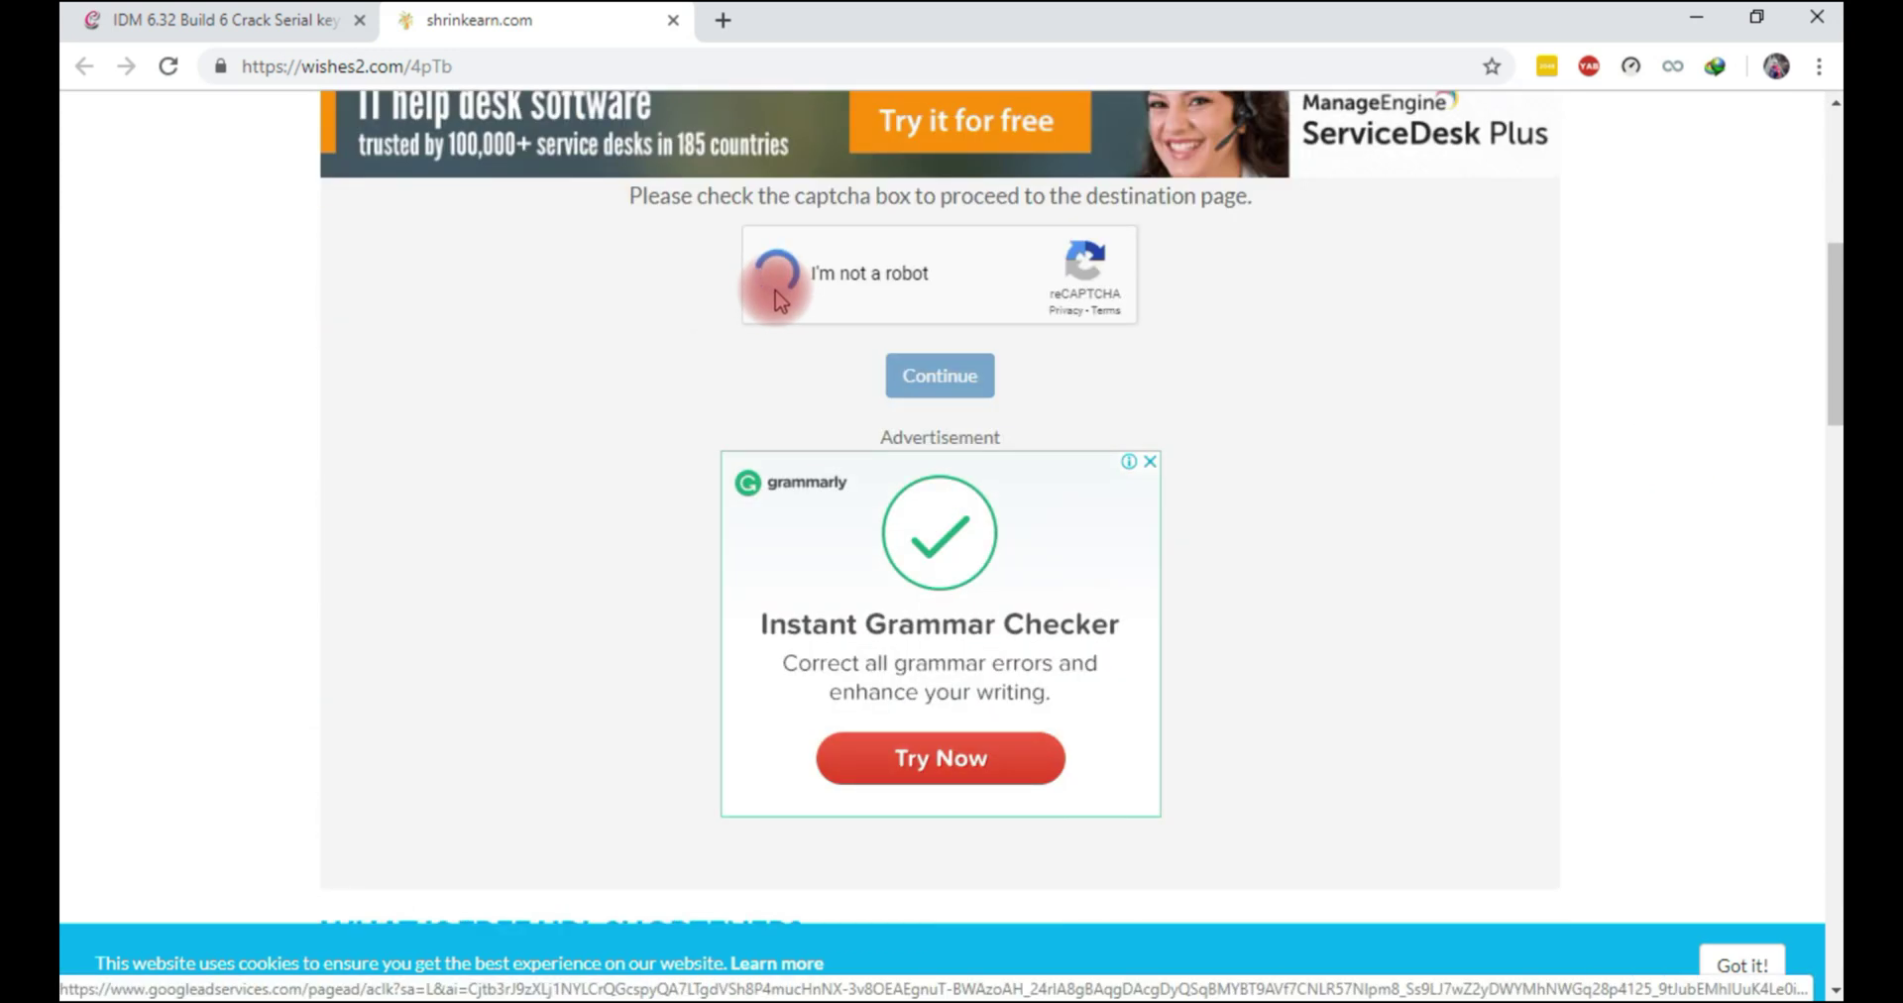
pyautogui.click(976, 382)
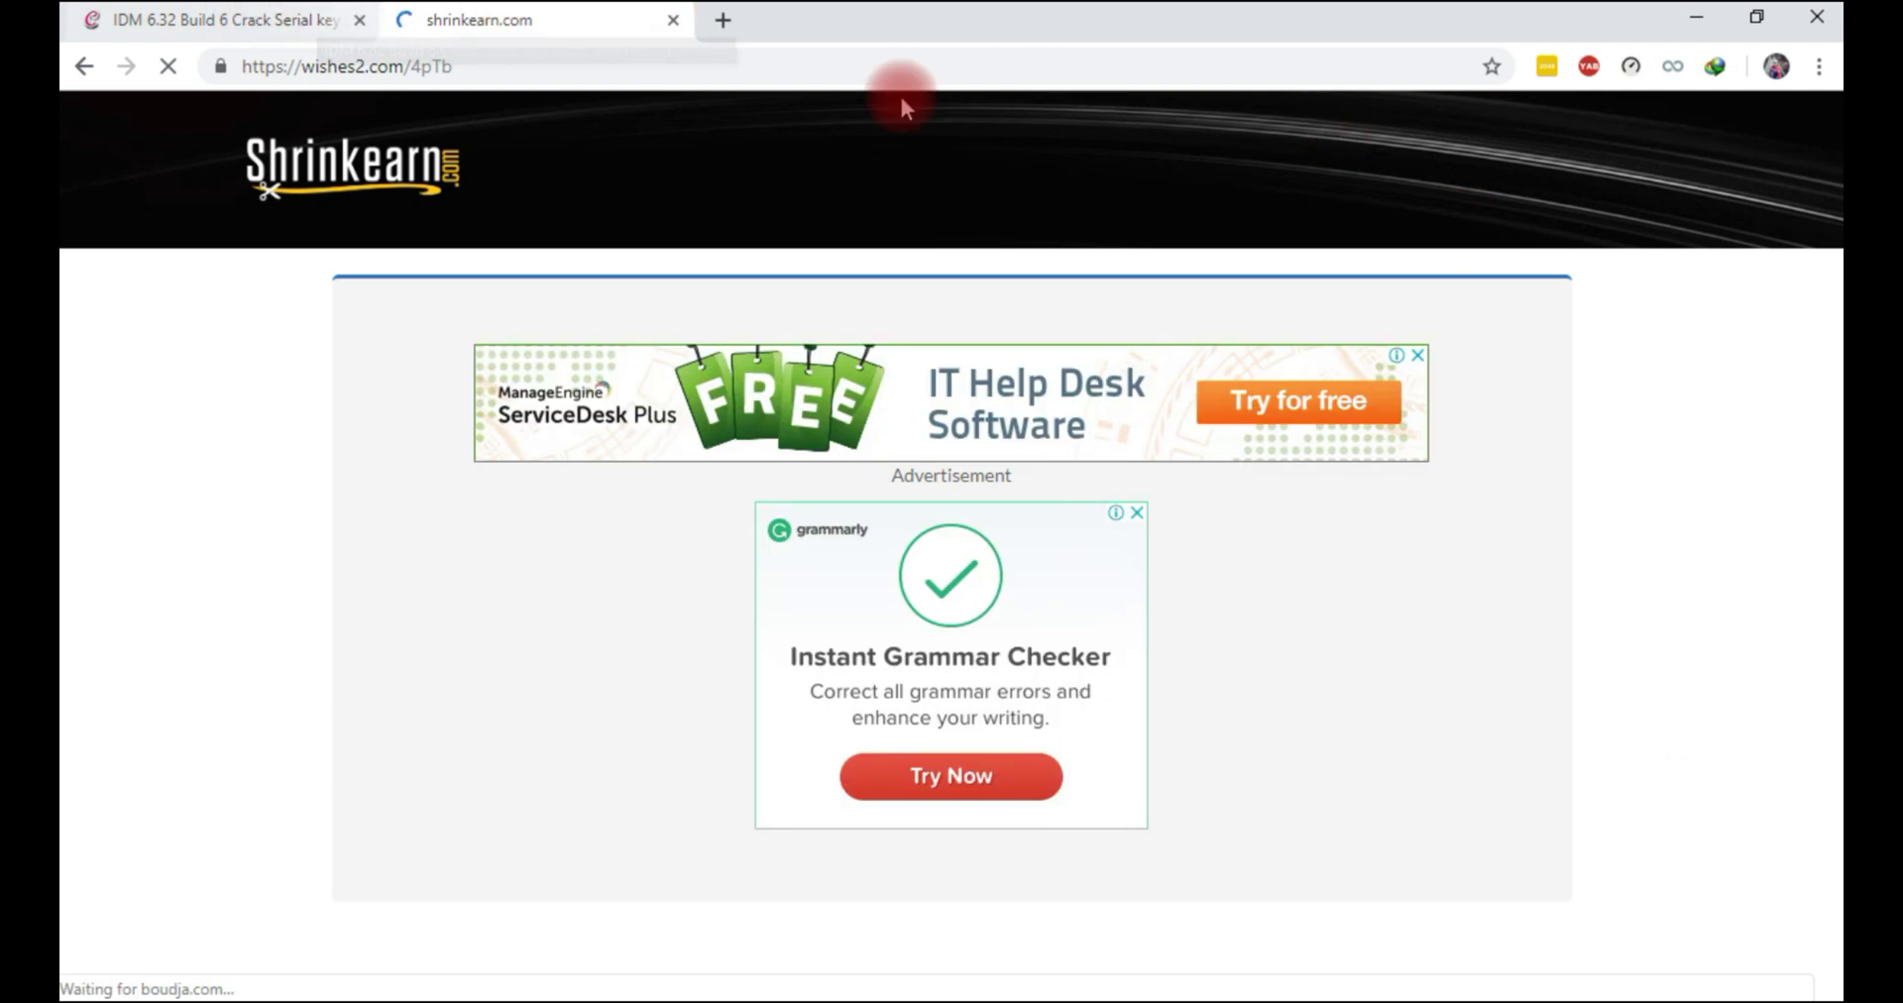
# Get the destination link from the shortener page, closing the advertising tab that it opens
pyautogui.scroll(-3, 1645, 532)
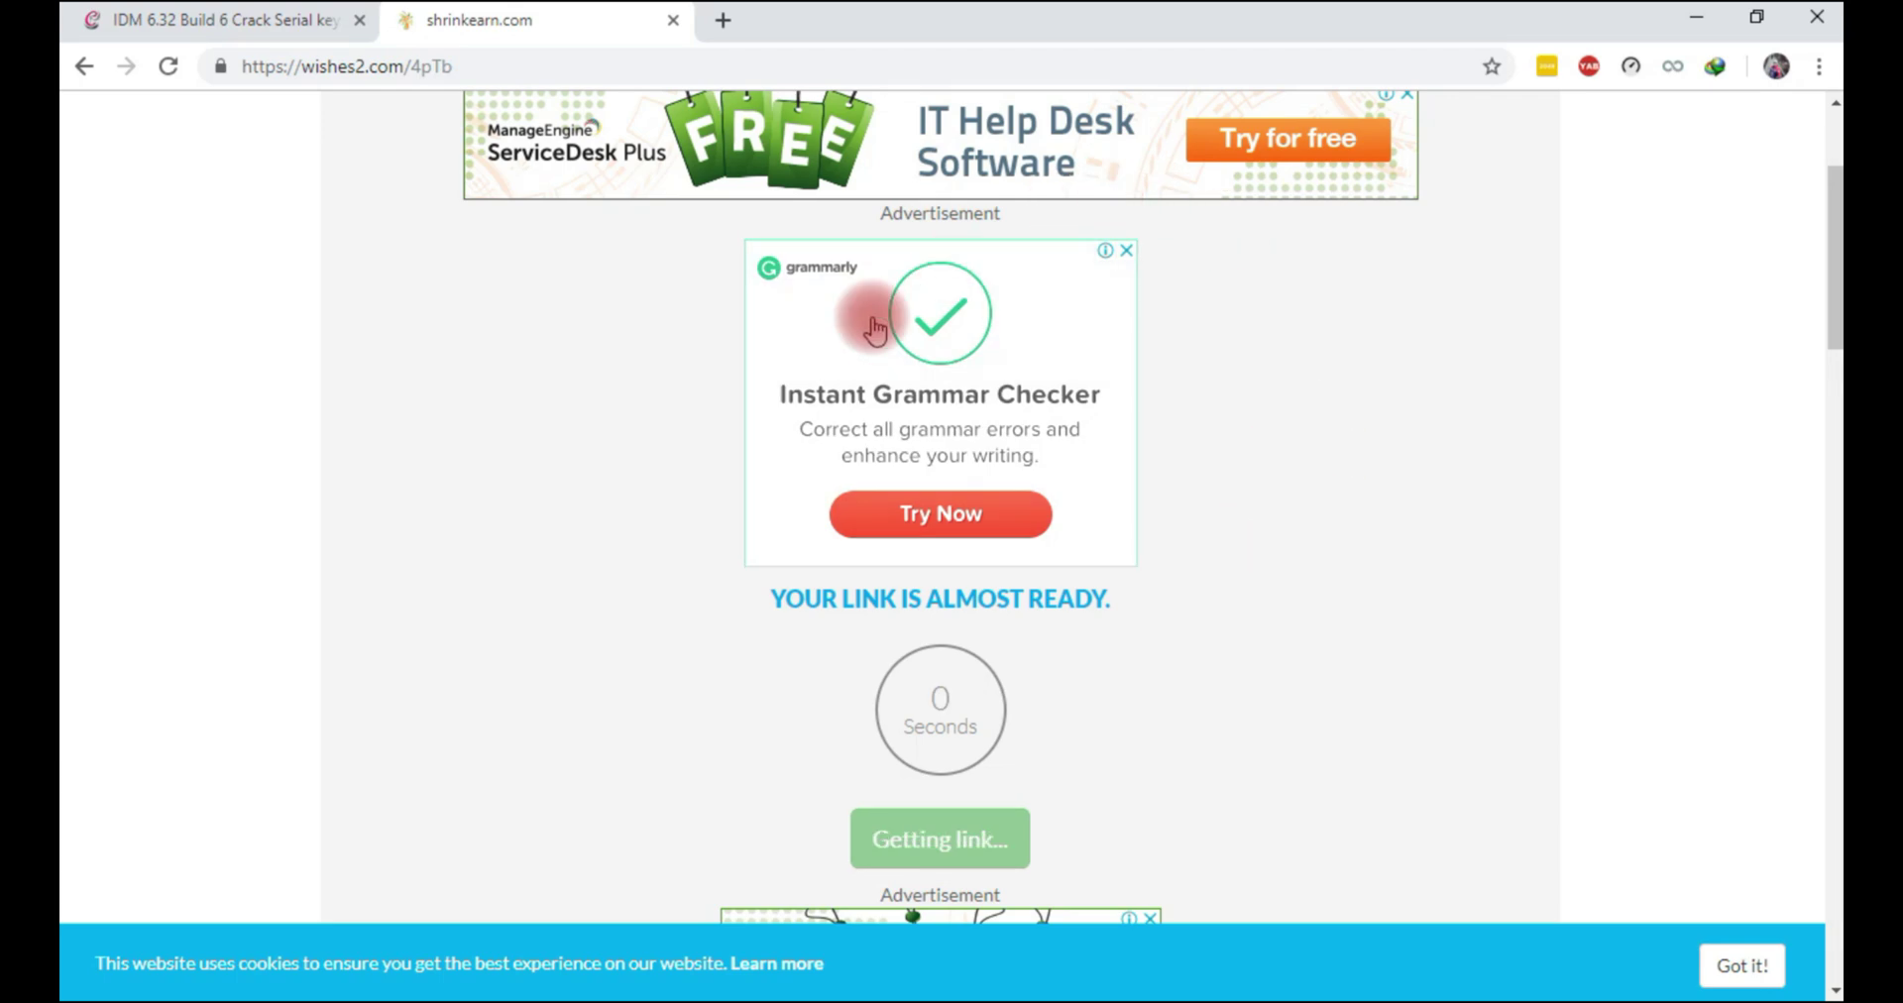
pyautogui.scroll(-4, 1217, 457)
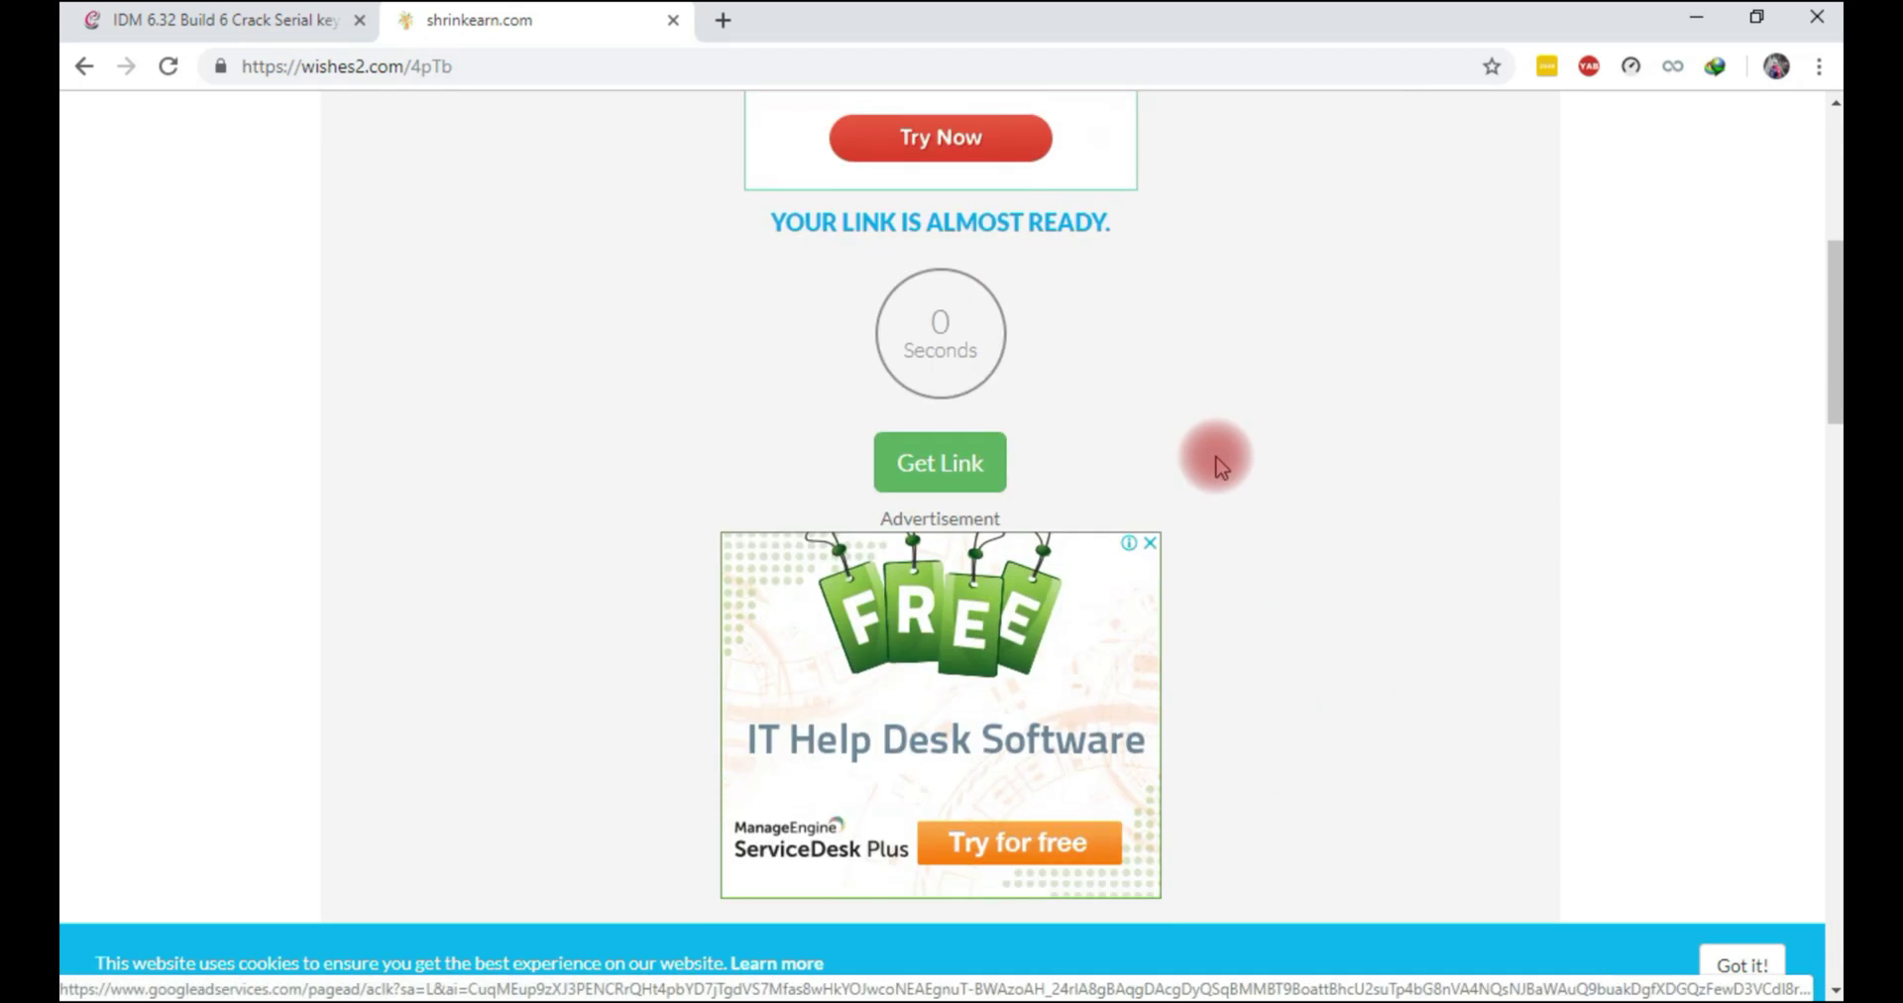
pyautogui.click(956, 470)
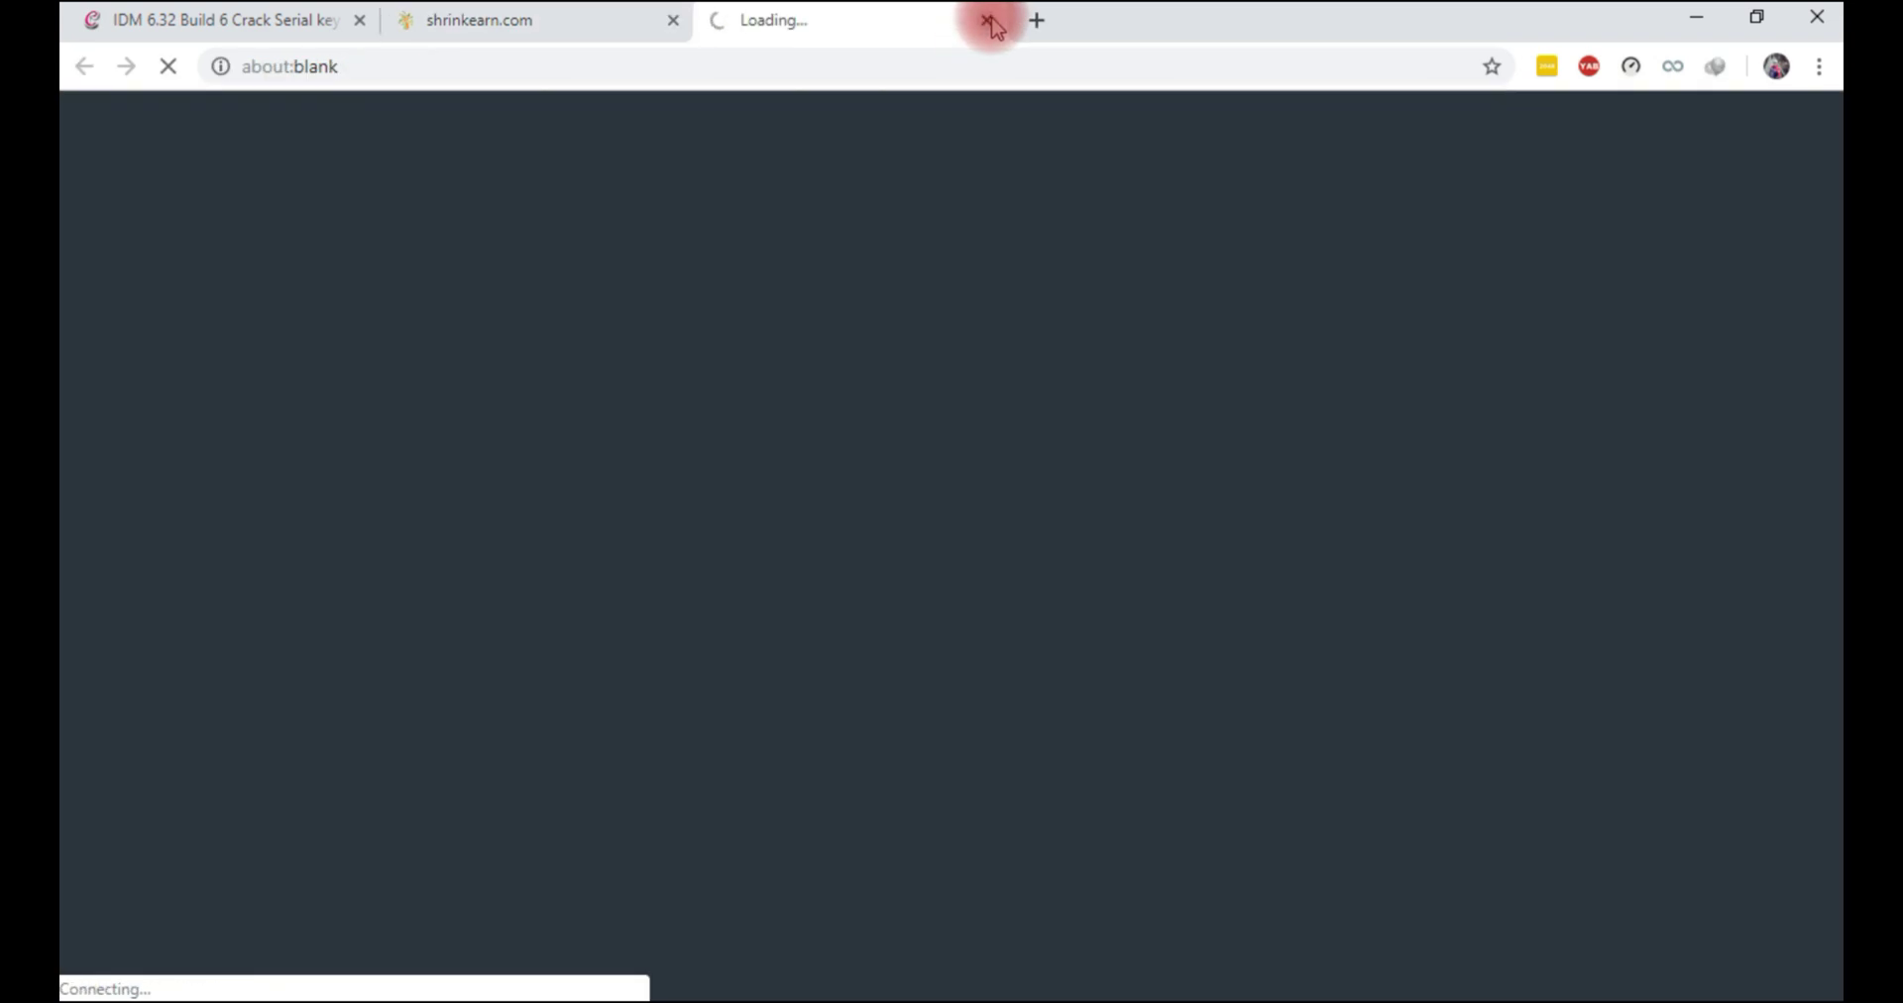
pyautogui.click(988, 21)
pyautogui.click(942, 457)
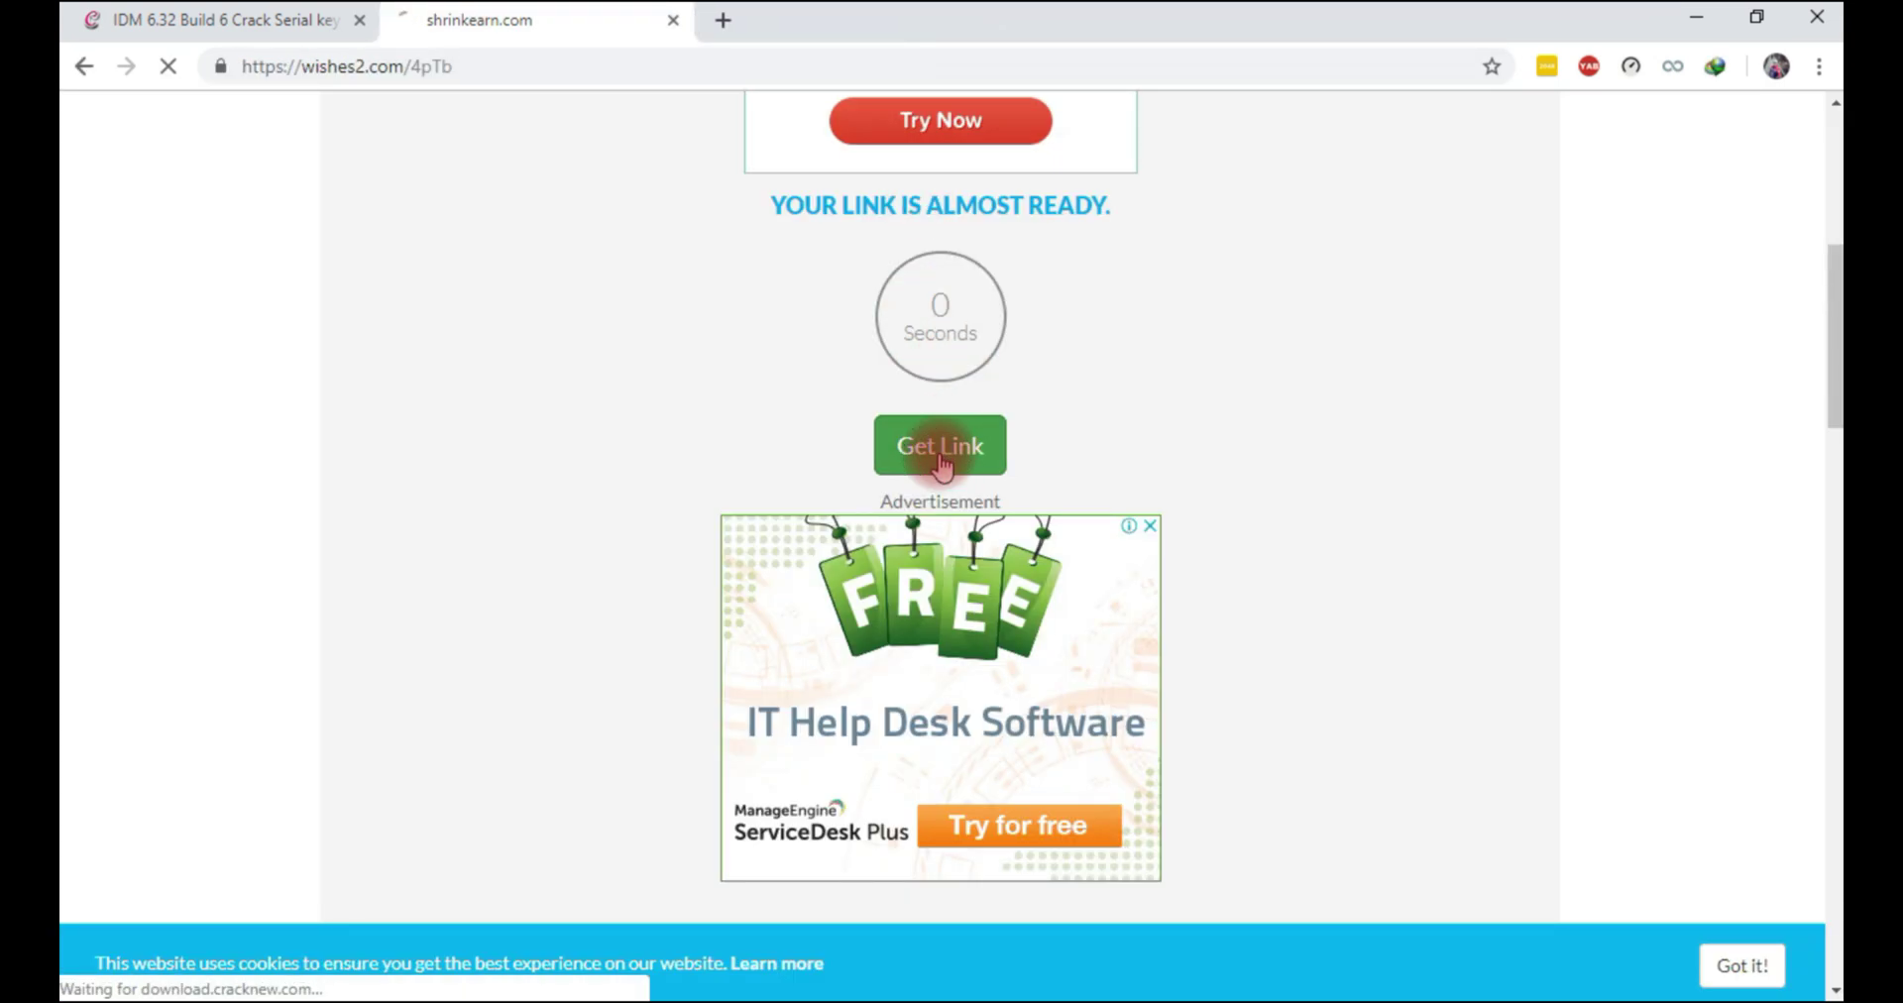
pyautogui.click(873, 484)
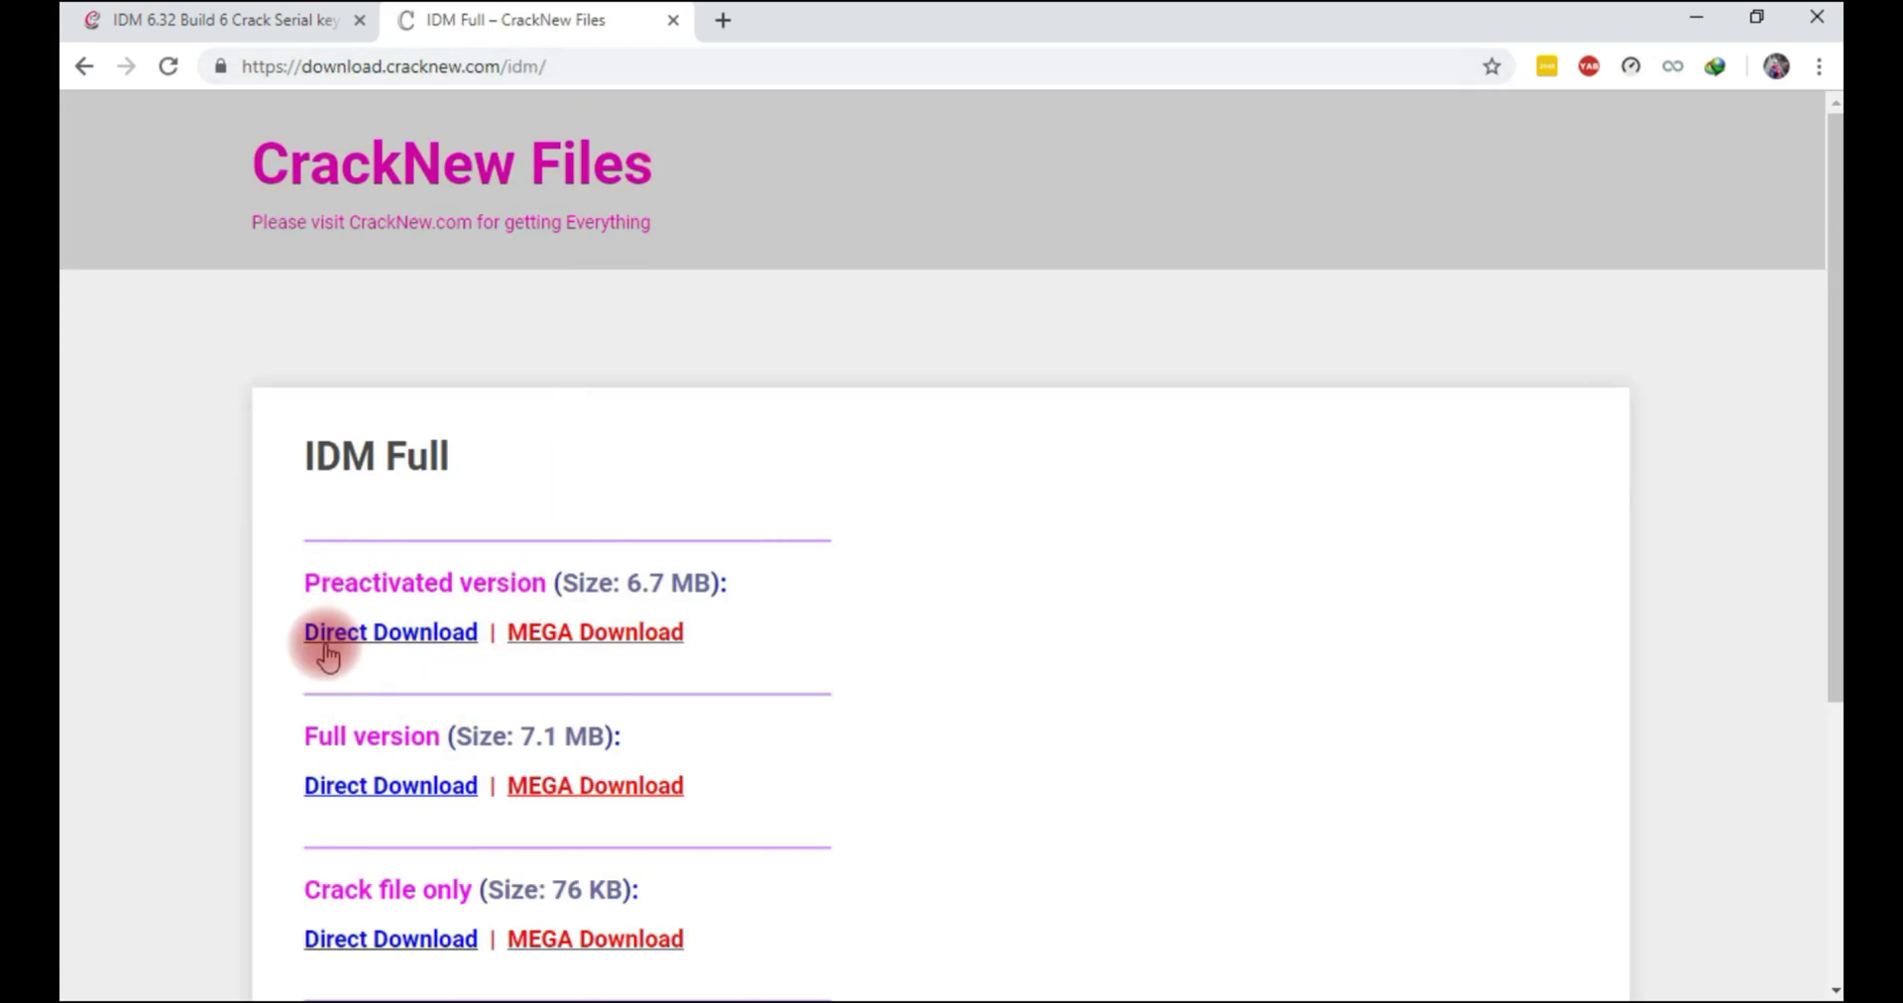
# Open the Direct Download link of the Preactivated version and show its file-up.org page
pyautogui.click(432, 637)
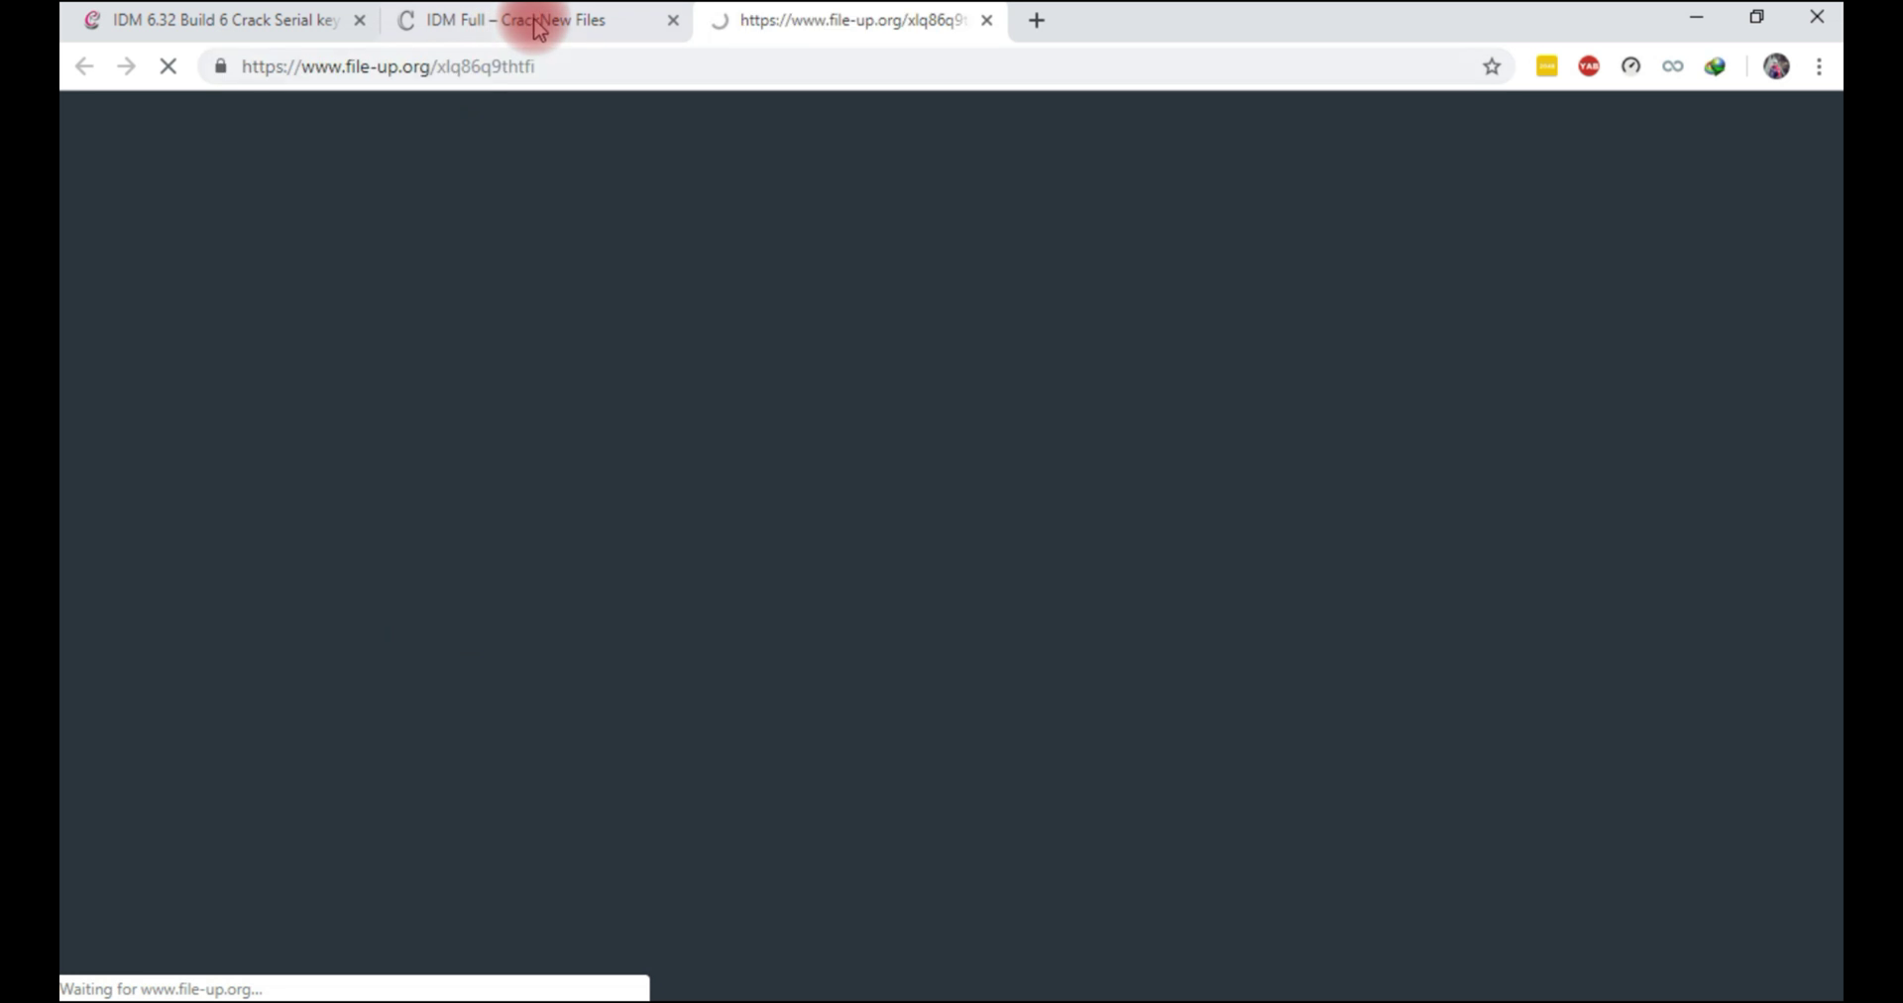
pyautogui.click(531, 20)
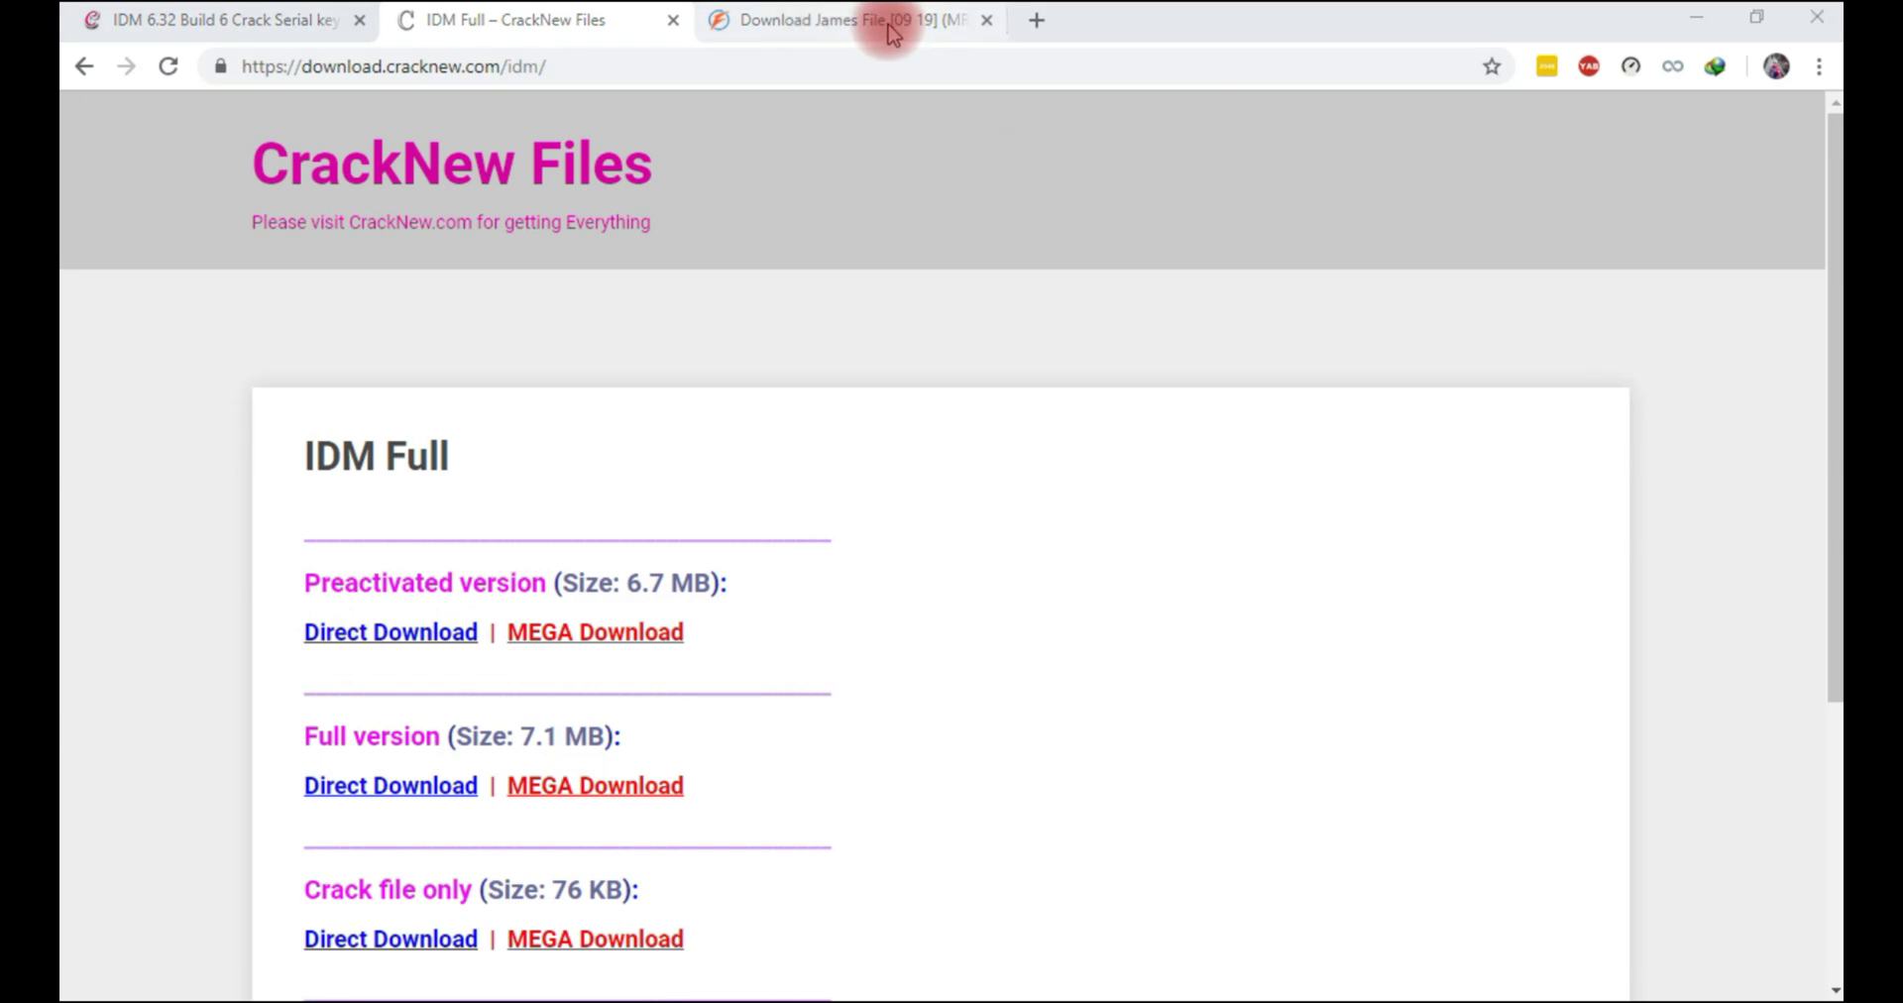
pyautogui.click(837, 23)
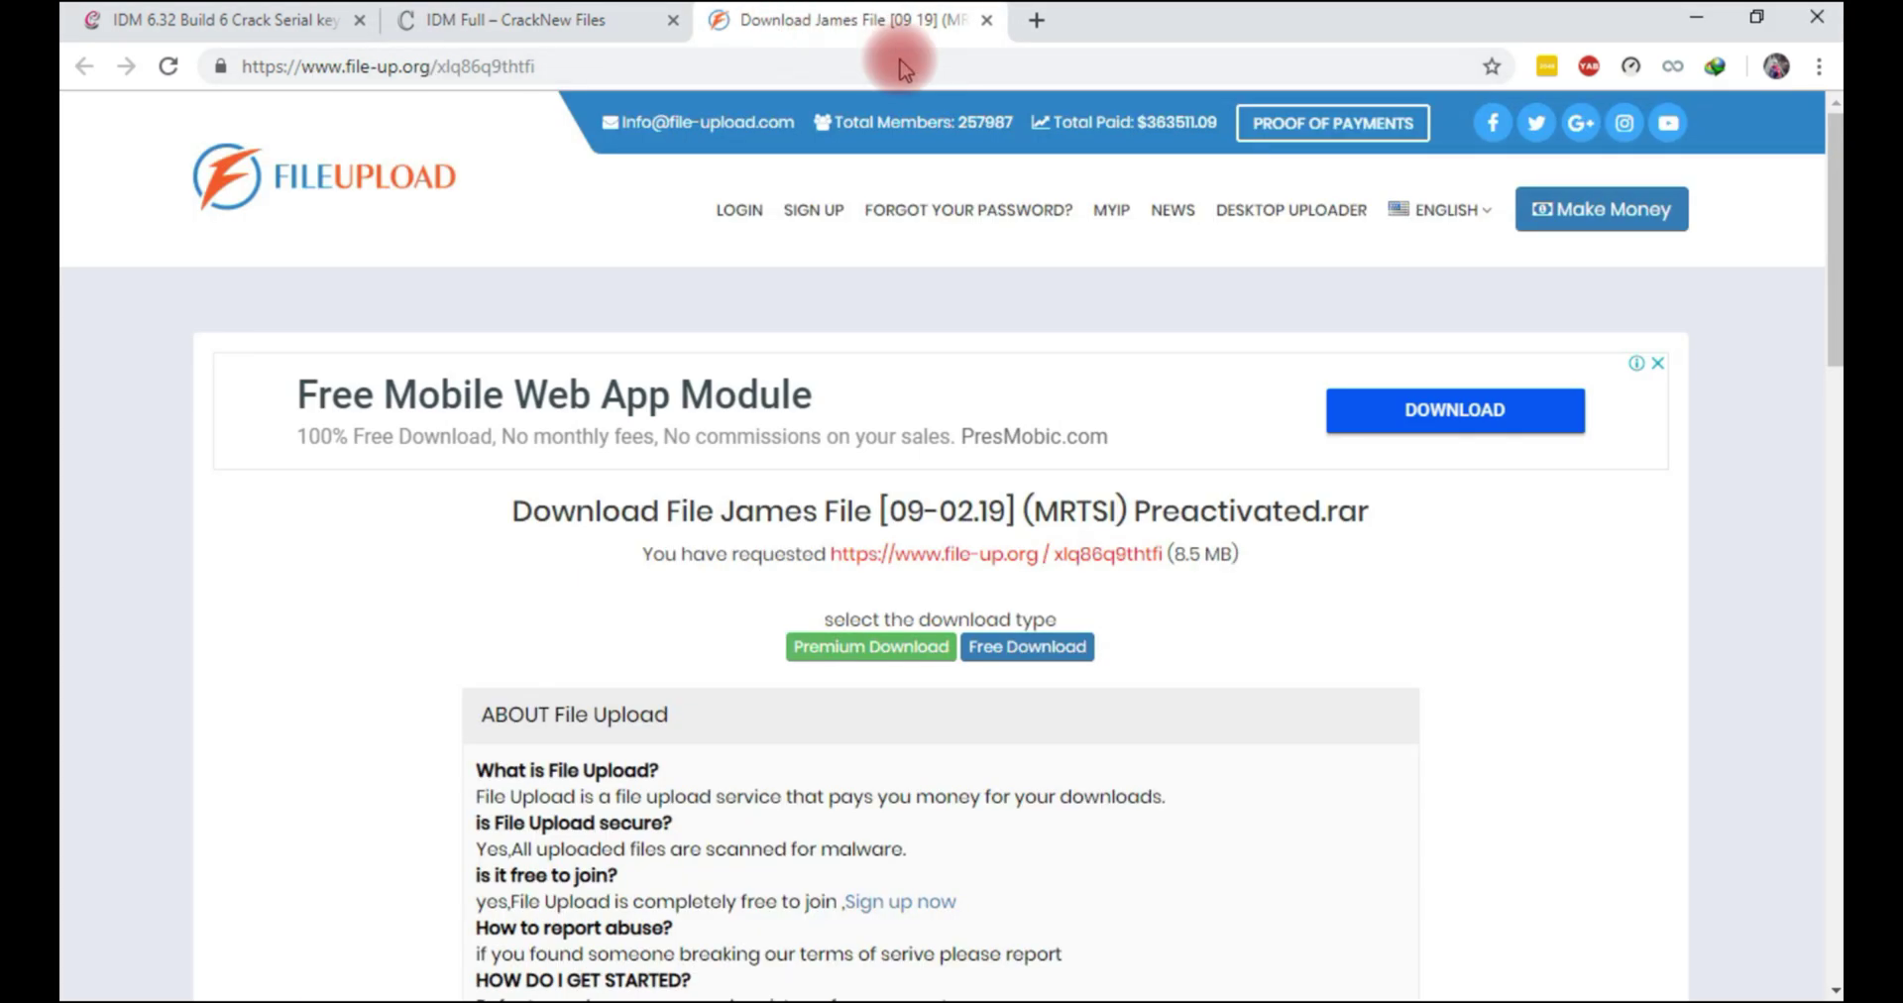
# Choose the free download for the Preactivated archive and wait for the robot check, closing the advertising tab that opens
pyautogui.click(996, 660)
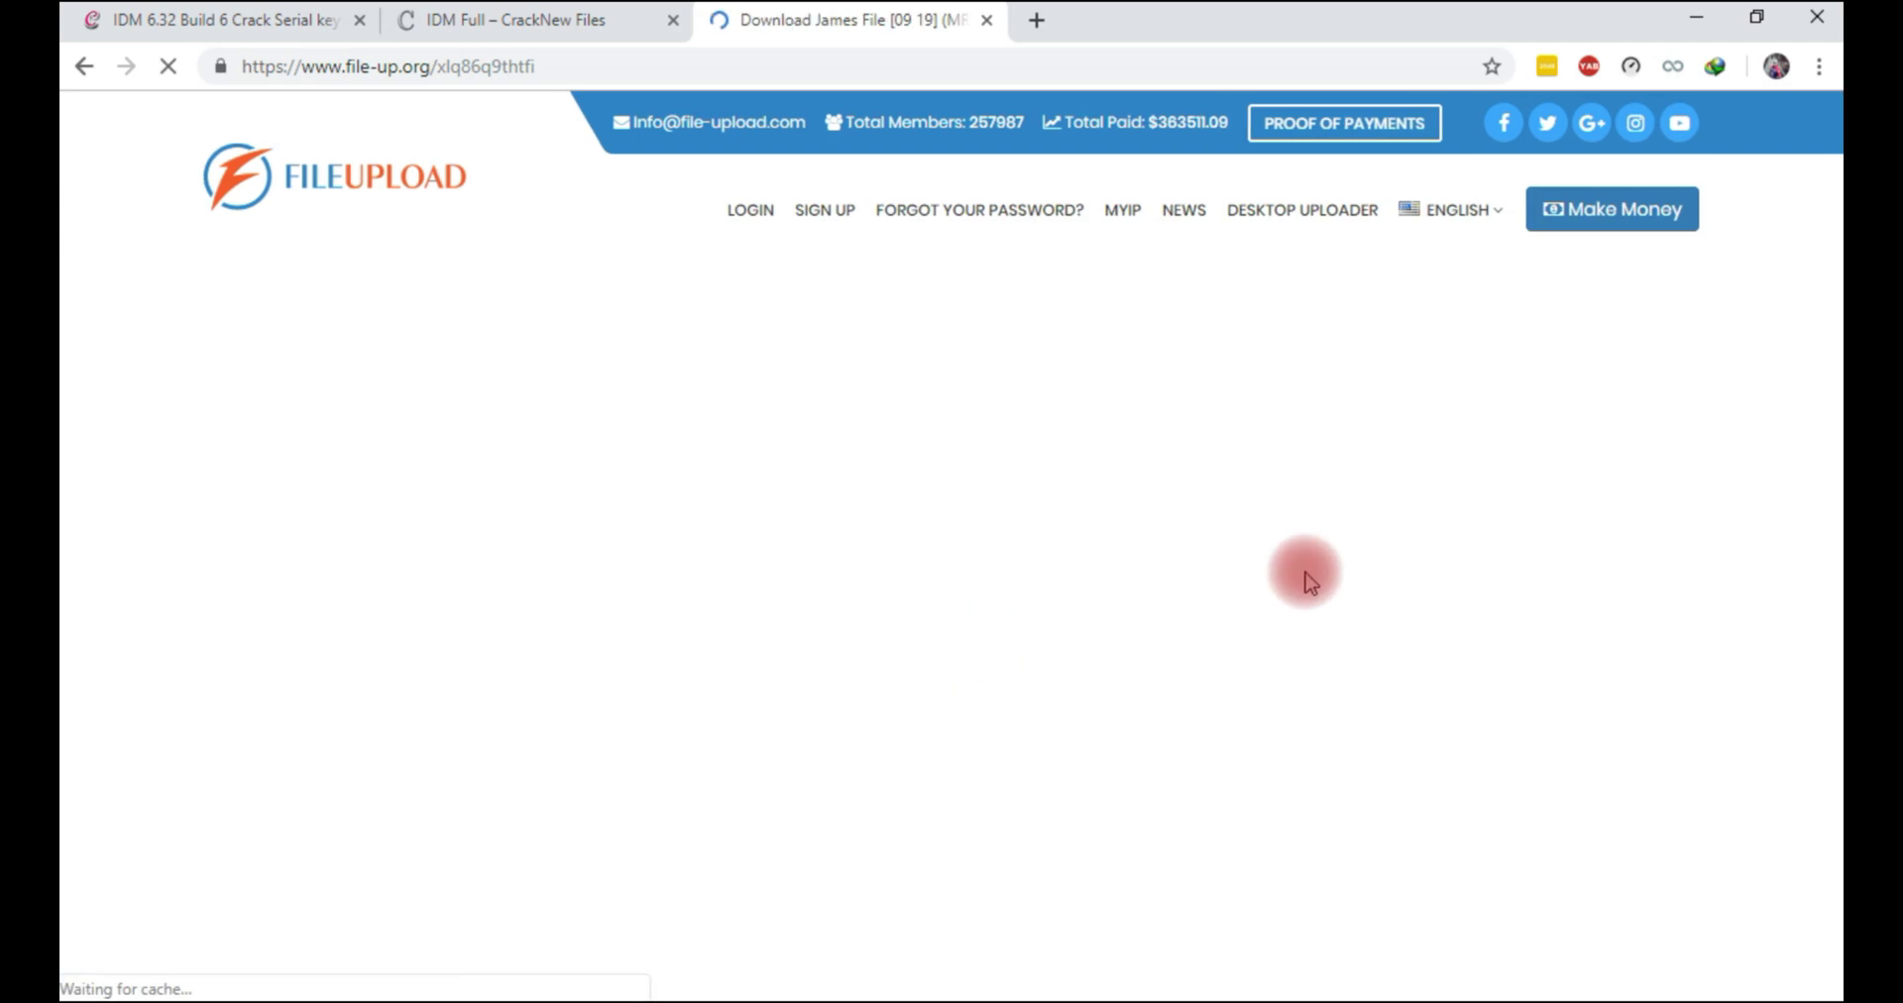
pyautogui.scroll(-8, 1091, 682)
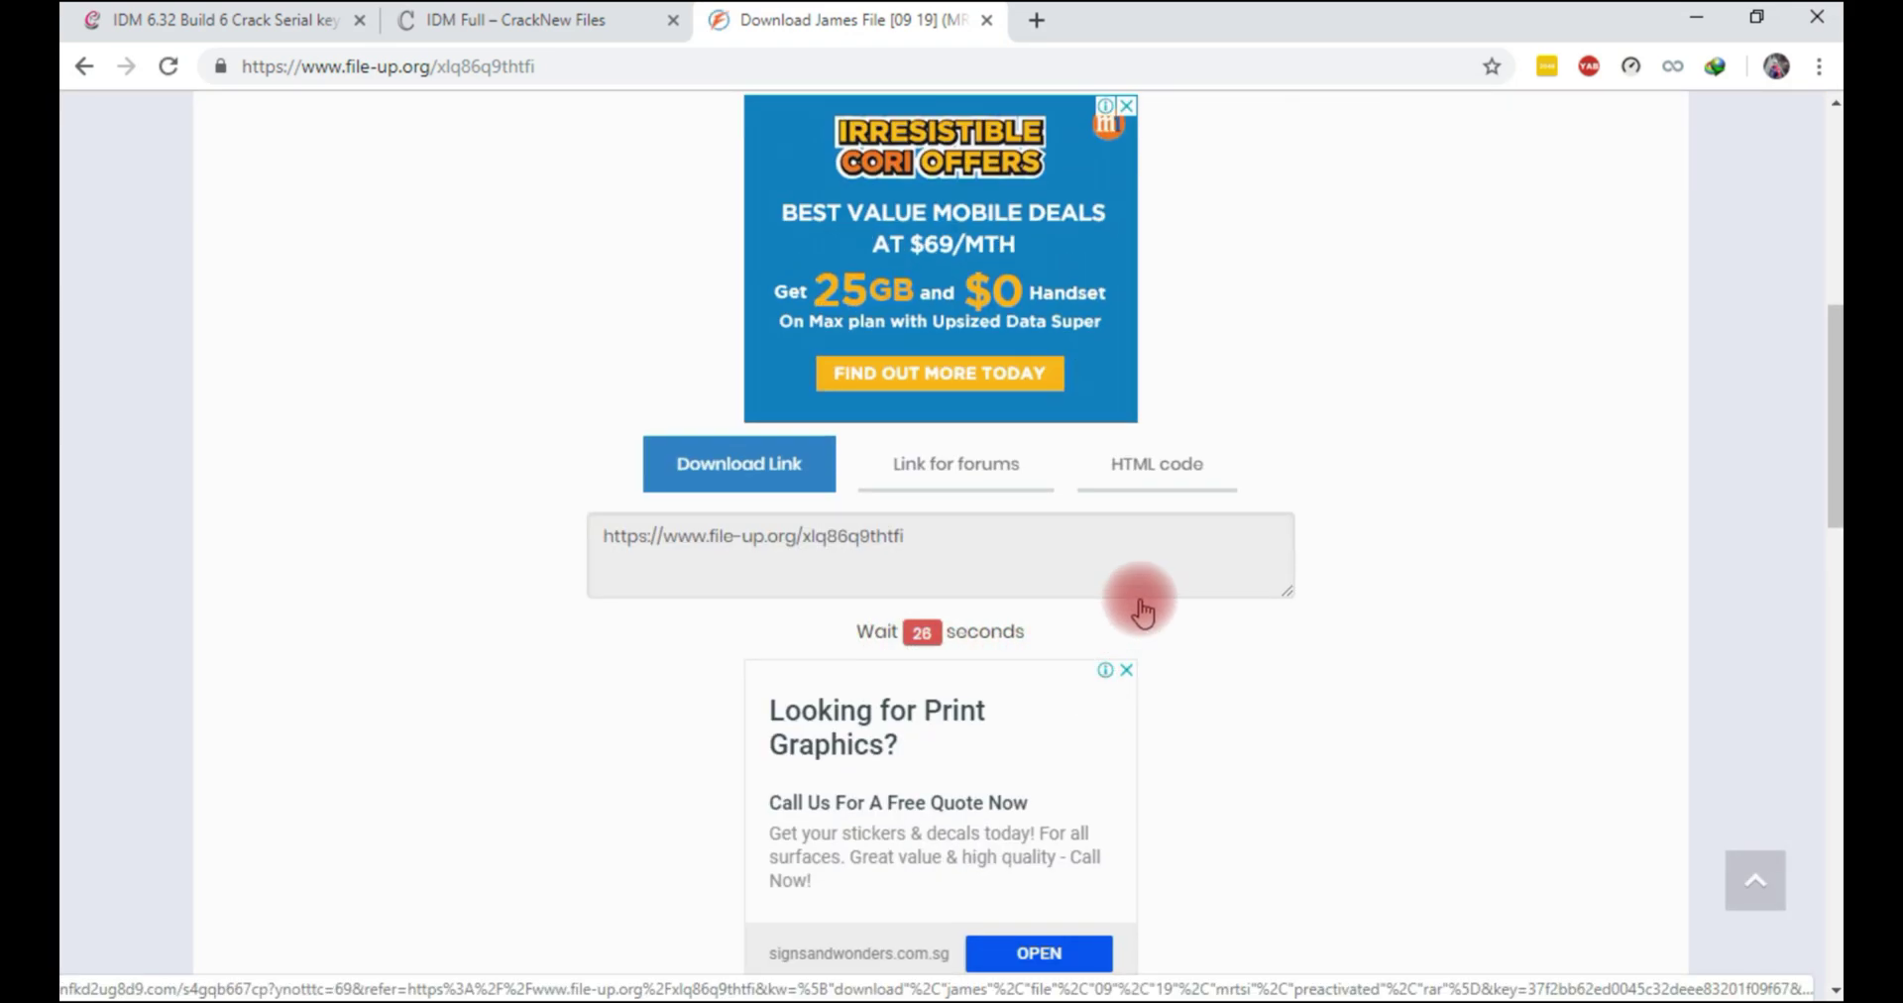
pyautogui.scroll(-3, 1140, 610)
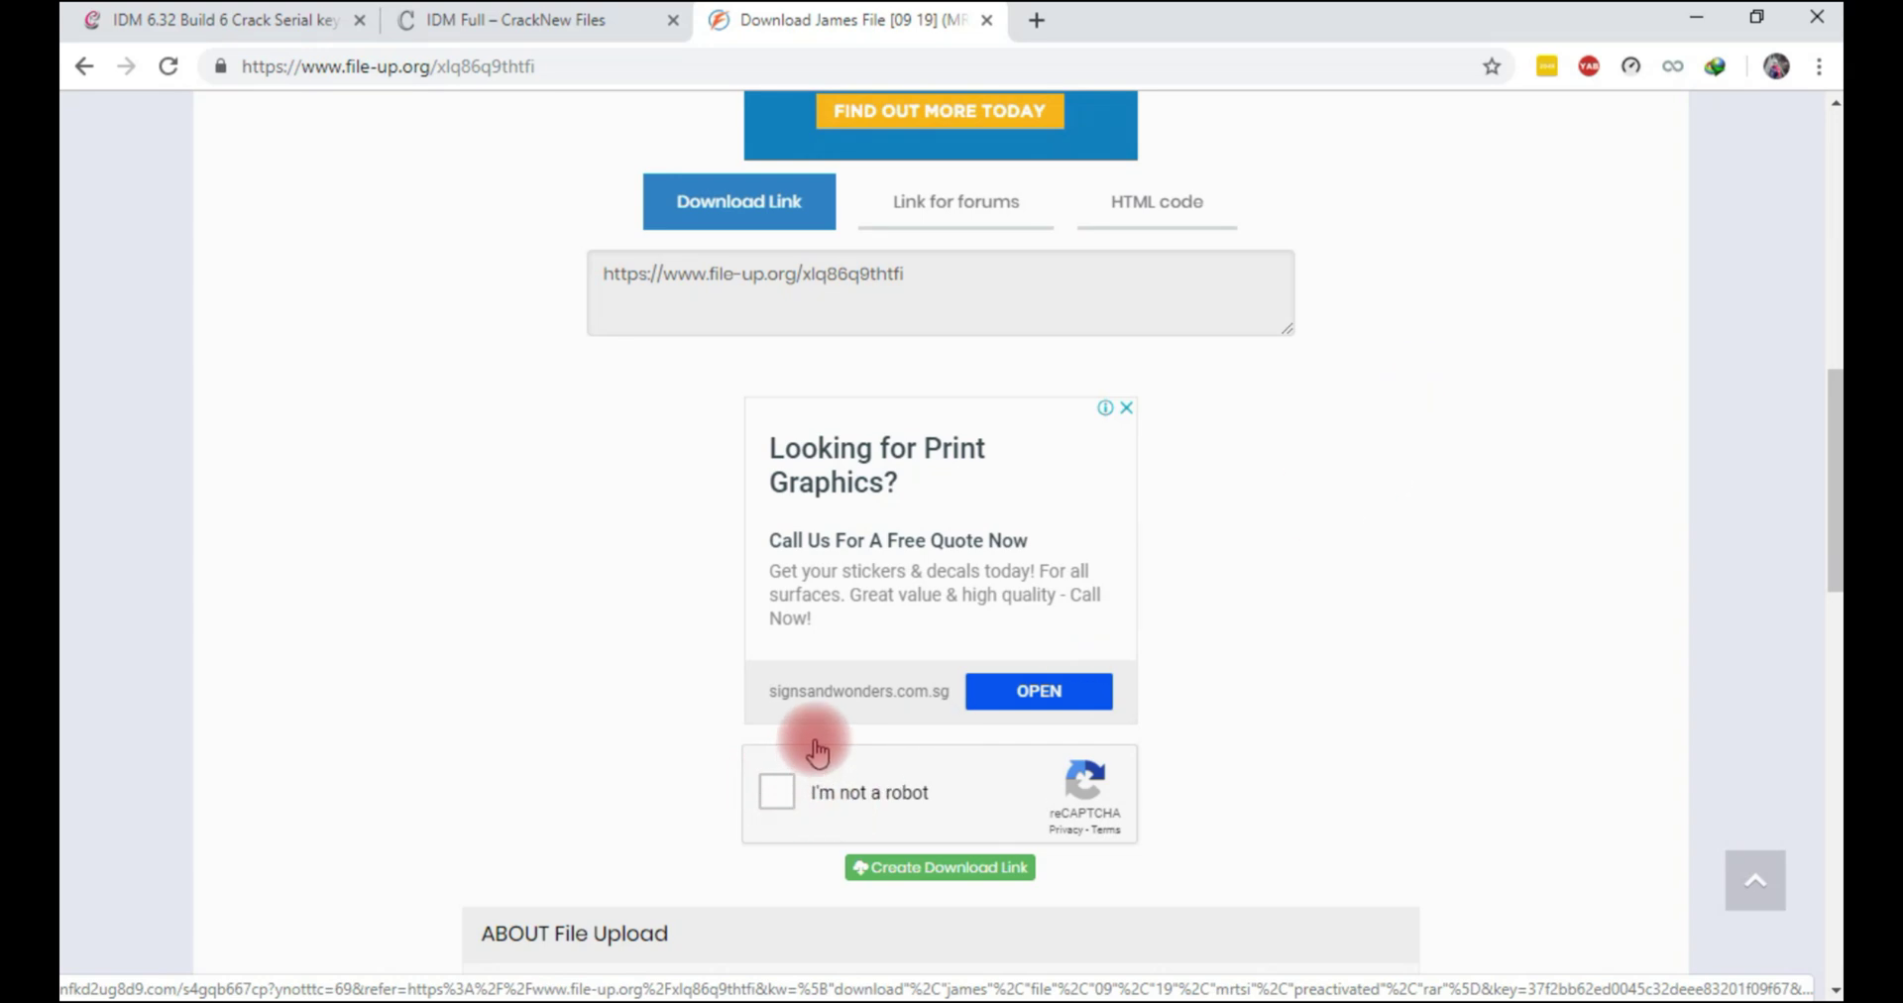
pyautogui.click(782, 801)
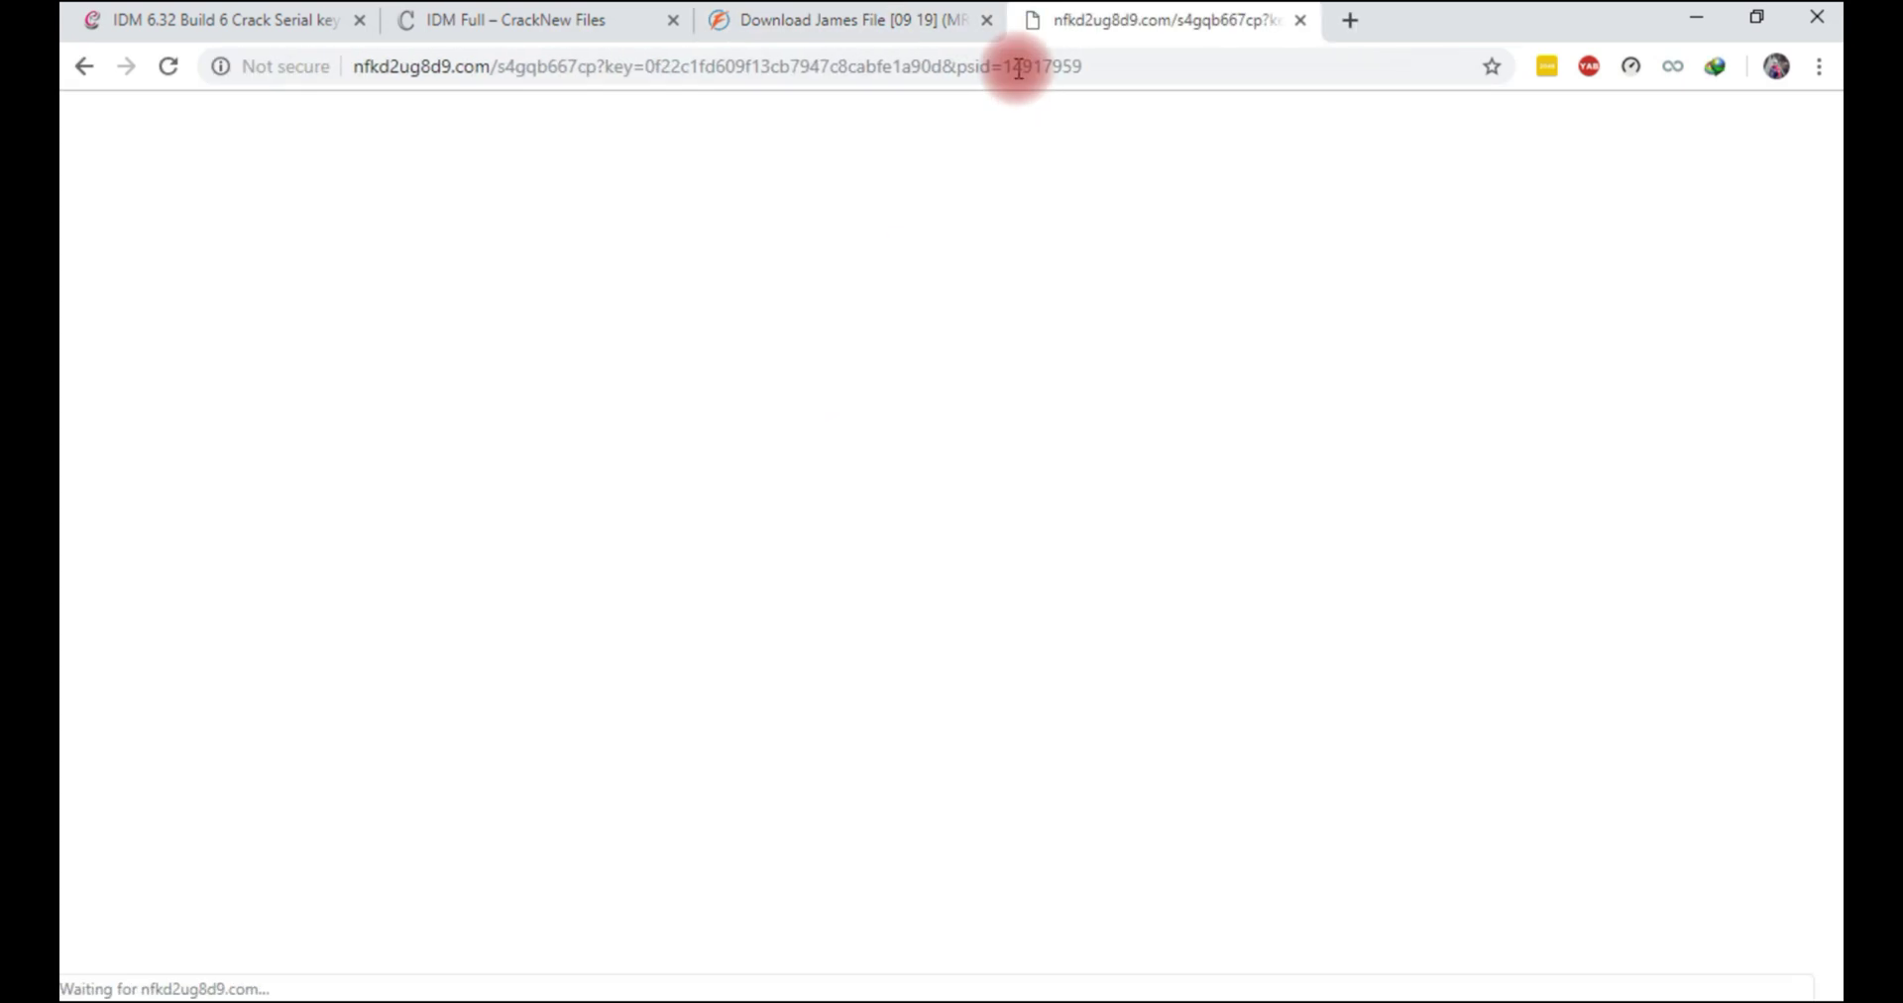
pyautogui.click(1299, 21)
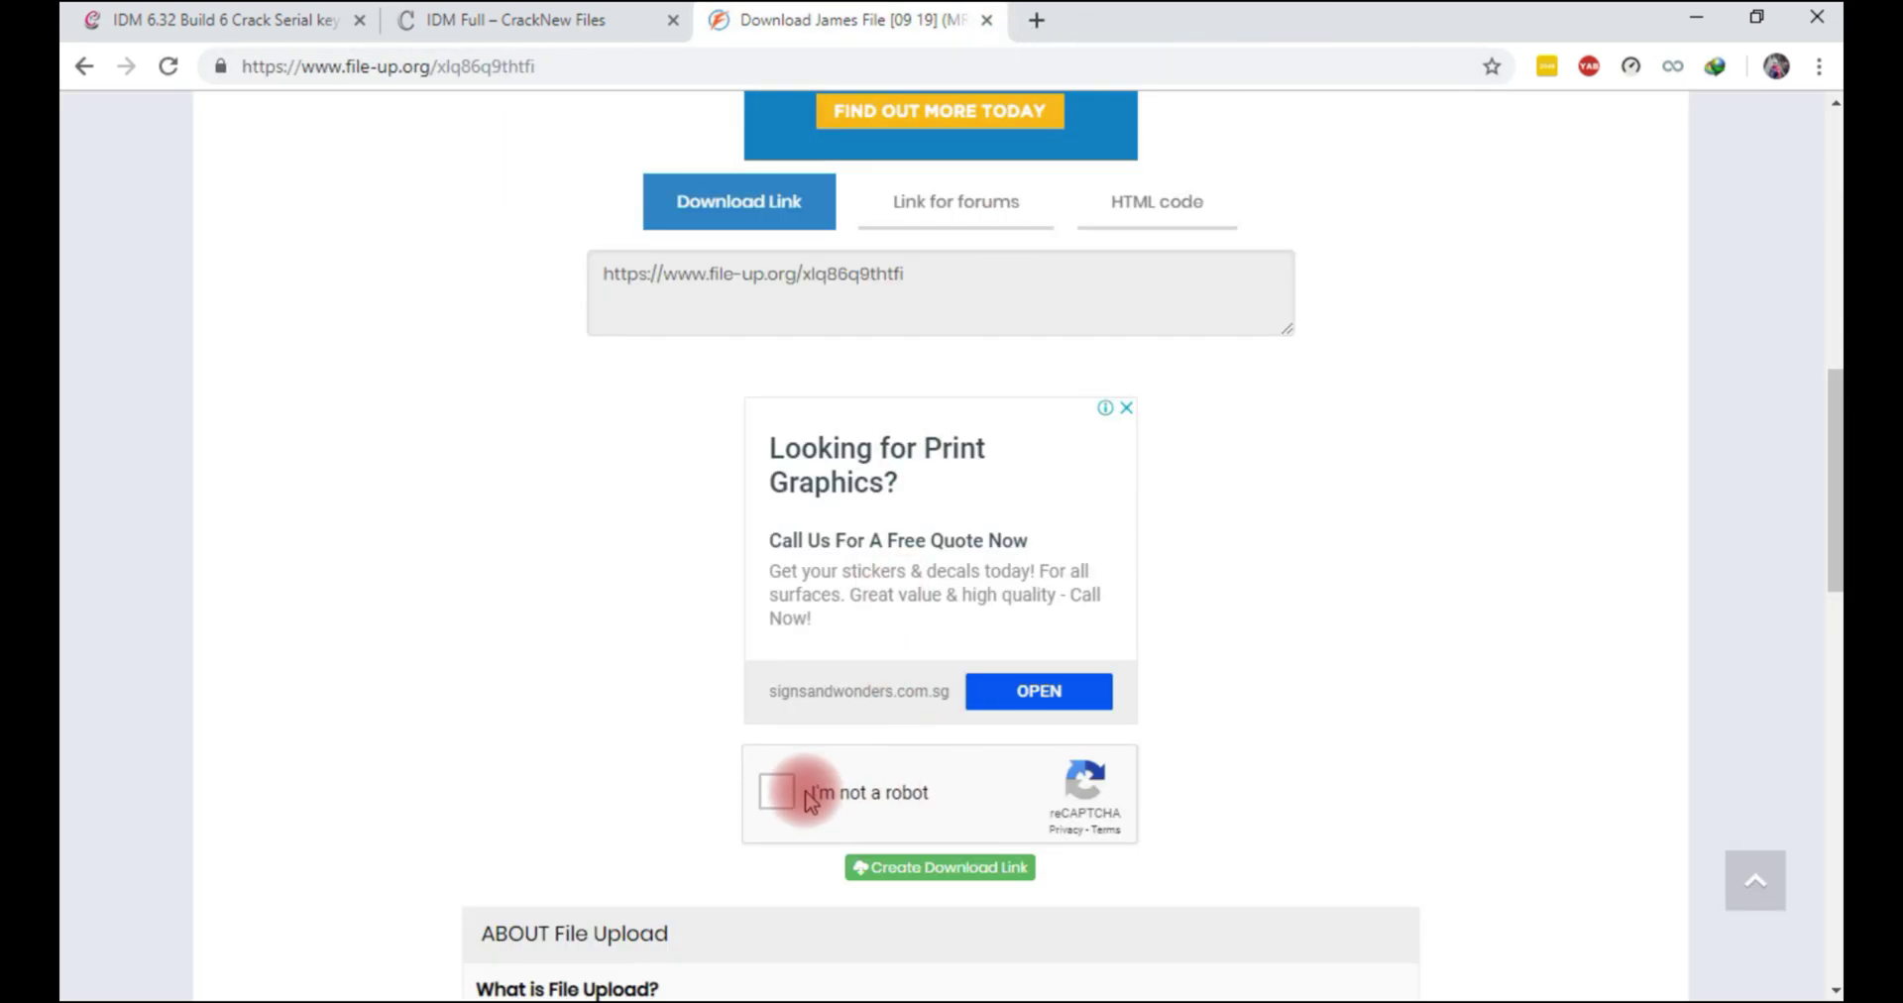
# Start the "I'm not a robot" check and submit the squares containing traffic lights
pyautogui.click(773, 791)
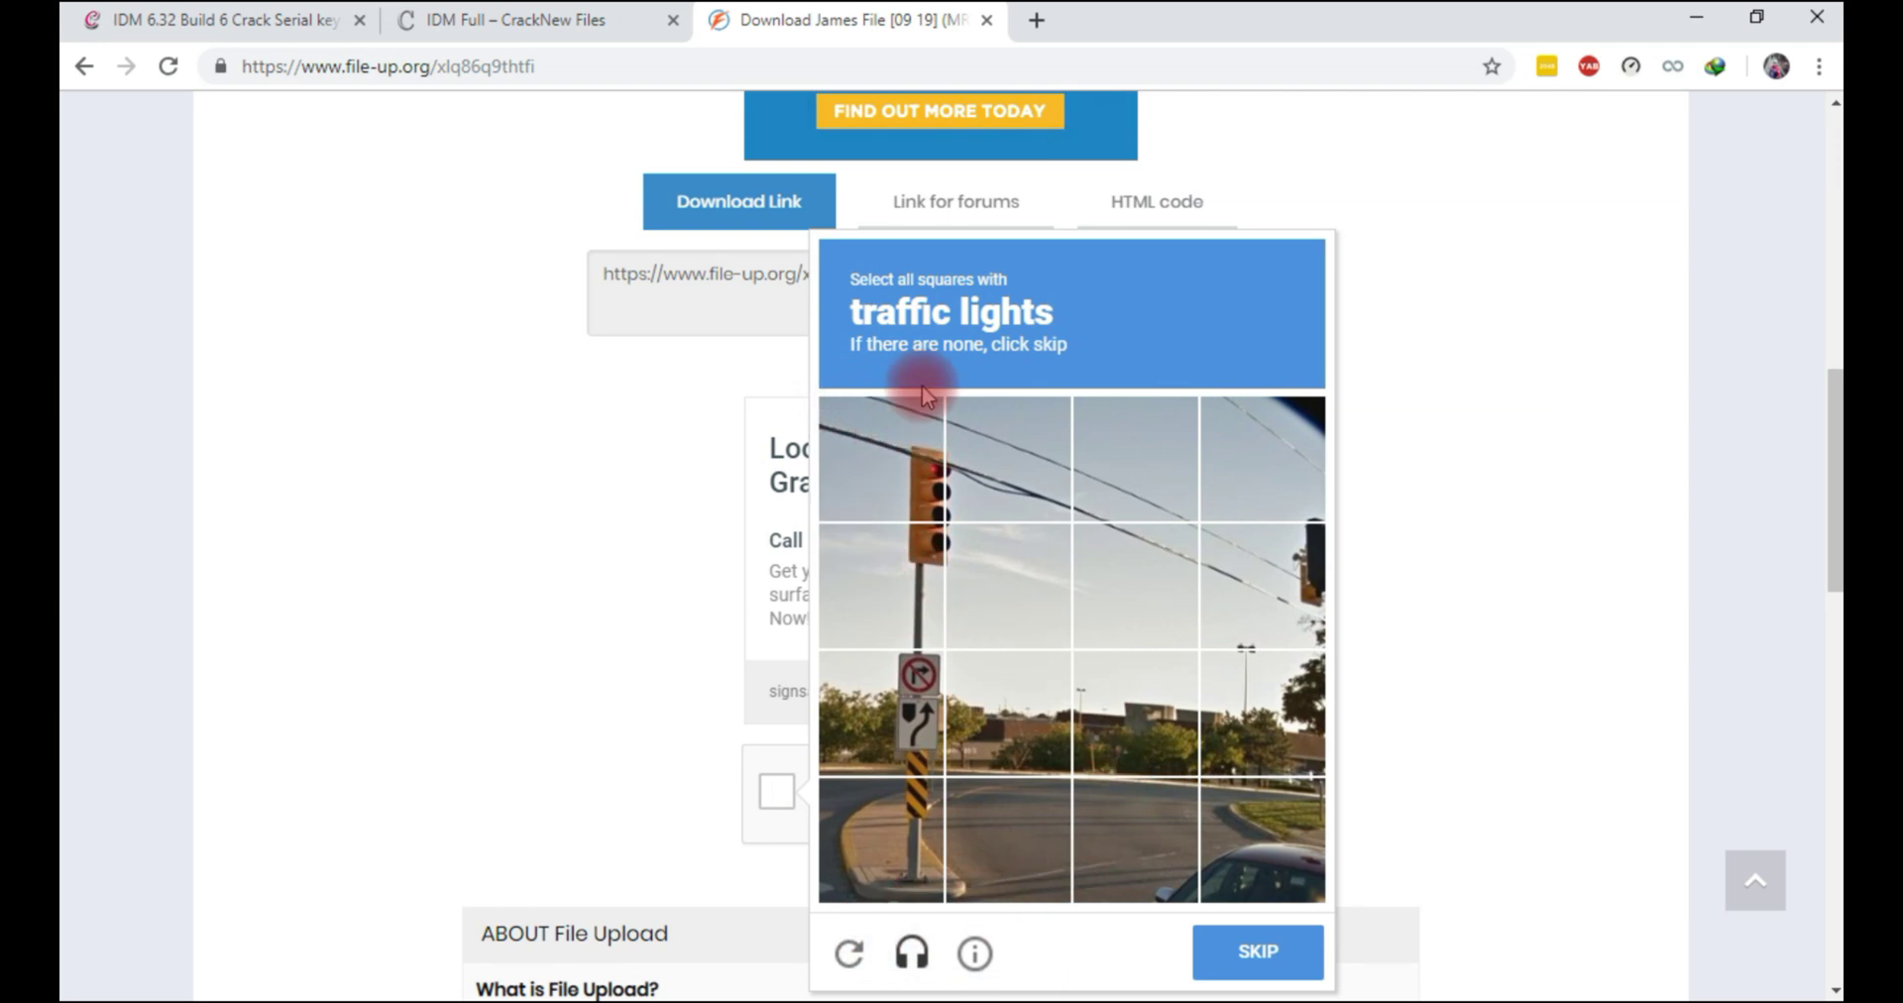
pyautogui.click(869, 461)
pyautogui.click(968, 461)
pyautogui.click(967, 588)
pyautogui.click(872, 587)
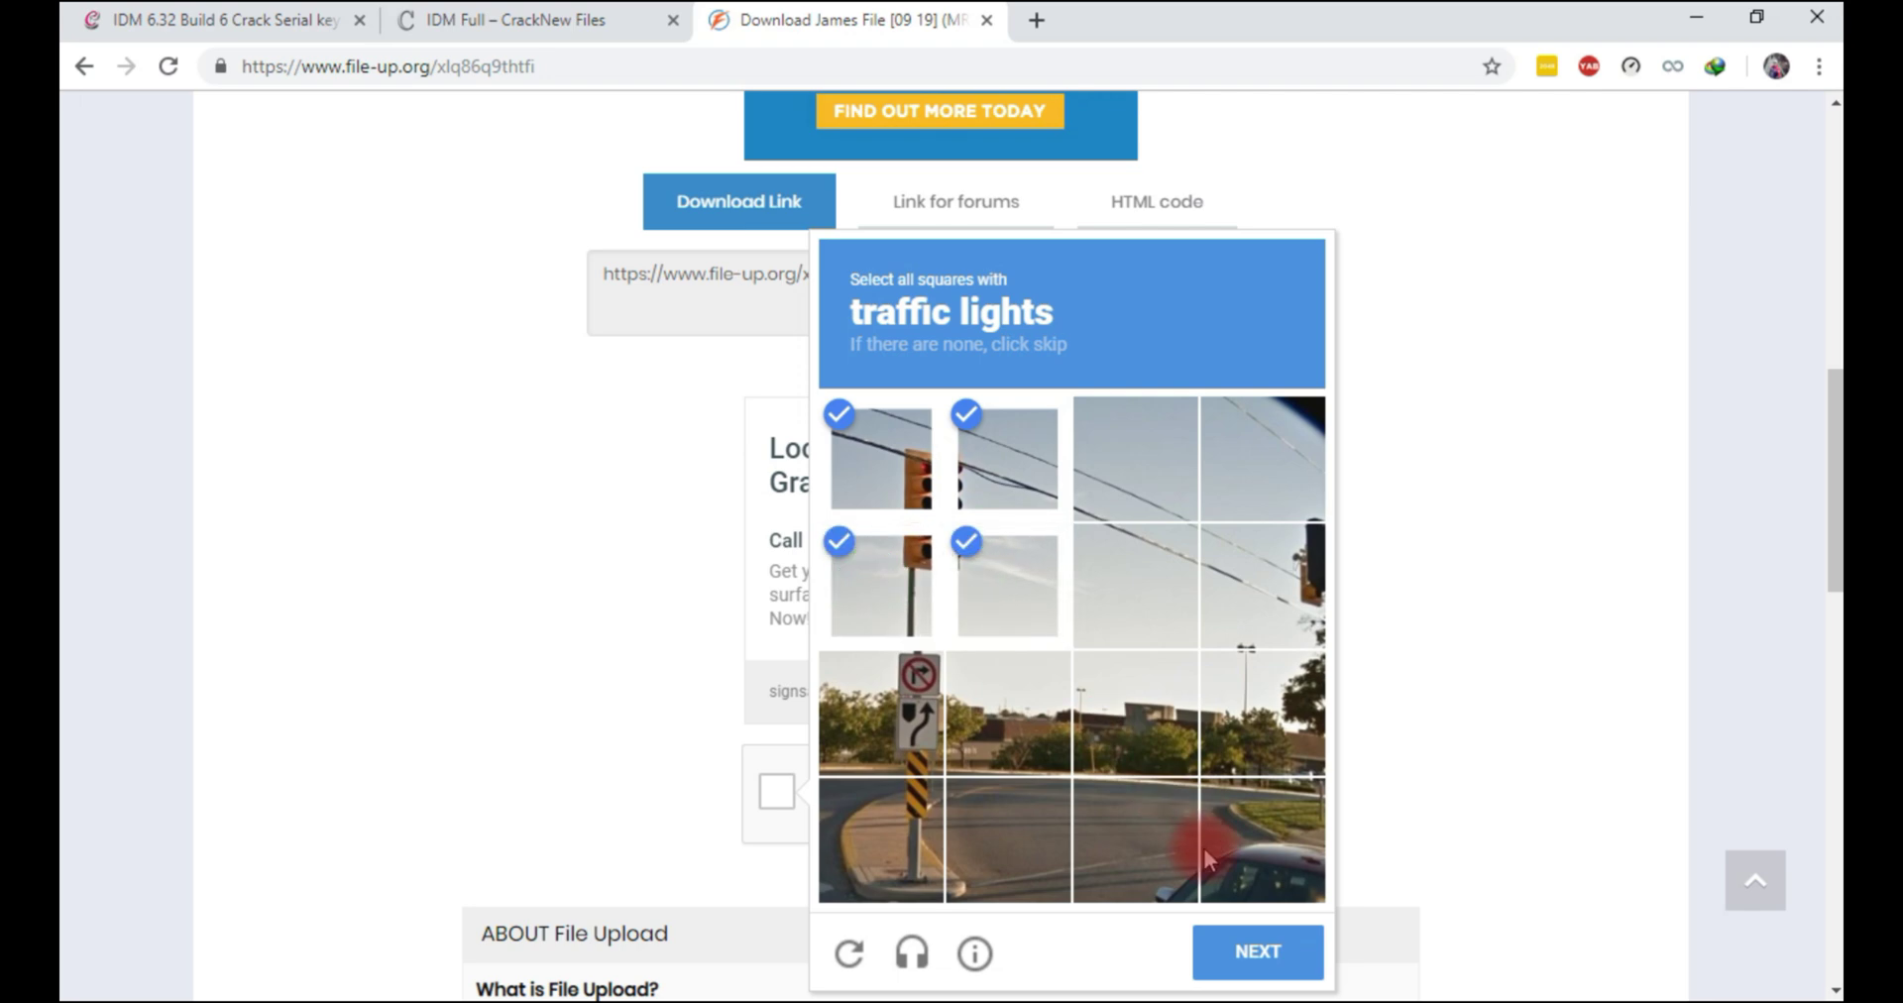
pyautogui.click(1236, 942)
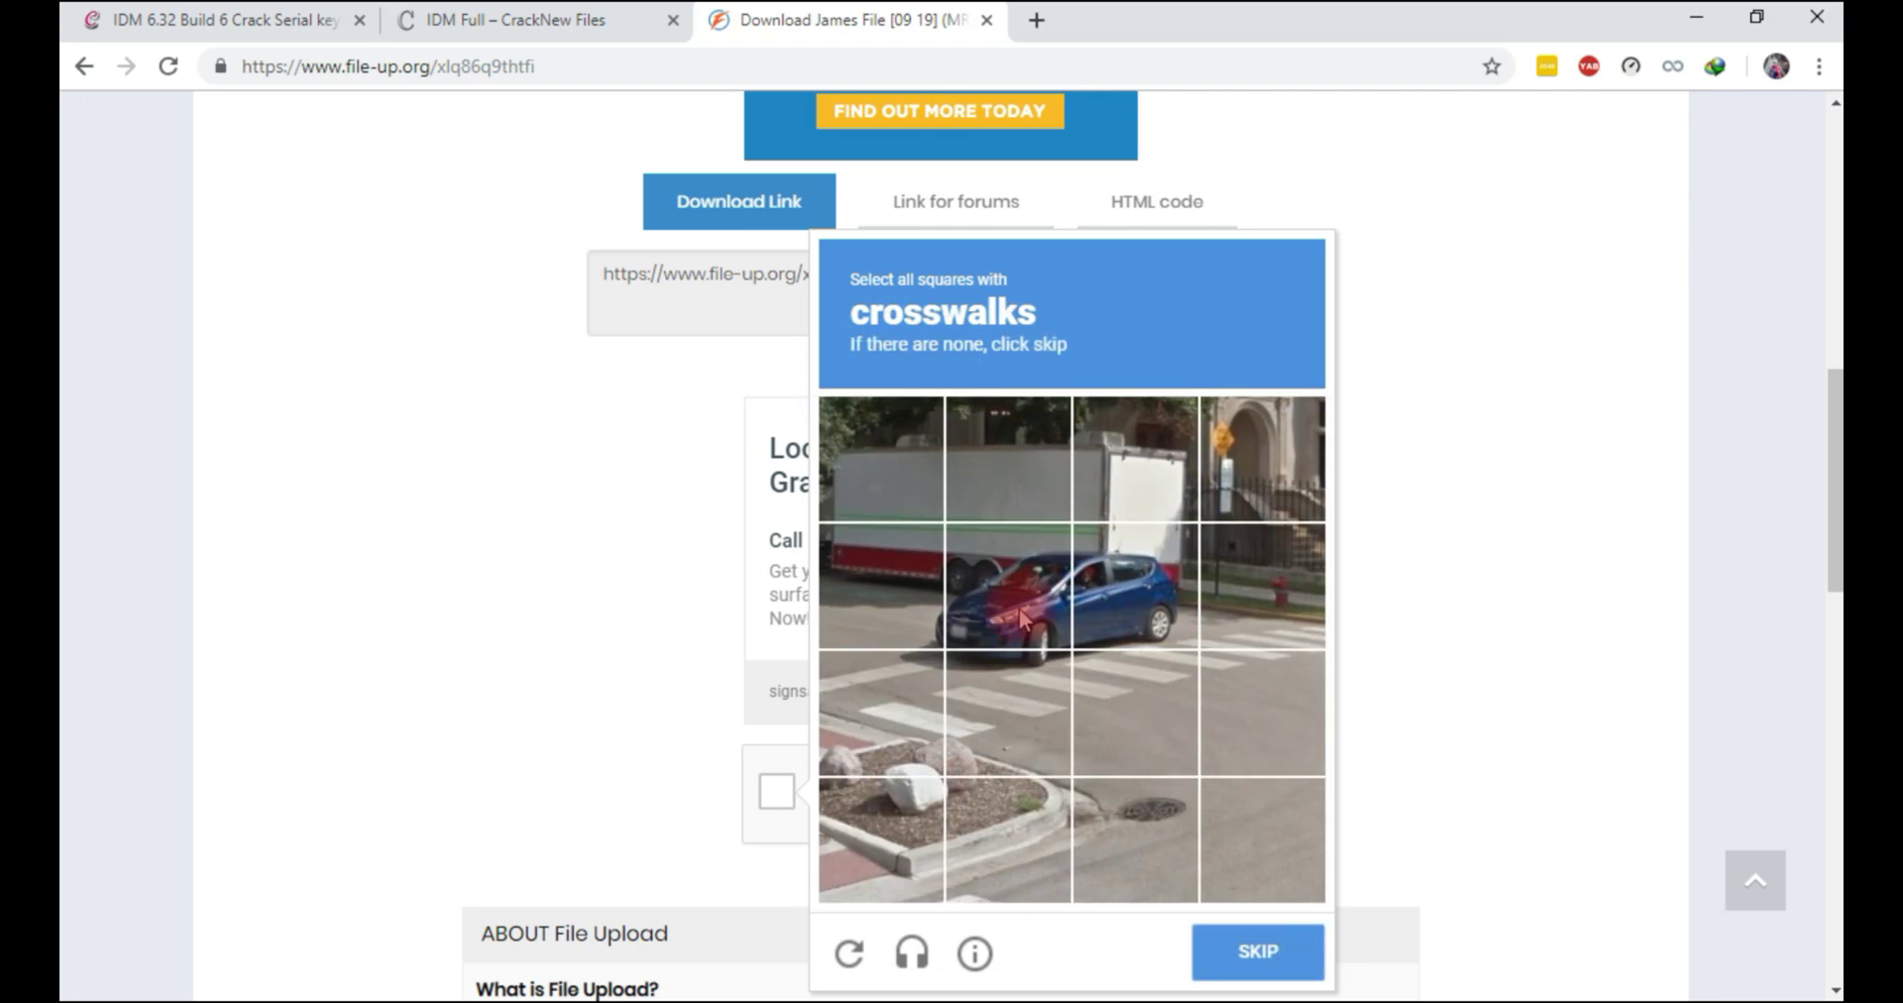
# Select the squares containing crosswalks and verify the image challenge
pyautogui.click(906, 714)
pyautogui.click(1003, 714)
pyautogui.click(1107, 698)
pyautogui.click(1285, 667)
pyautogui.click(1295, 639)
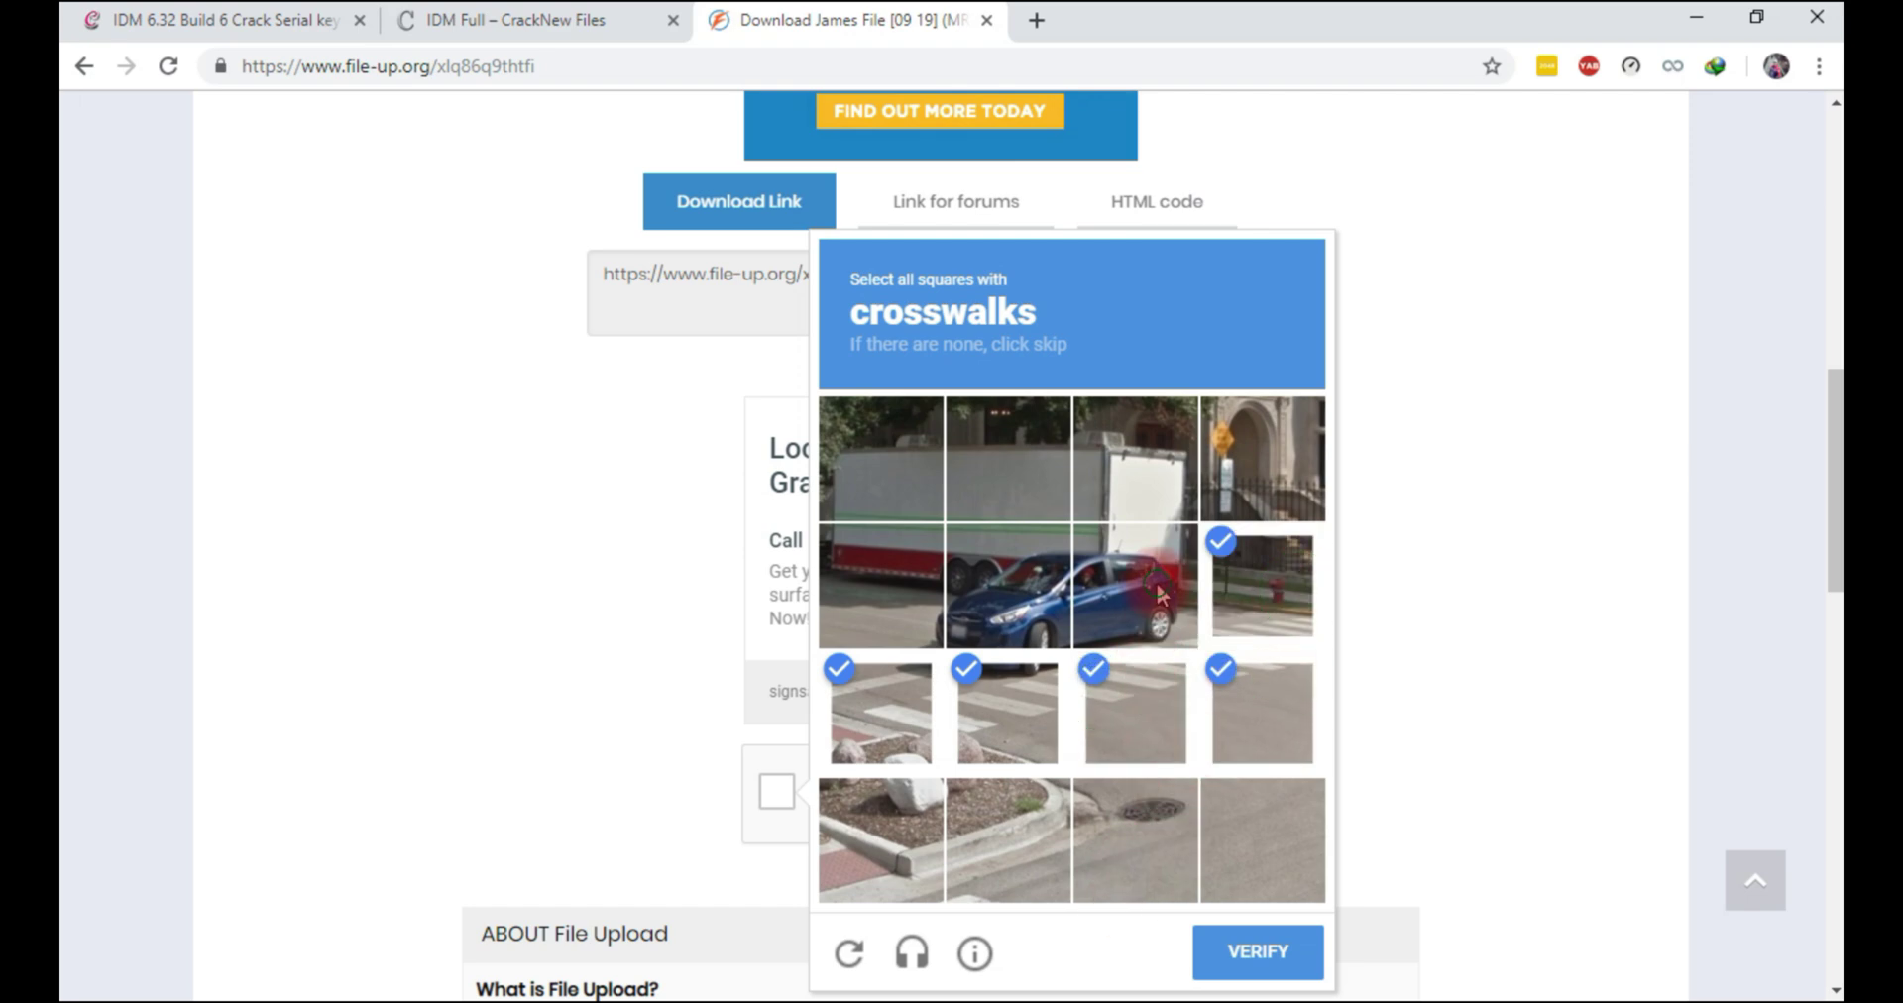
pyautogui.click(1276, 951)
# Create the download link for the archive, closing the advertising tab that opens, and bring up the final download page
pyautogui.click(907, 872)
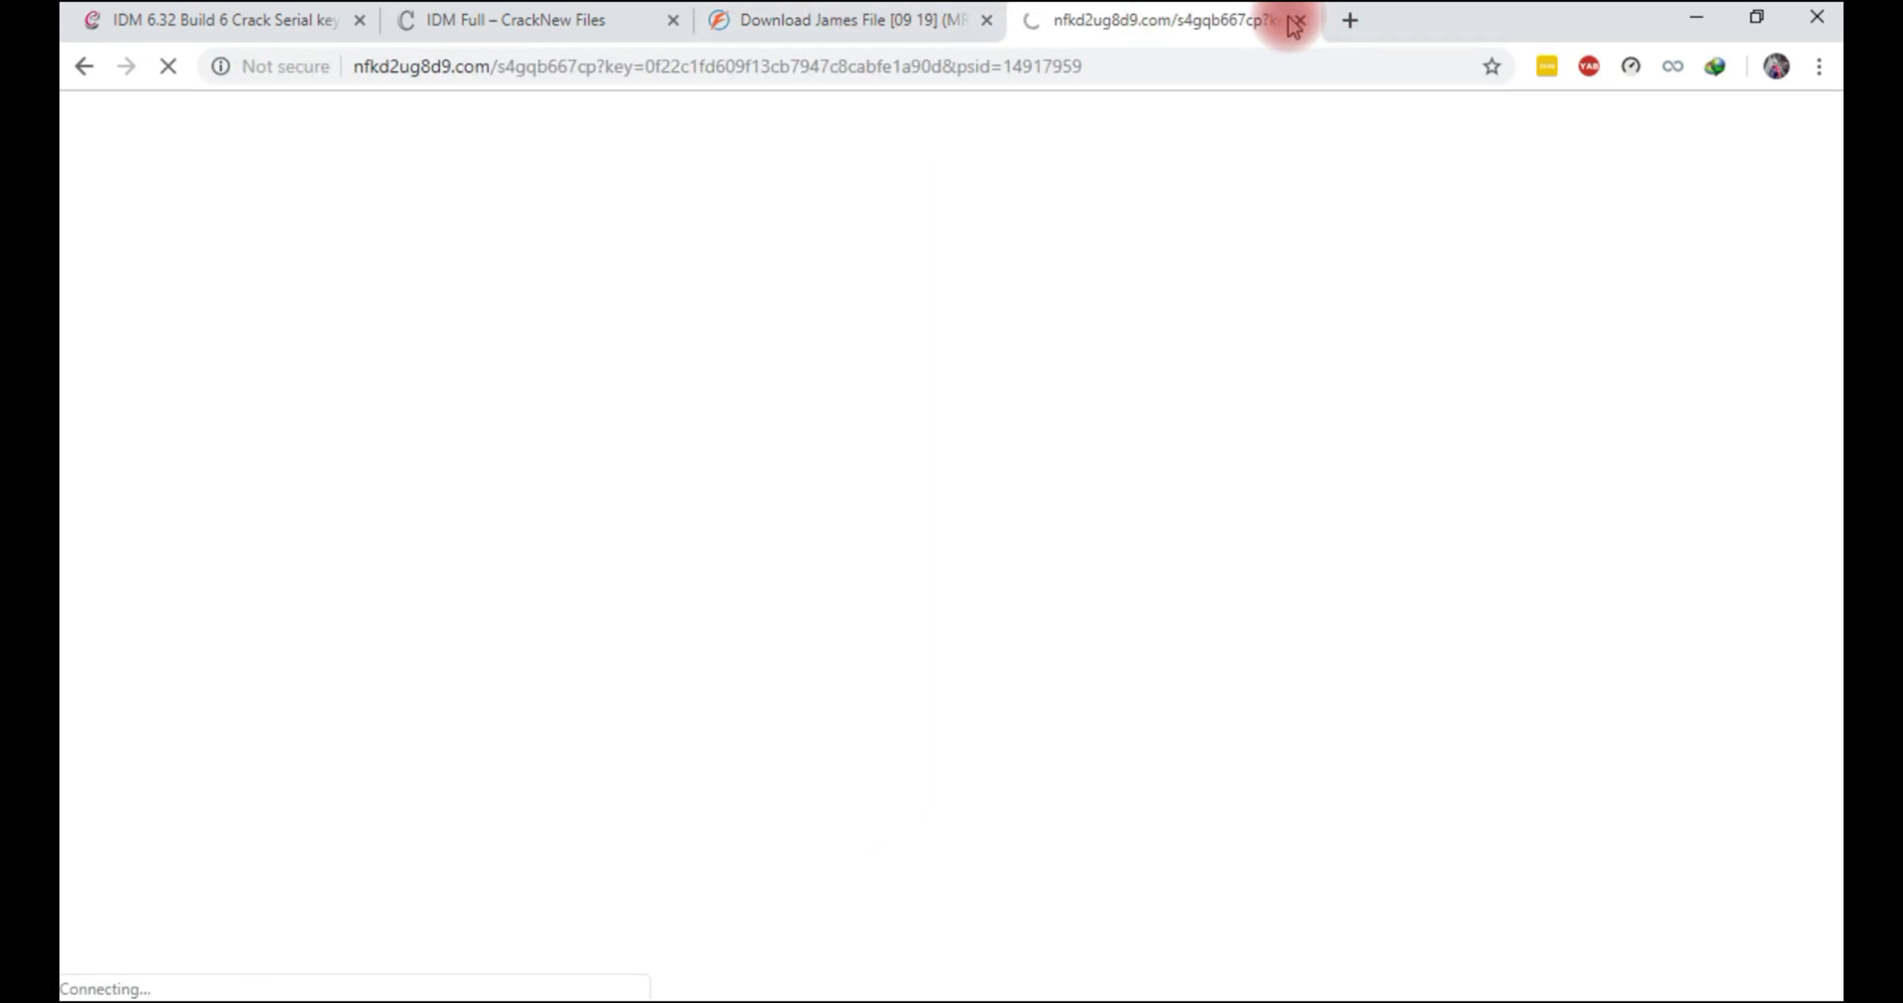
pyautogui.click(1301, 20)
pyautogui.click(926, 869)
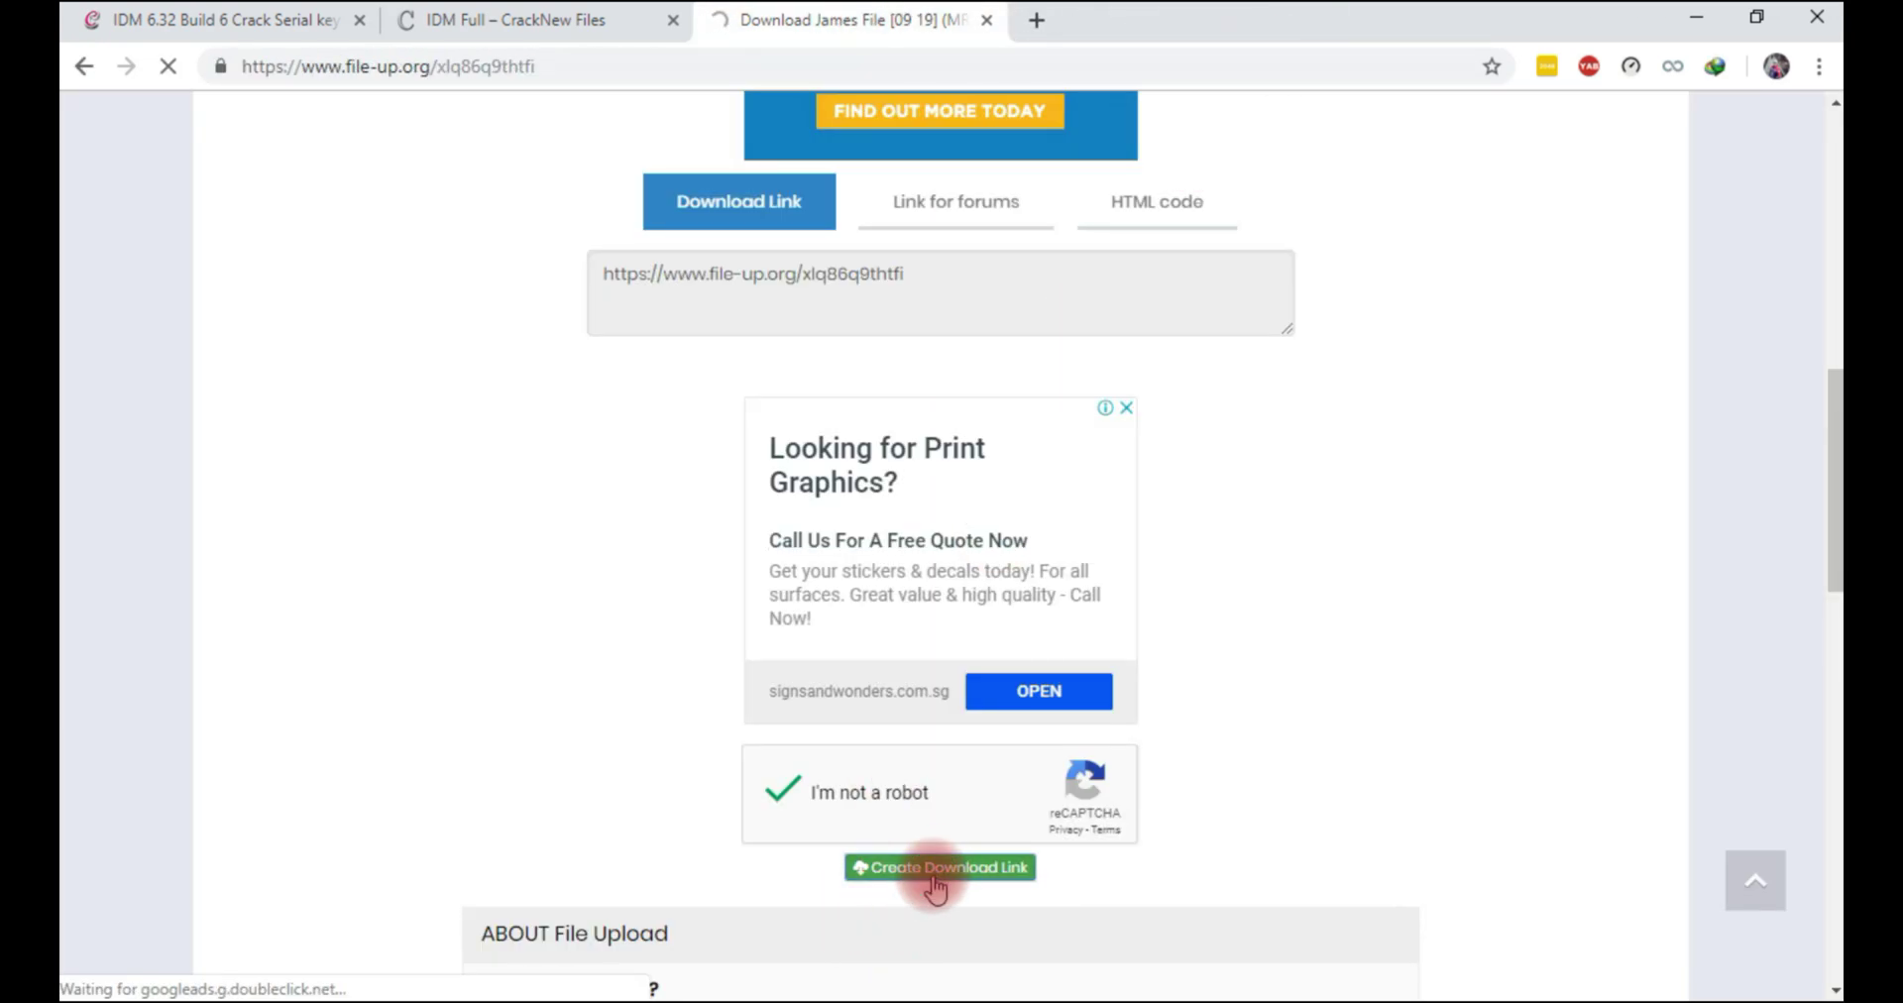
pyautogui.scroll(-5, 1096, 616)
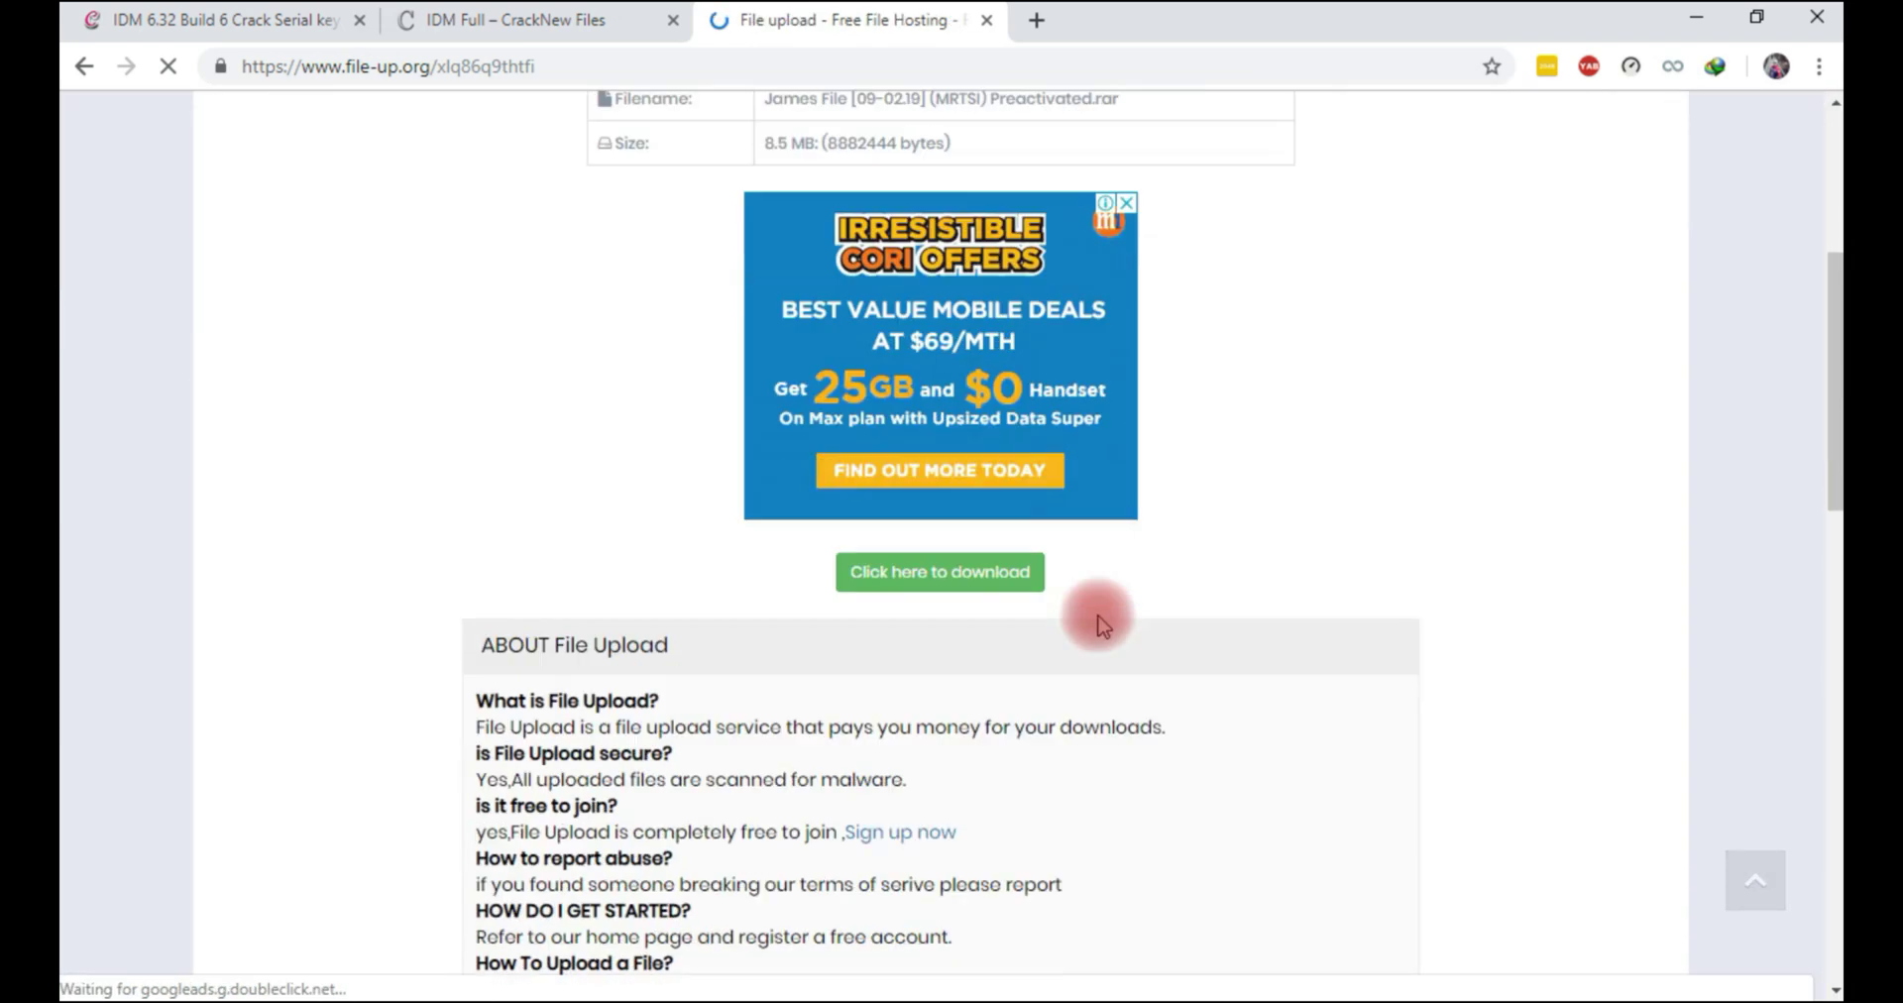
# Download James File [09-02.19] (MRTSI) Preactivated.rar to the Desktop and close the browser once it has finished
pyautogui.click(946, 555)
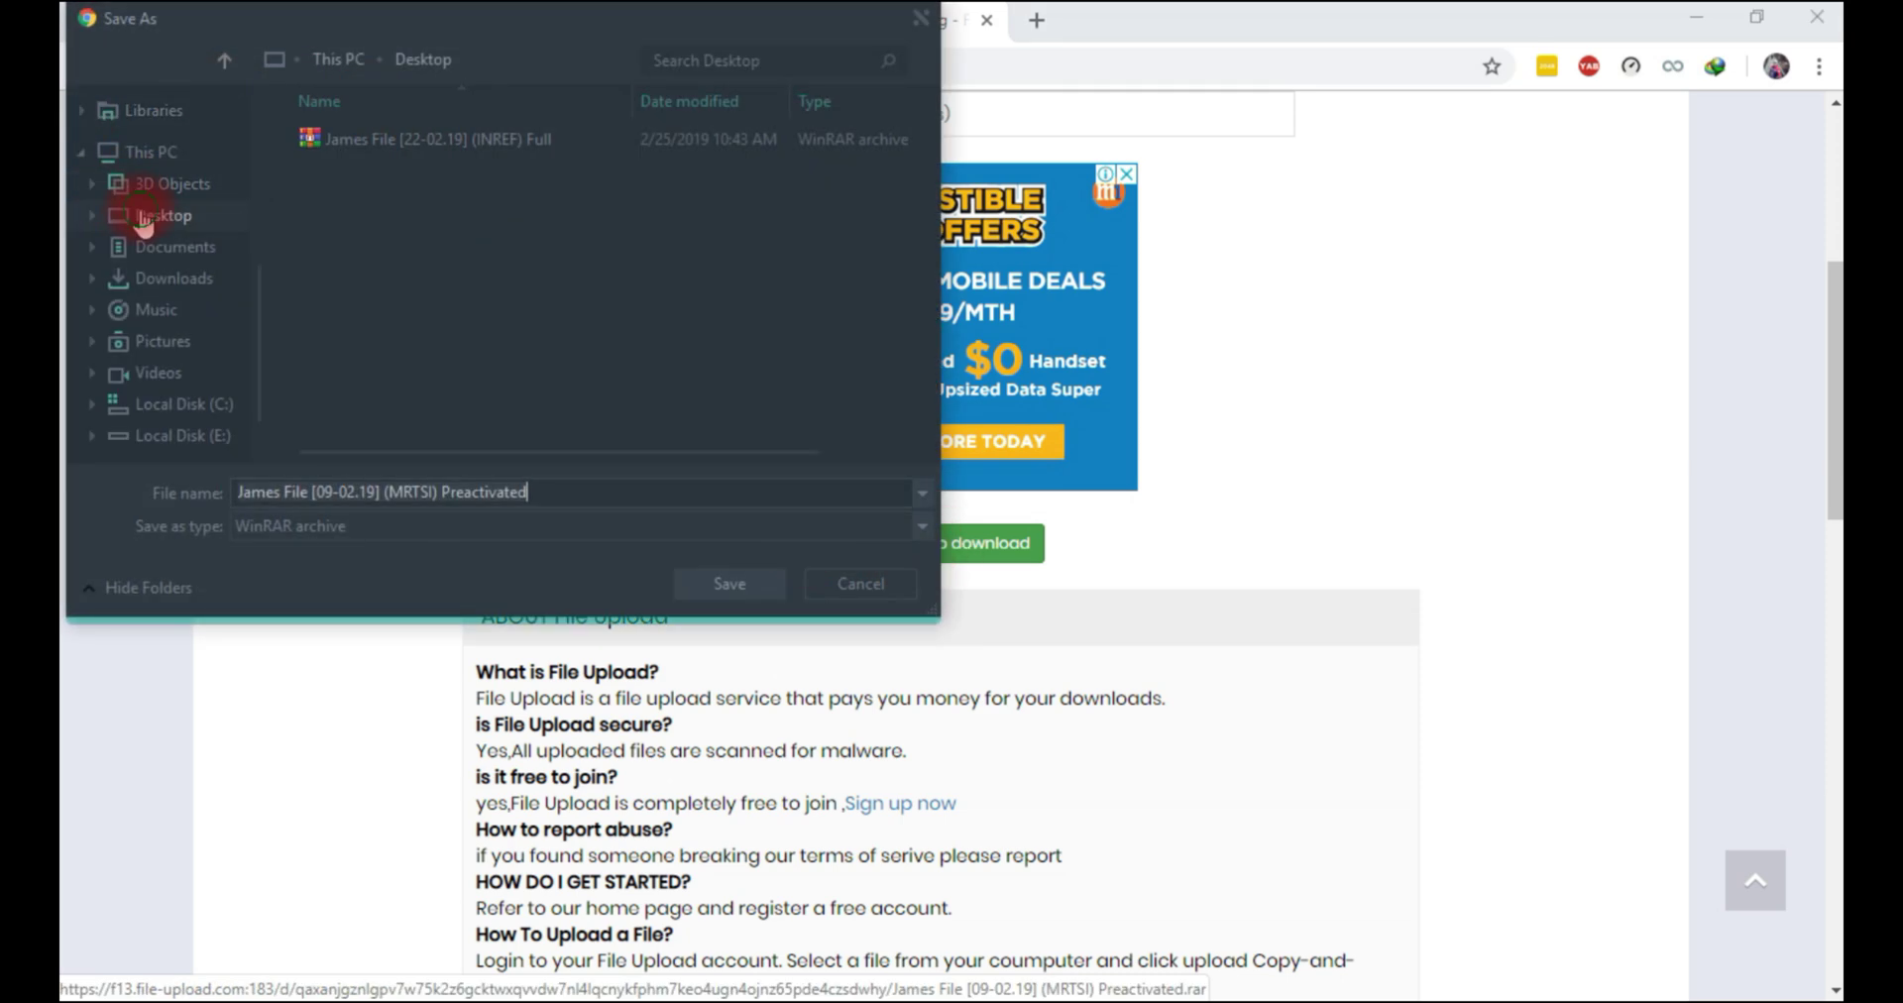
pyautogui.click(735, 595)
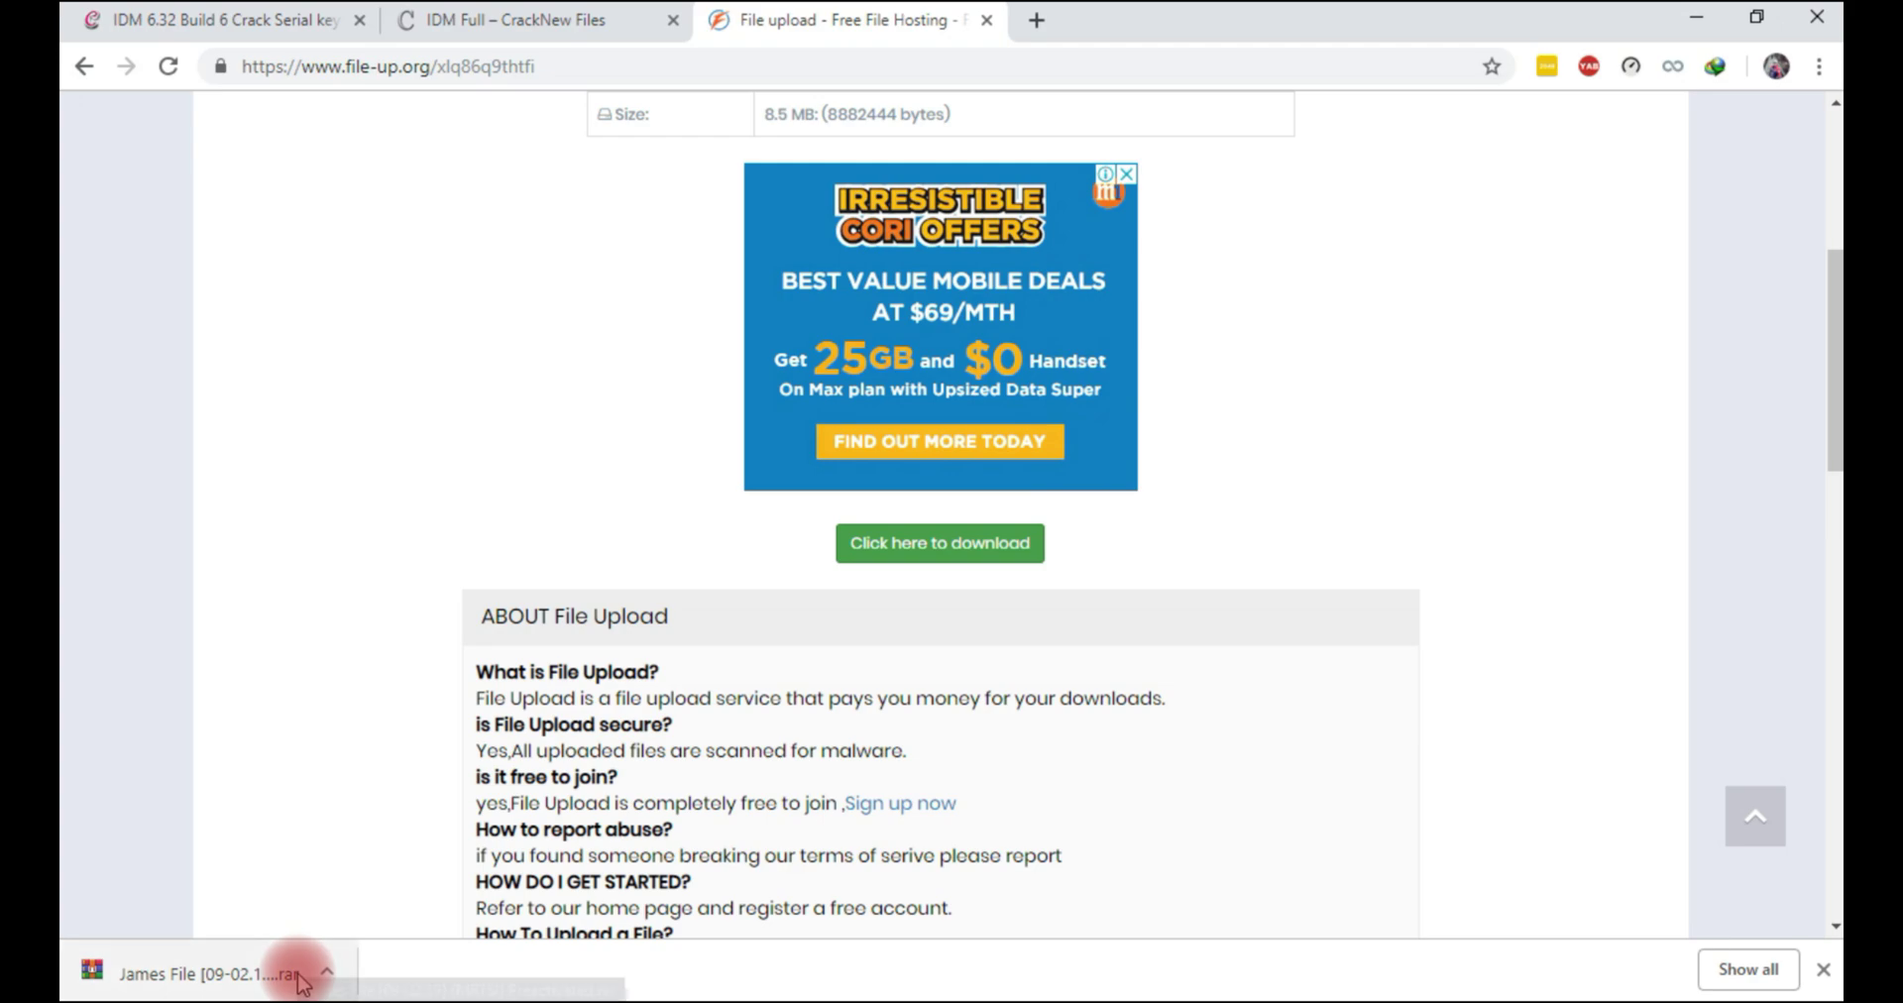
pyautogui.click(1822, 20)
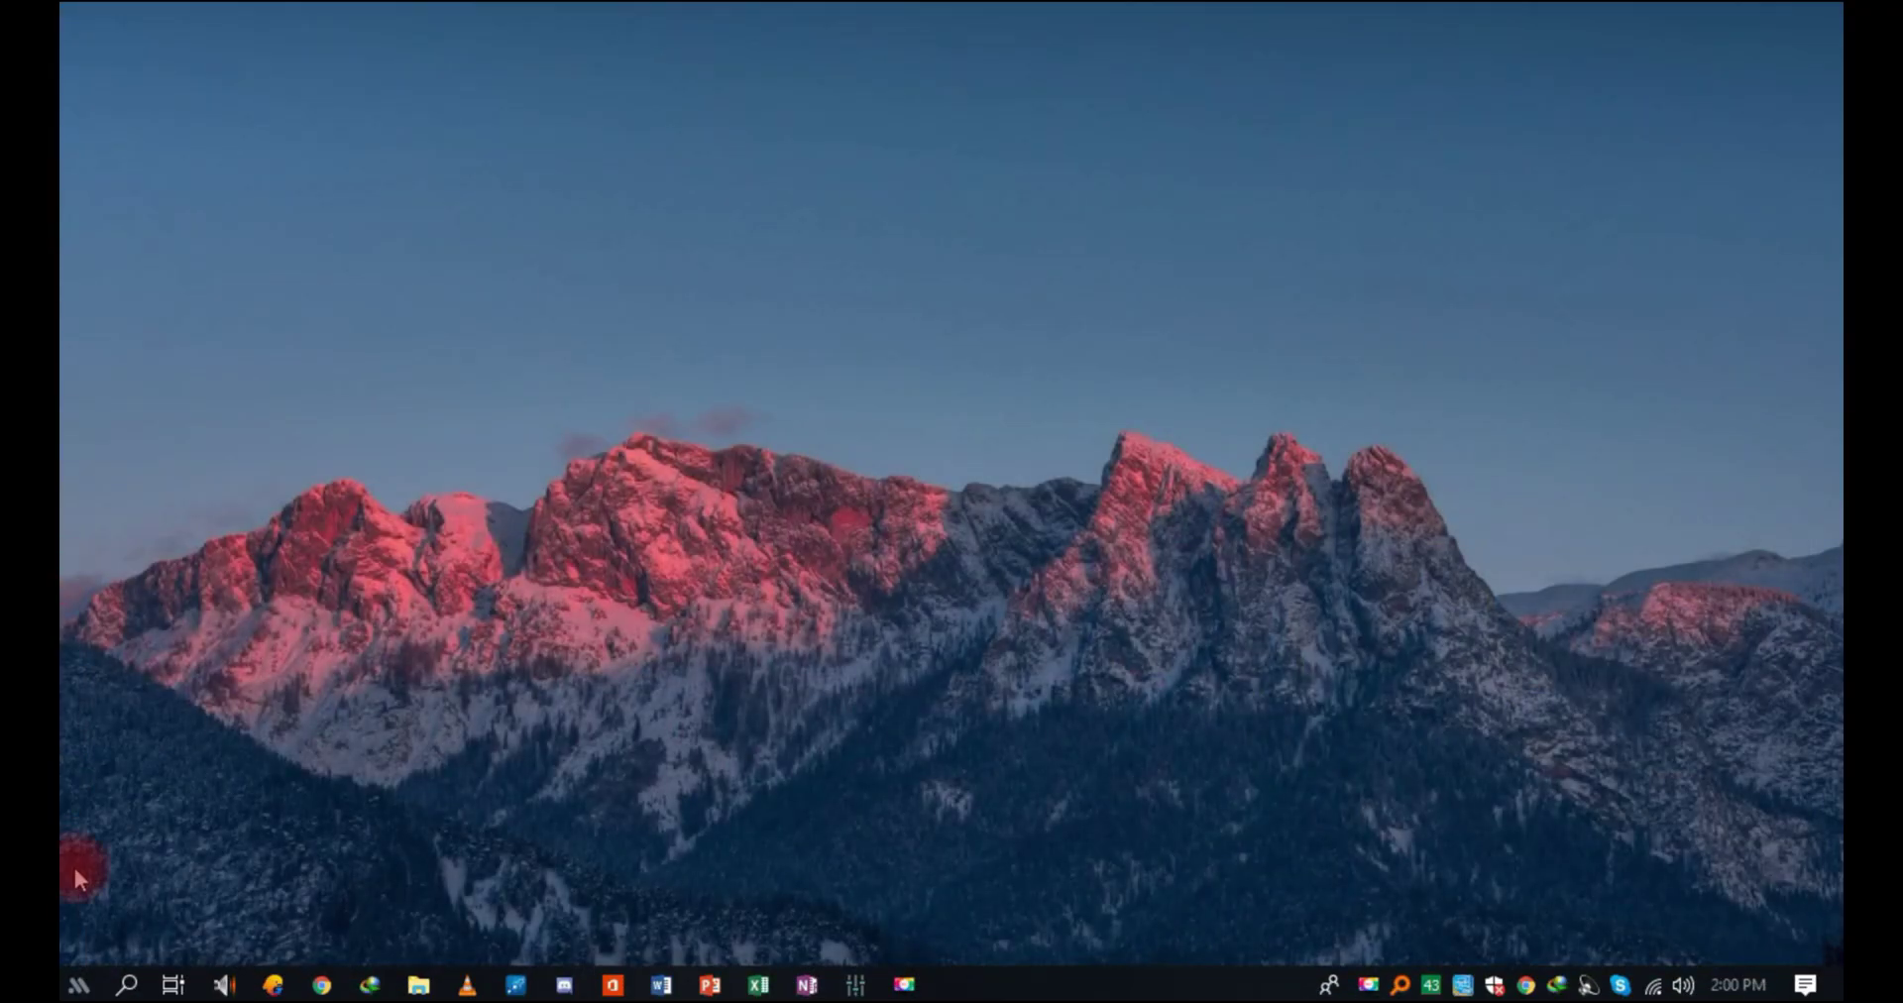
# Show the desktop icons
pyautogui.rightClick(288, 139)
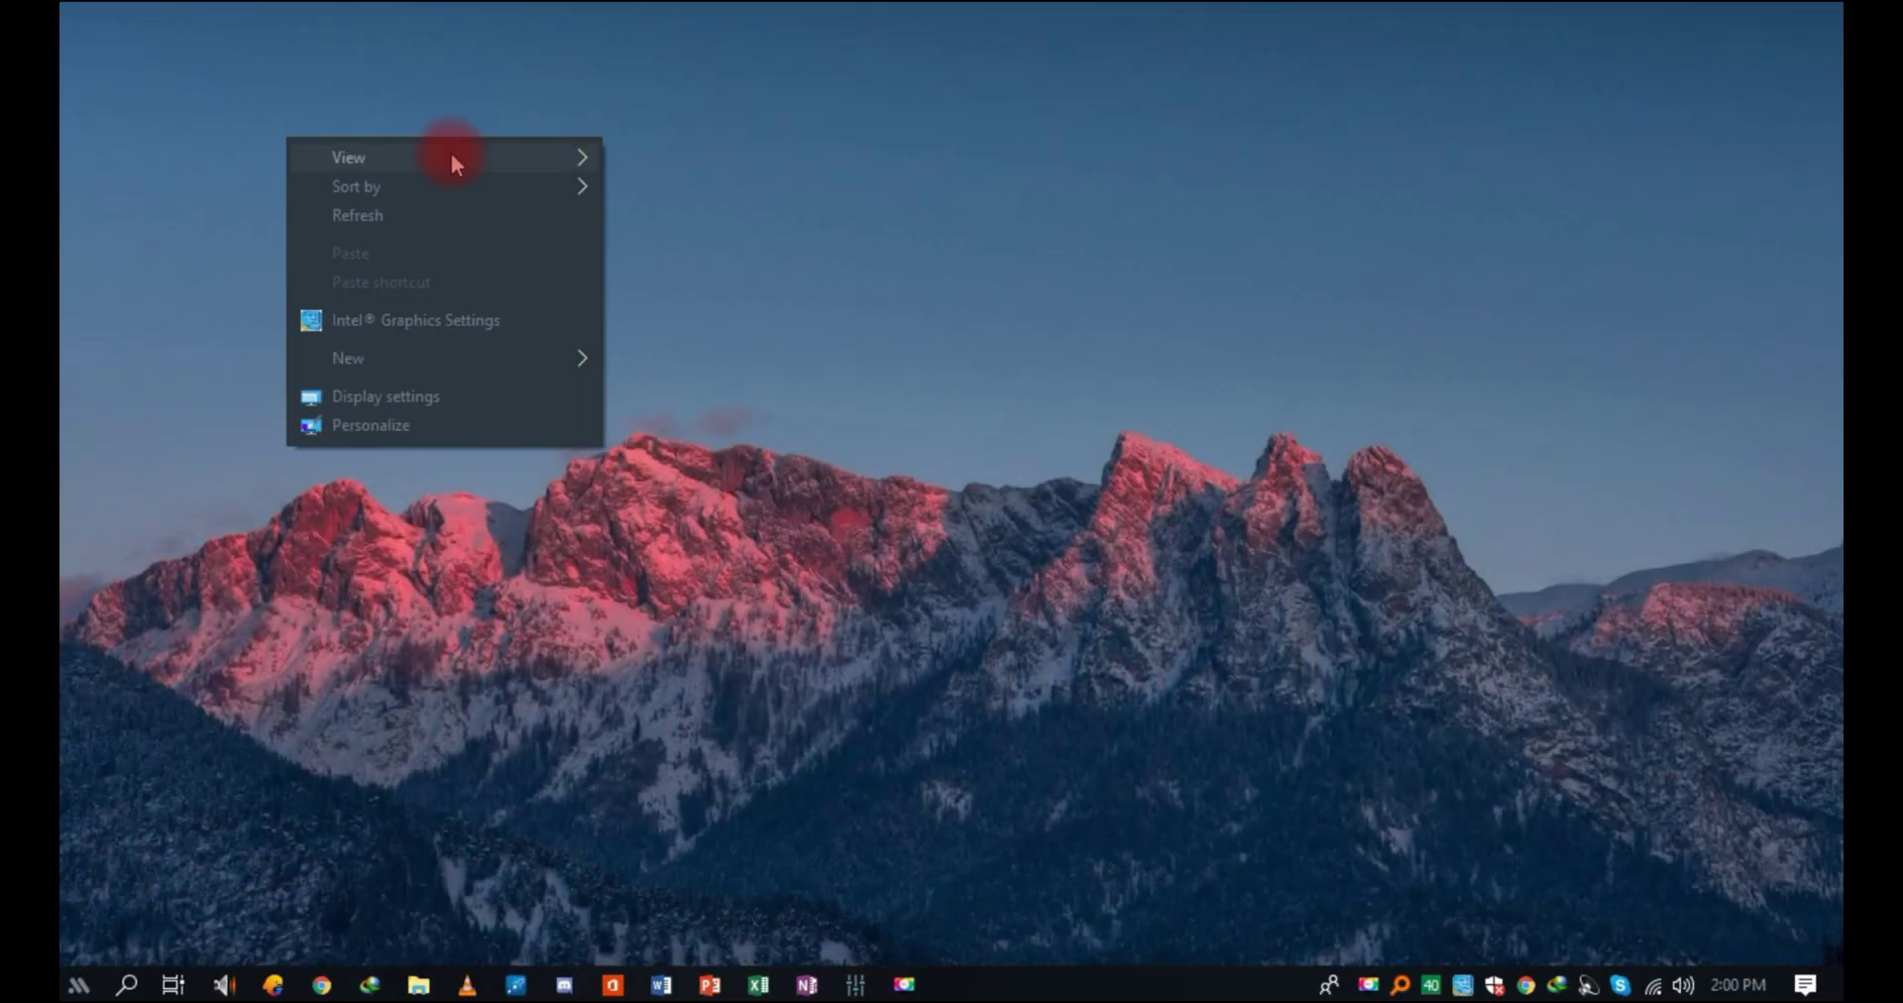
pyautogui.moveTo(375, 161)
pyautogui.click(785, 323)
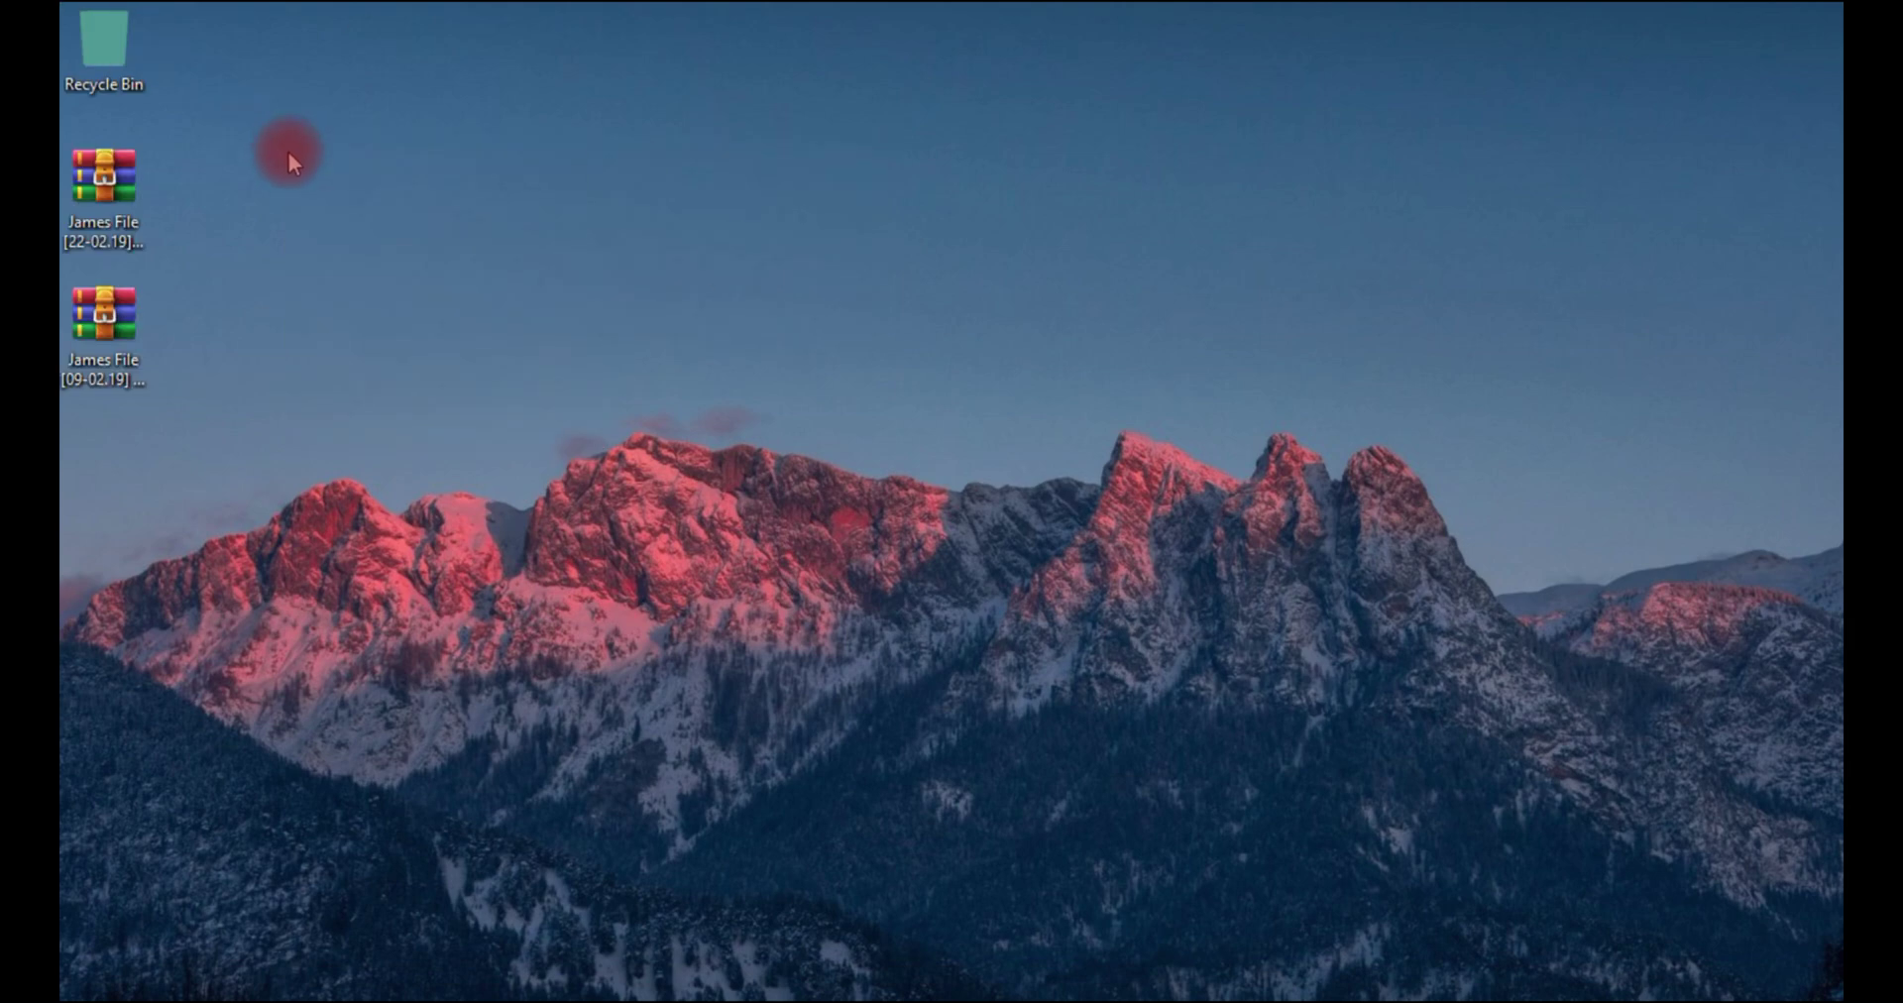
# Move the James File [09-02.19] archive to the upper middle of the desktop and extract it there
pyautogui.click(104, 318)
pyautogui.moveTo(151, 307); pyautogui.dragTo(989, 220)
pyautogui.rightClick(988, 219)
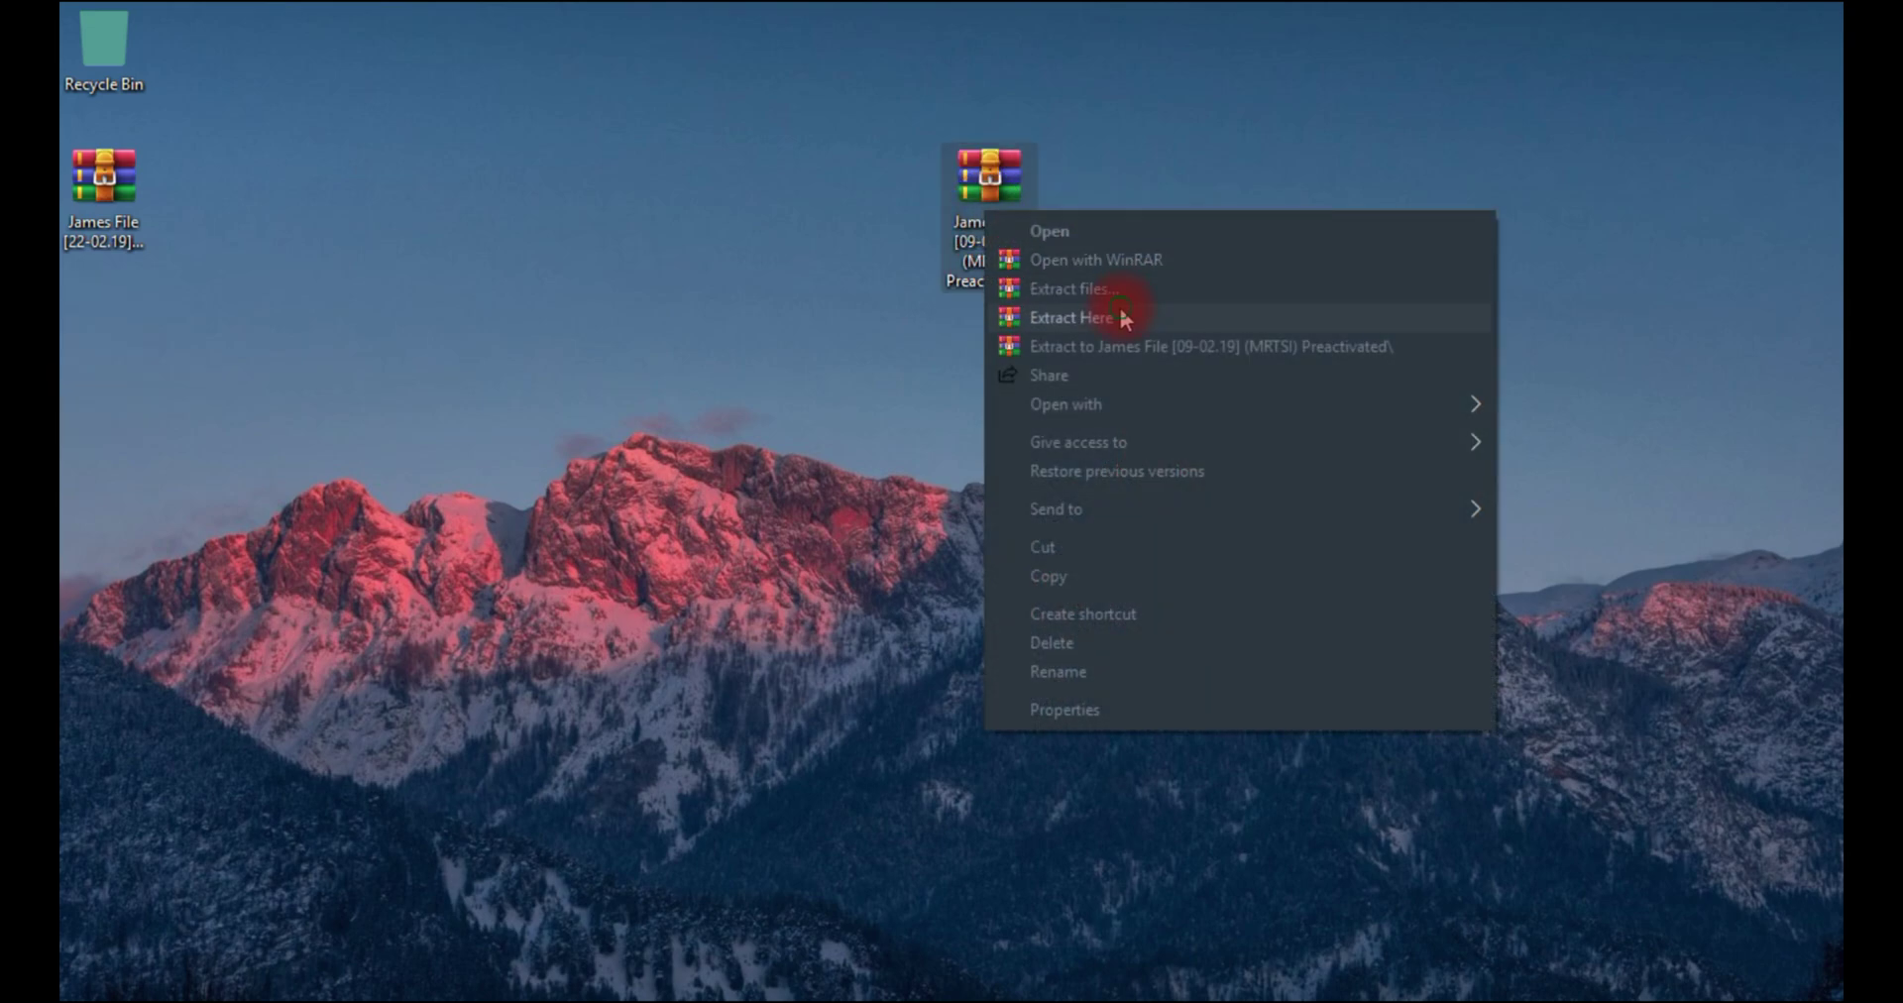
pyautogui.click(1120, 317)
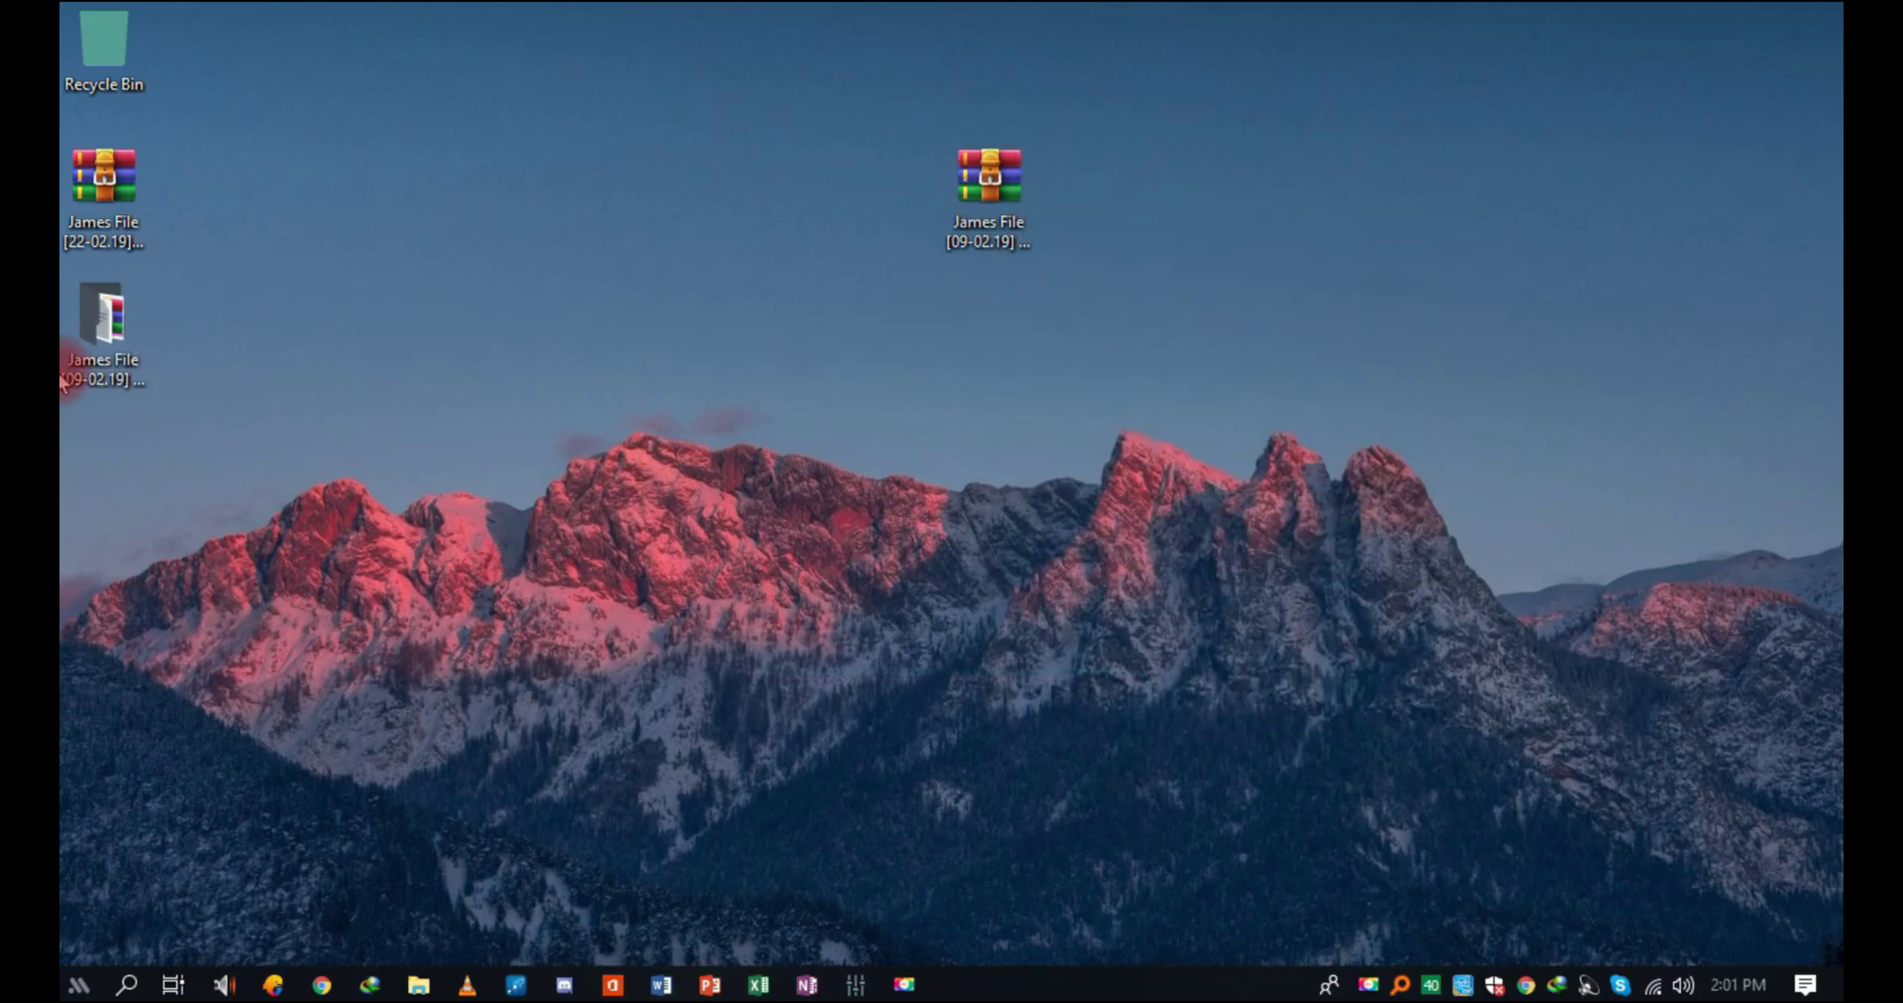
# Open the extracted James File [09-02.19] folder and copy the archive password from its ^Pass-word text file
pyautogui.doubleClick(92, 328)
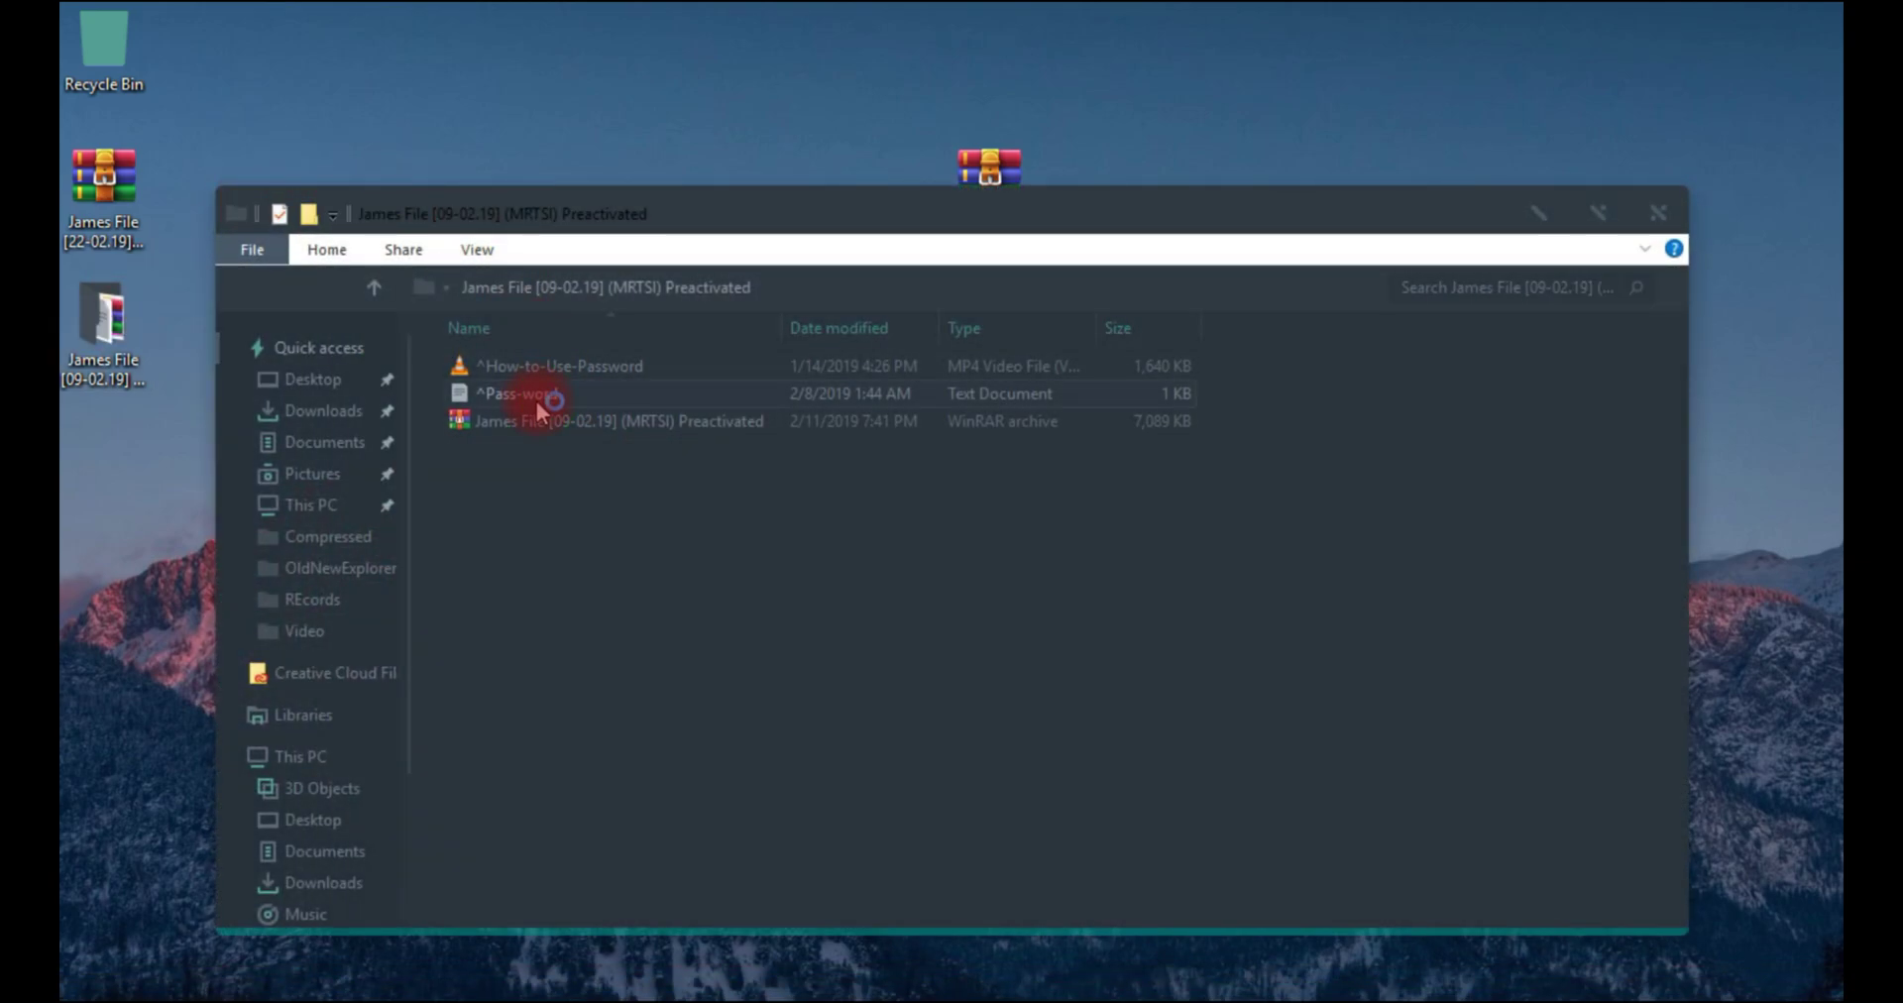
pyautogui.moveTo(643, 208); pyautogui.dragTo(353, 205)
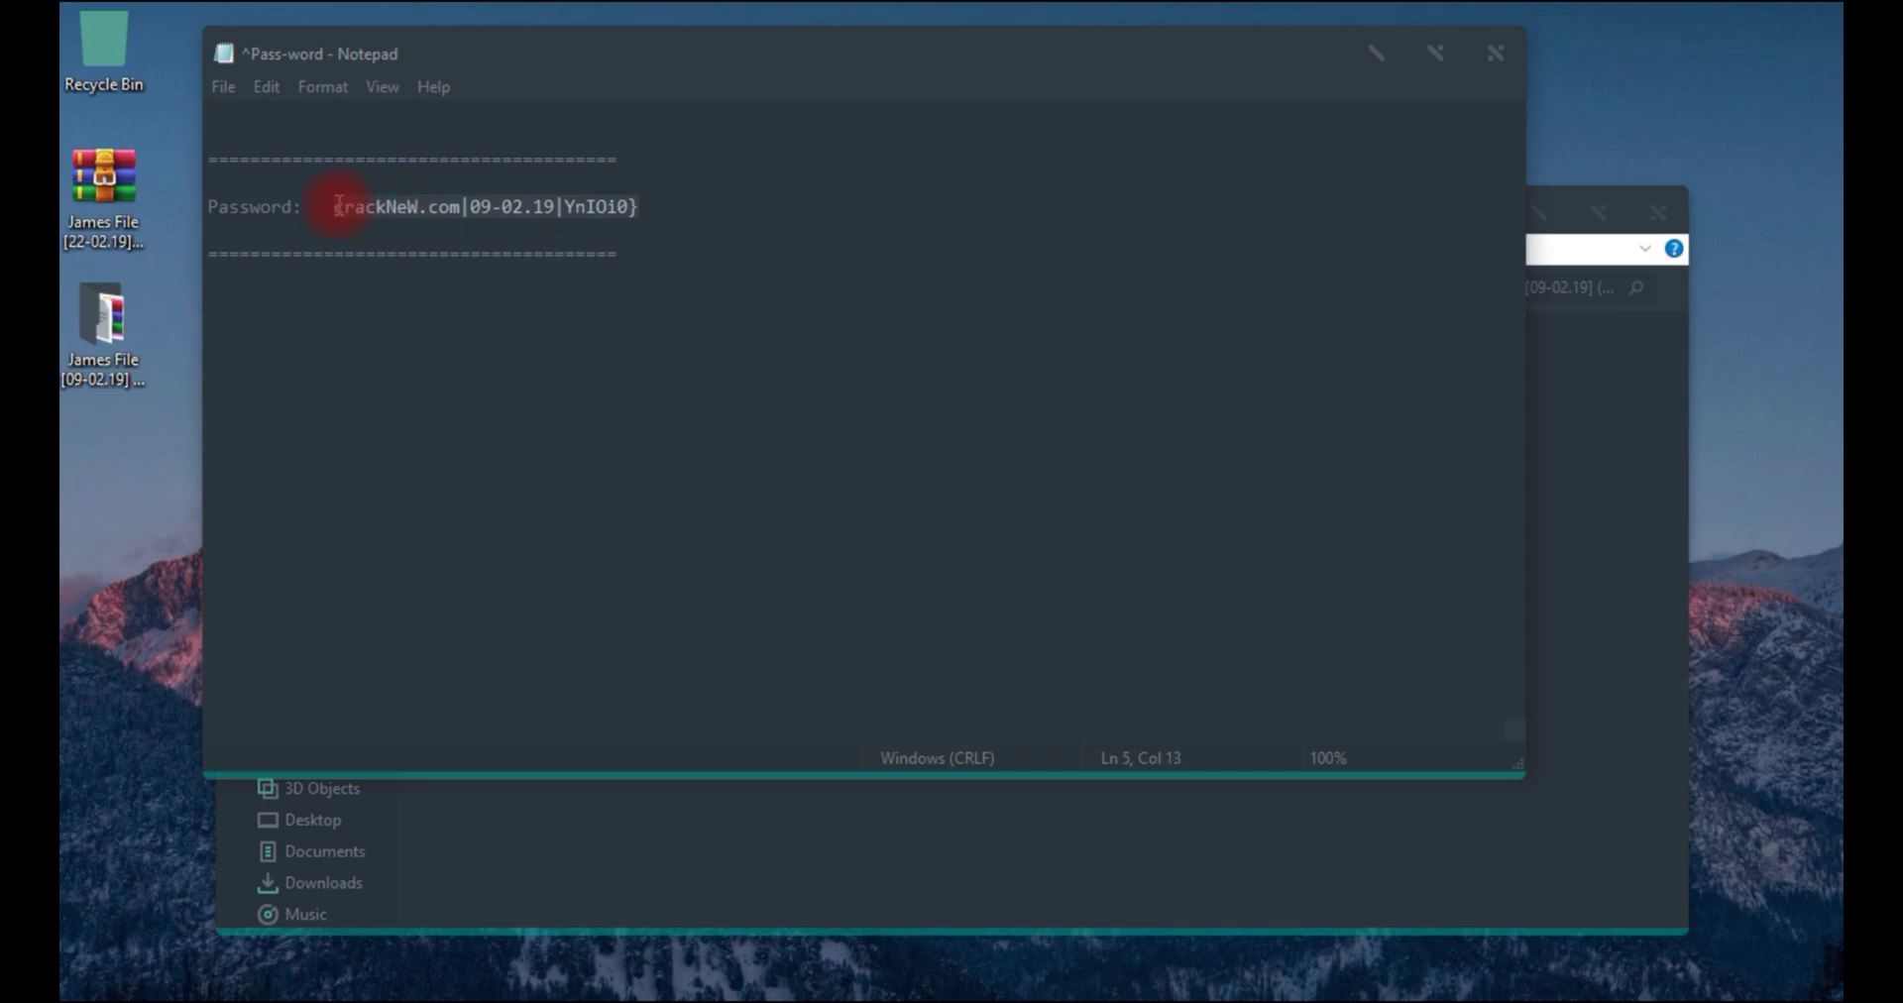
pyautogui.click(1499, 55)
# Open the encrypted archive inside the extracted folder and paste the archive password to unlock it
pyautogui.click(649, 423)
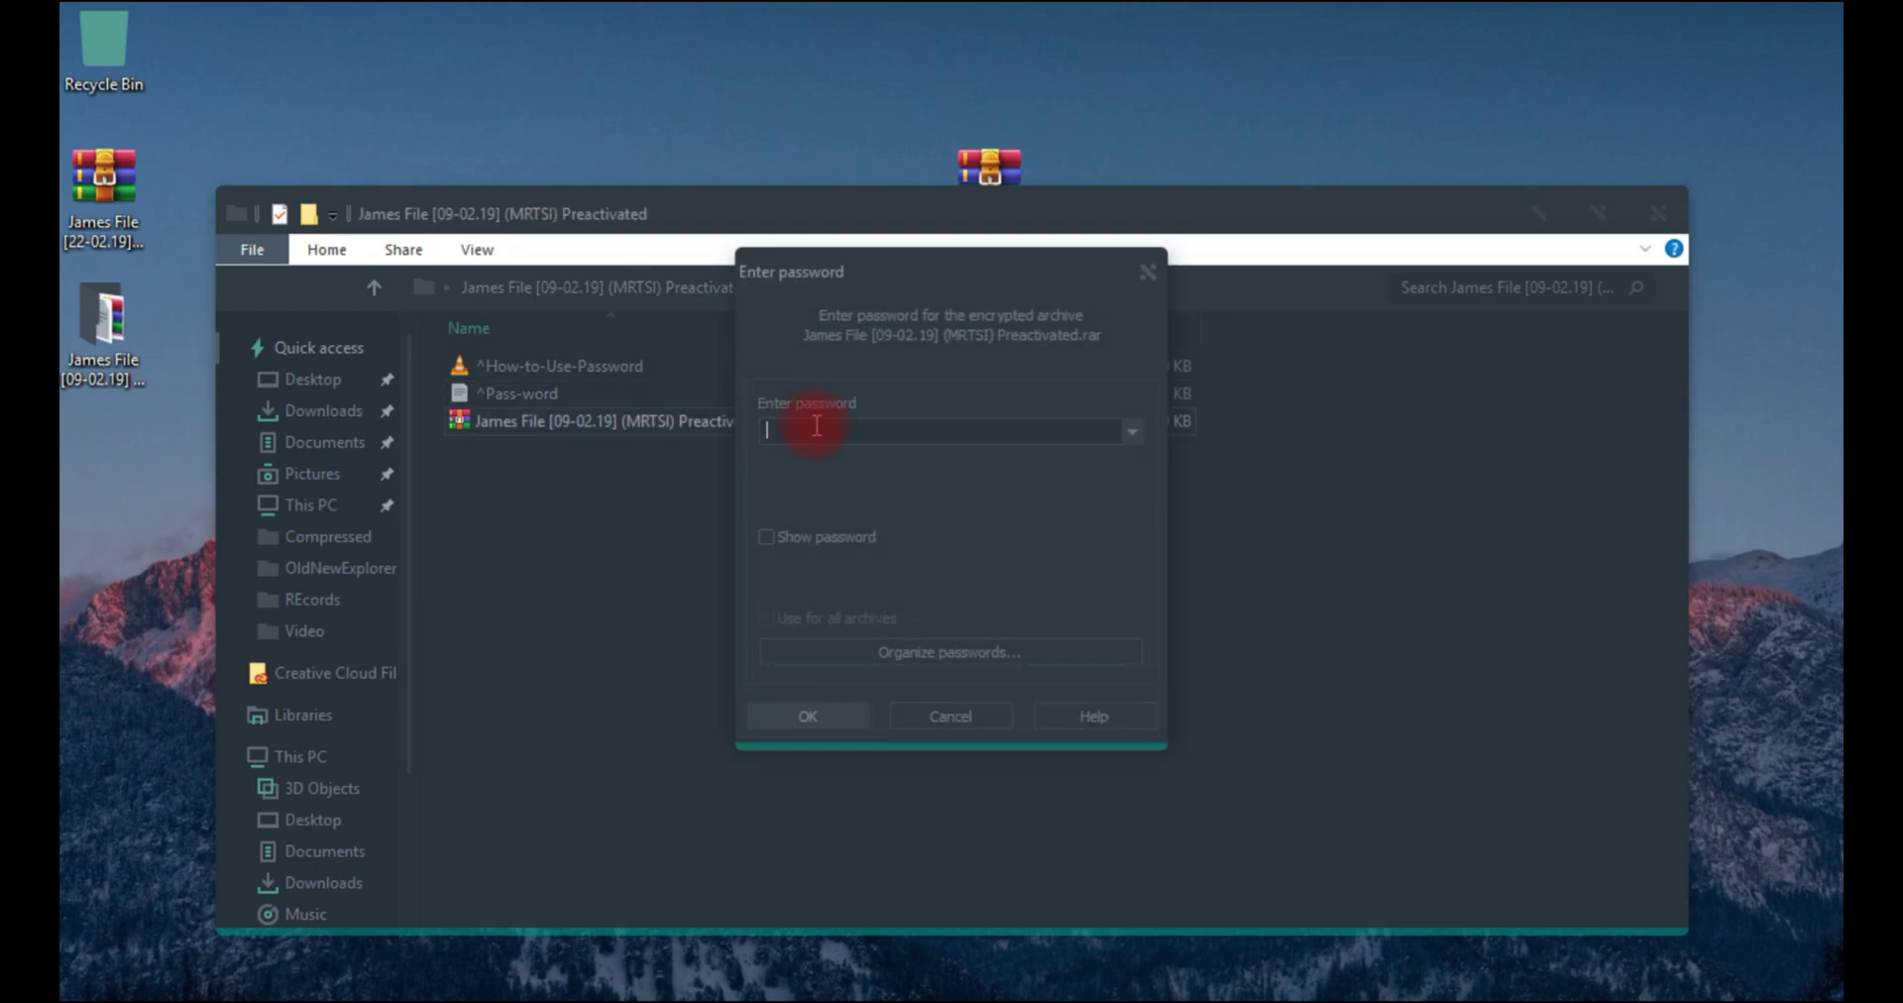
pyautogui.hotkey('ctrl', 'v')
pyautogui.click(829, 710)
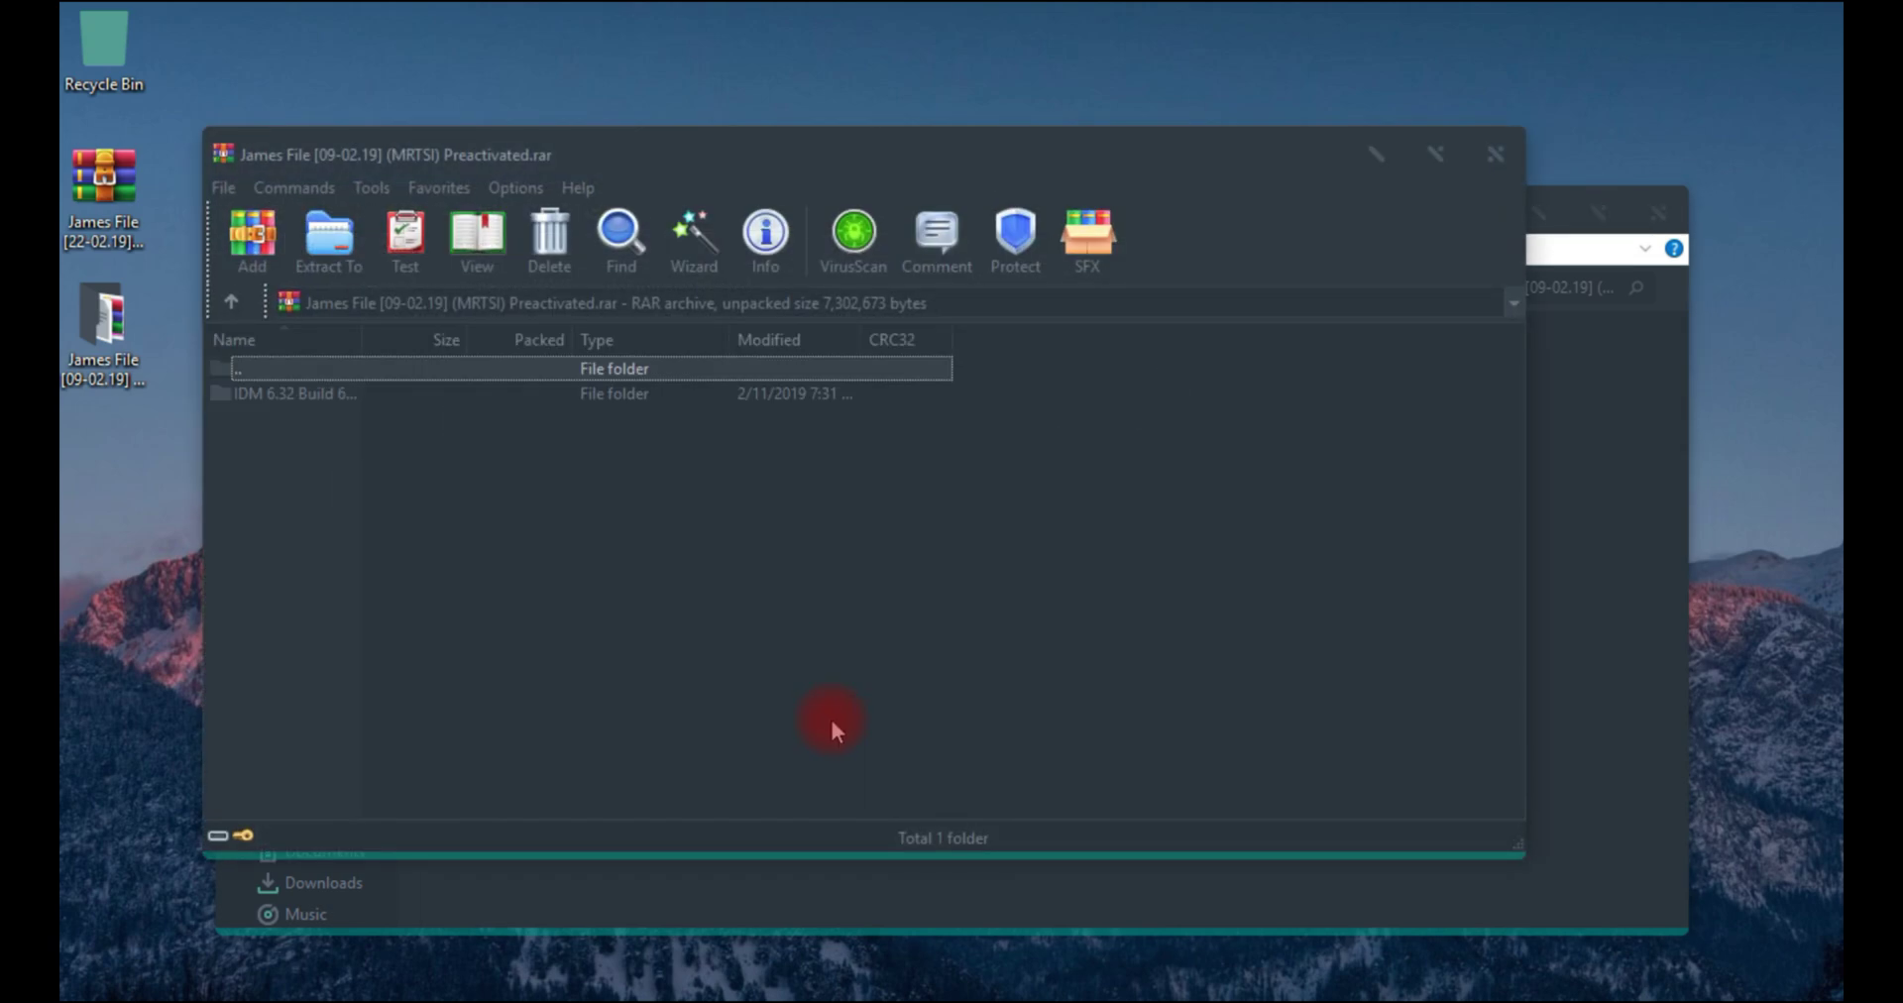
# Run IDM 6.32 Build 6 Preactivated.exe from the archive's folder and accept English as the setup language
pyautogui.doubleClick(281, 391)
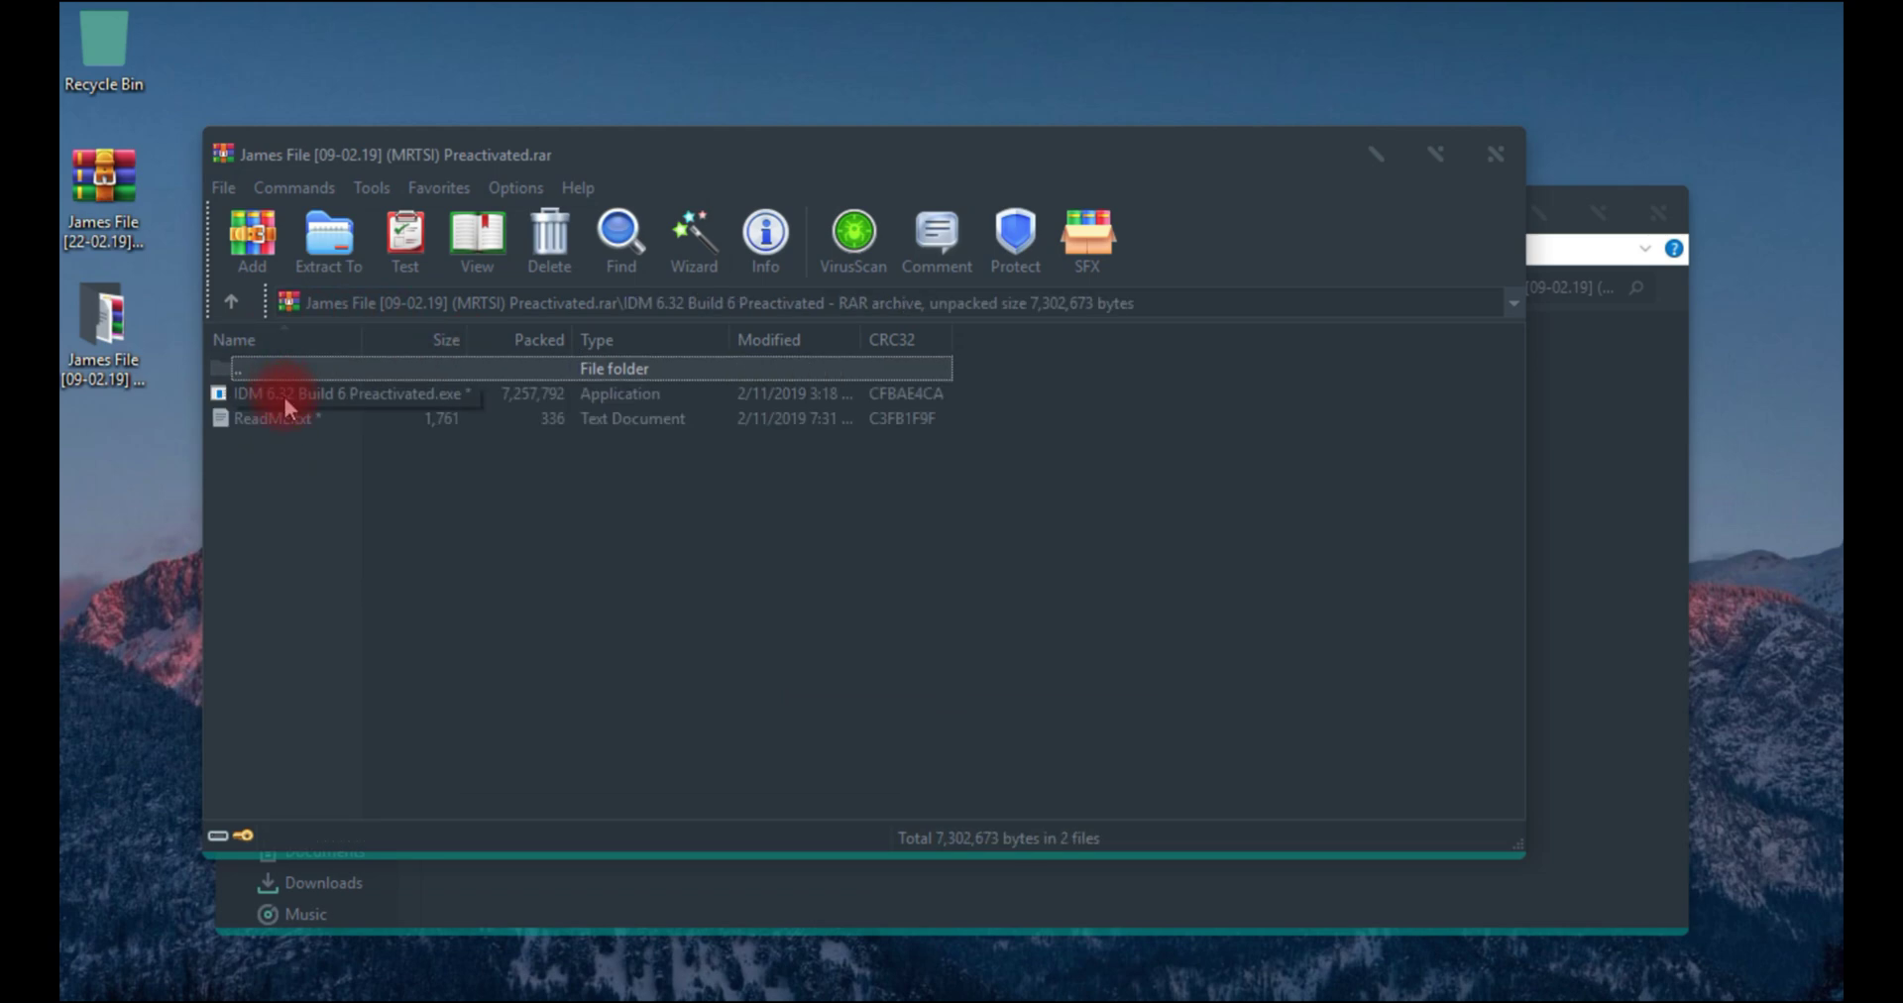
pyautogui.doubleClick(308, 392)
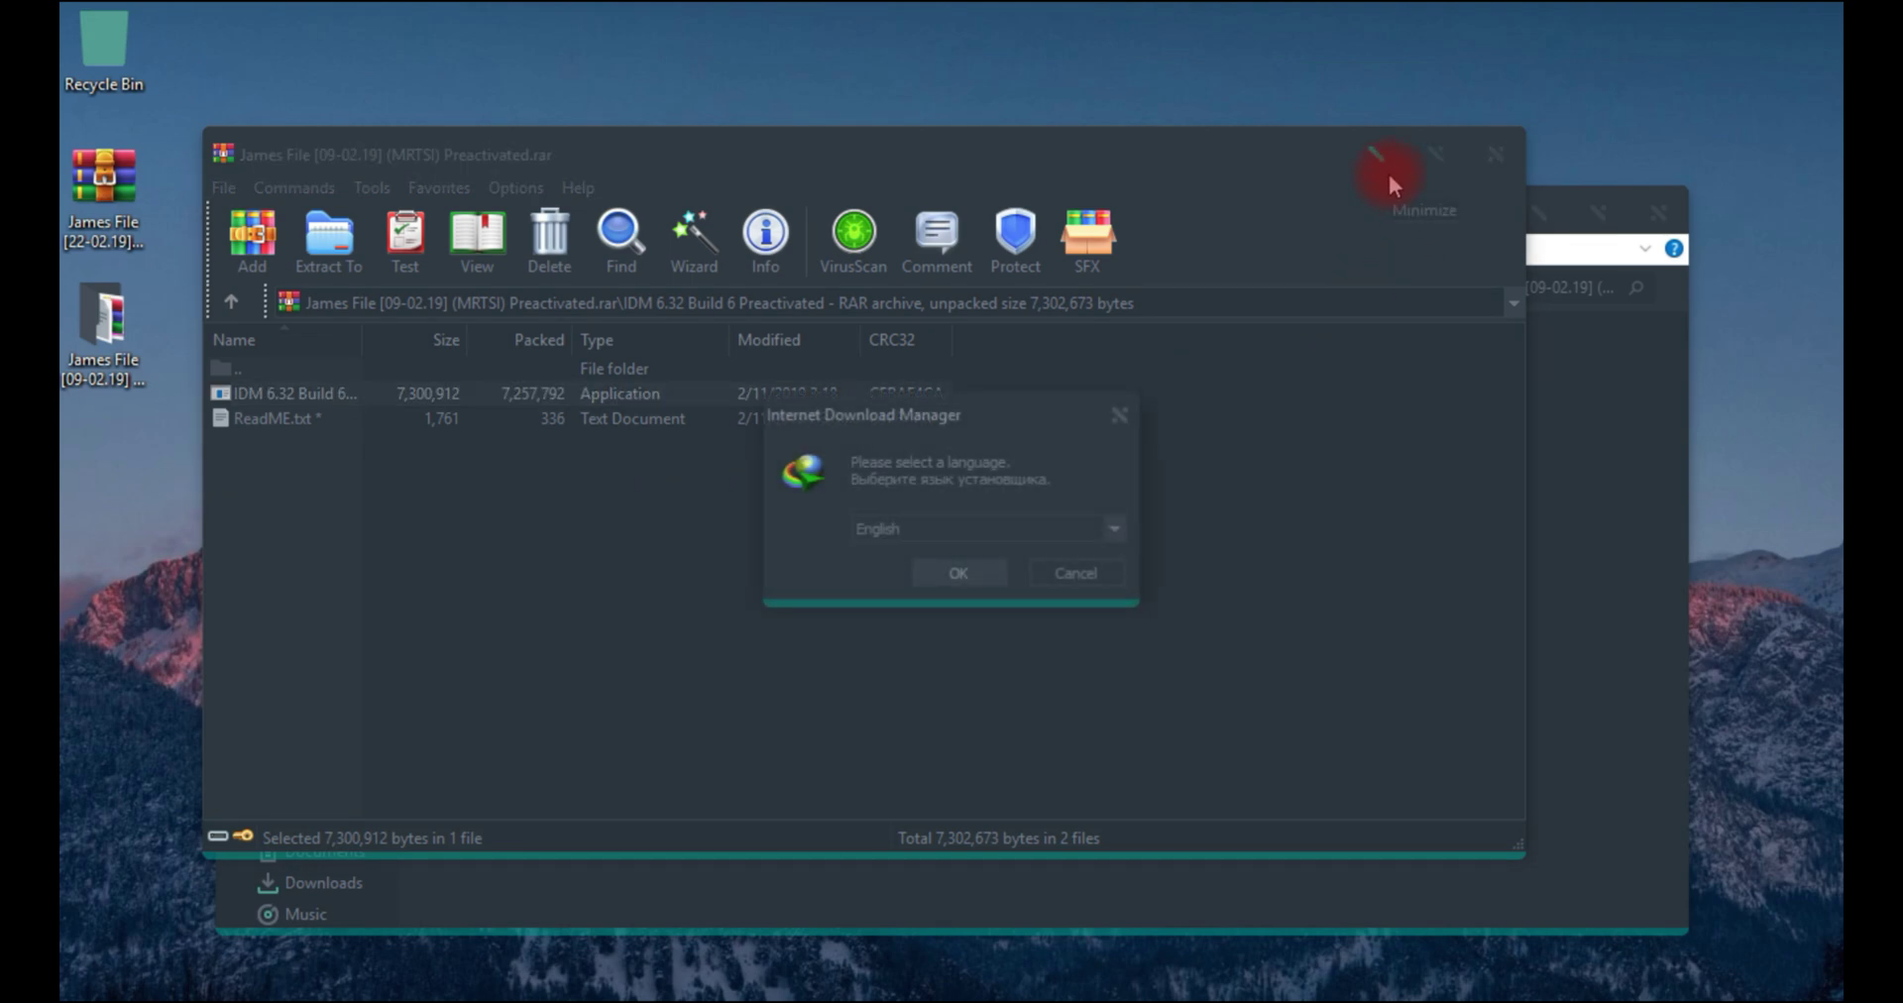
pyautogui.click(955, 580)
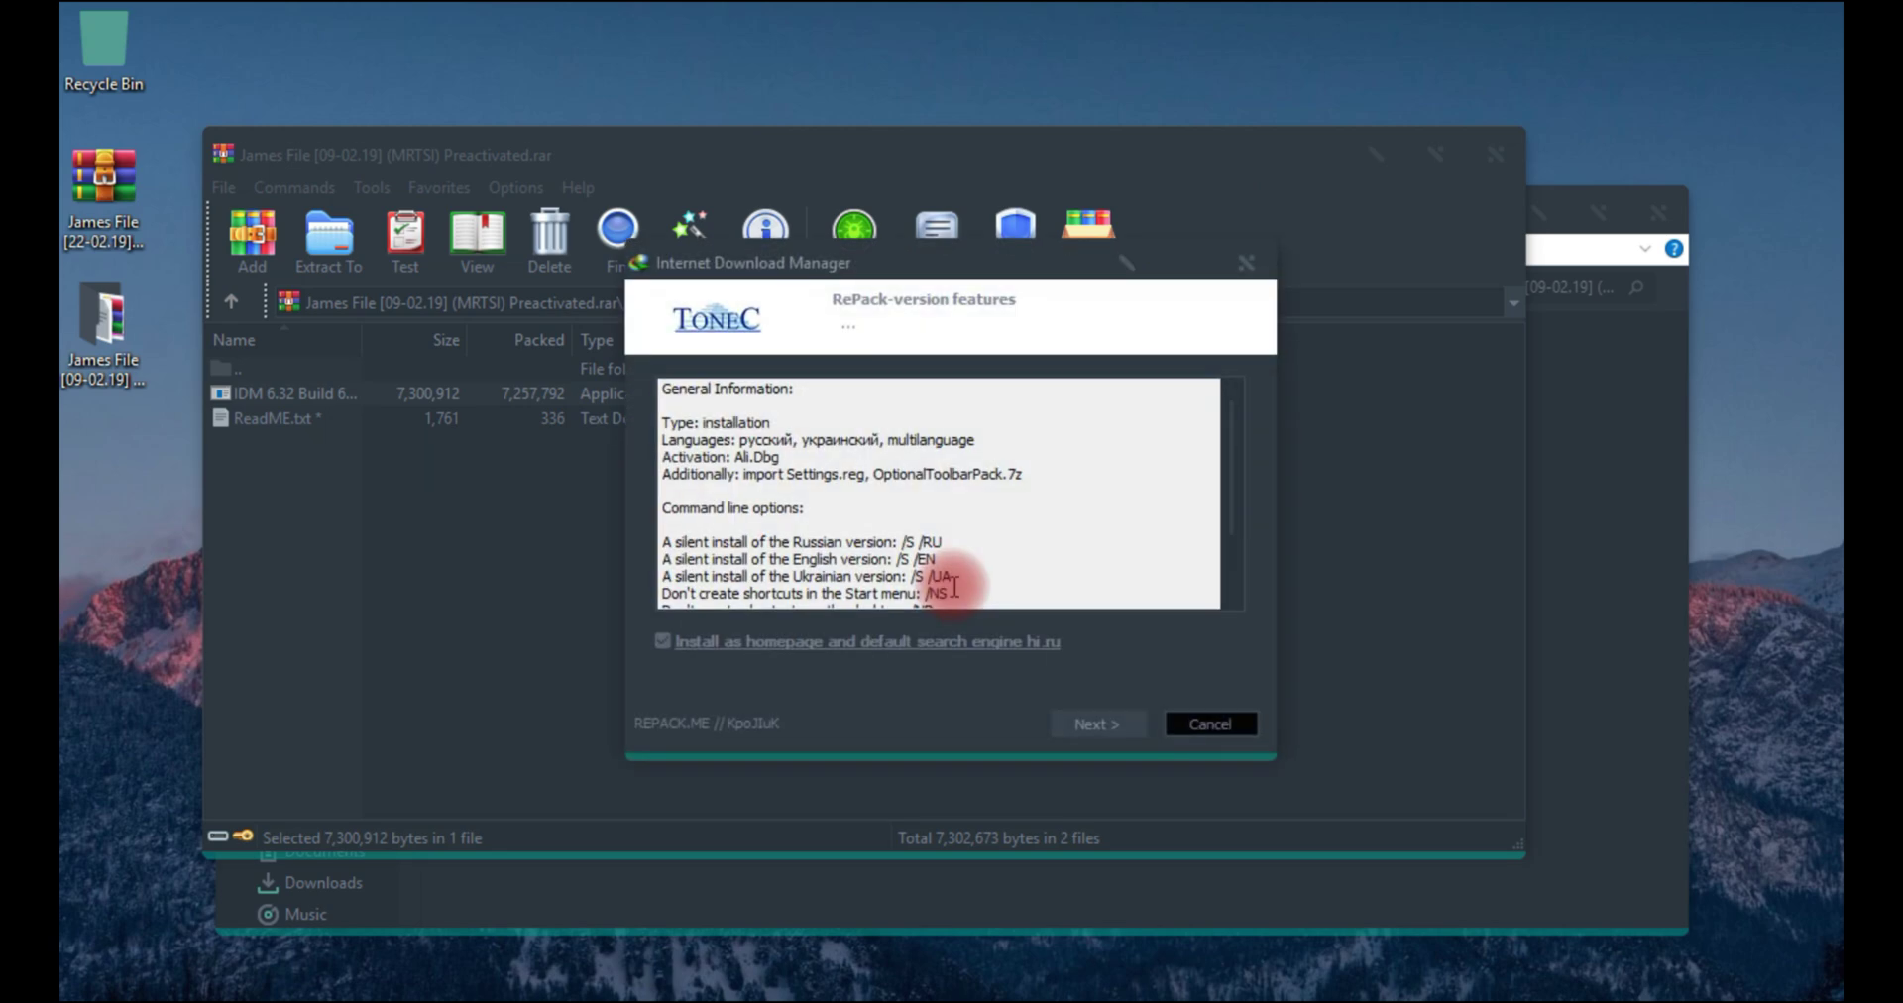
# Install Internet Download Manager with English as the default language, keeping the desktop and Start menu shortcuts, and finish the setup
pyautogui.click(1098, 724)
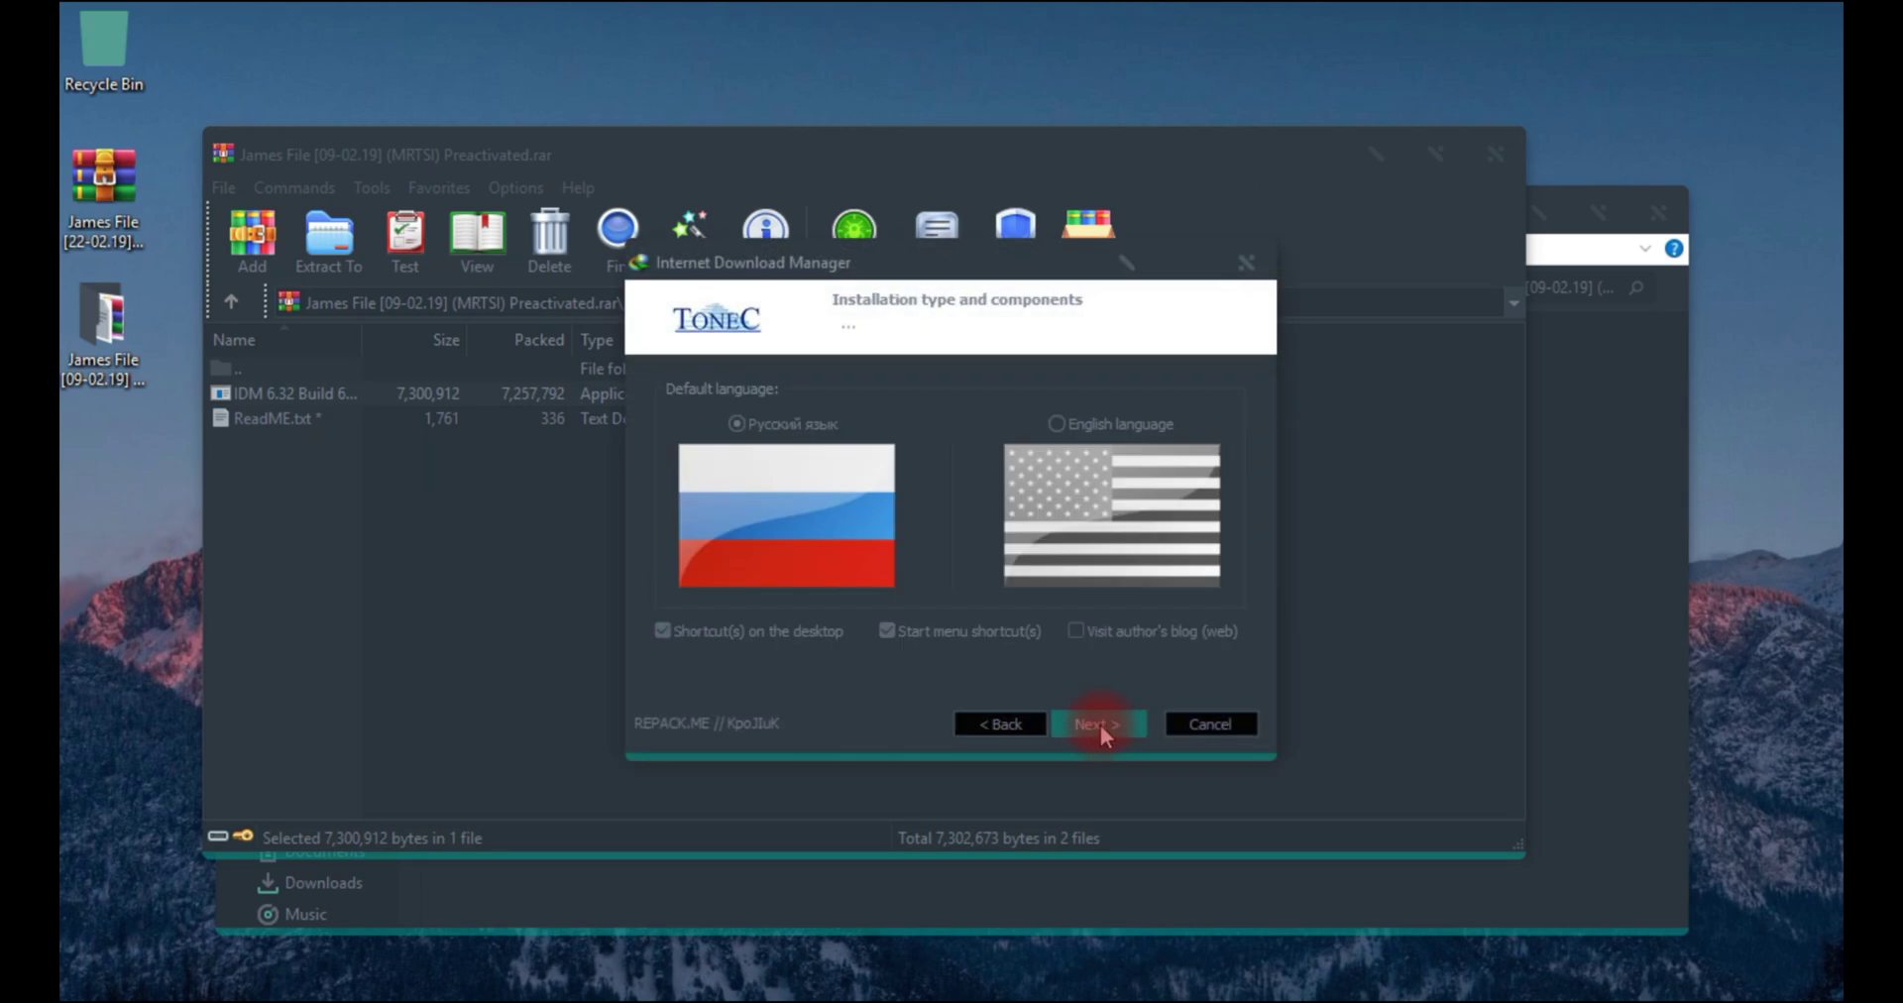
pyautogui.click(1057, 424)
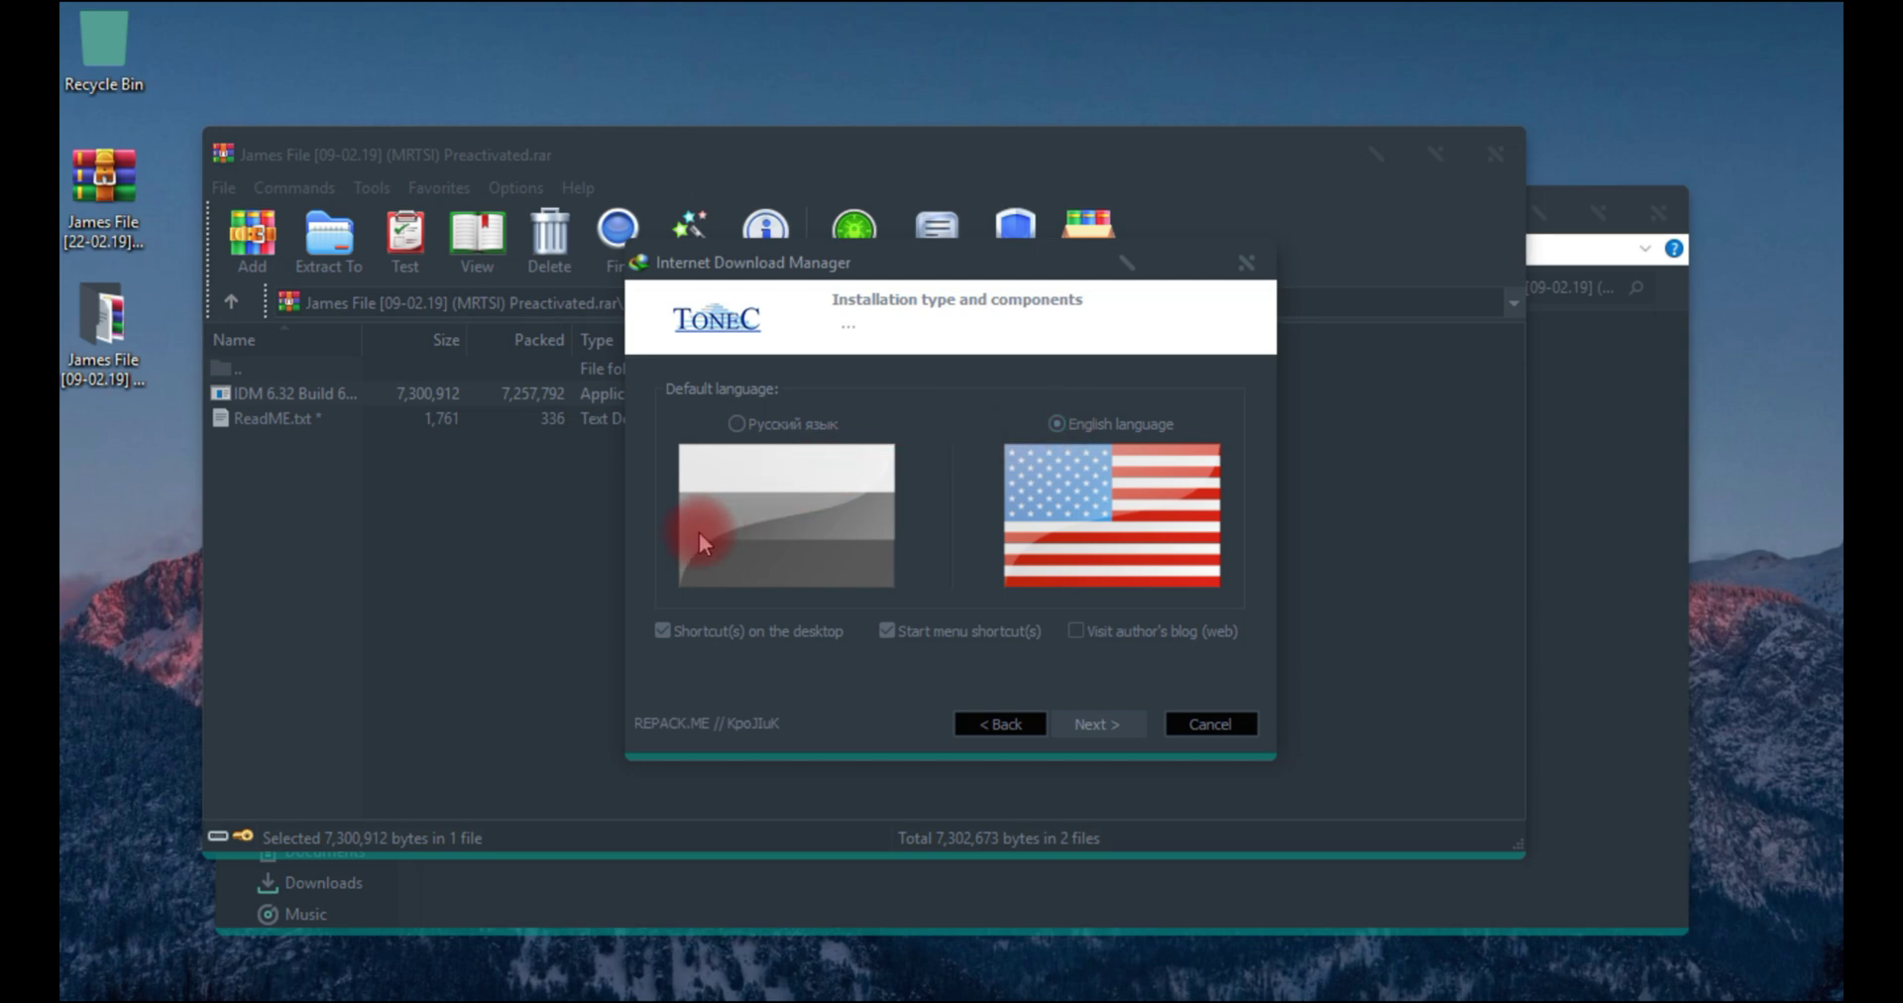
pyautogui.click(1123, 733)
pyautogui.click(1097, 743)
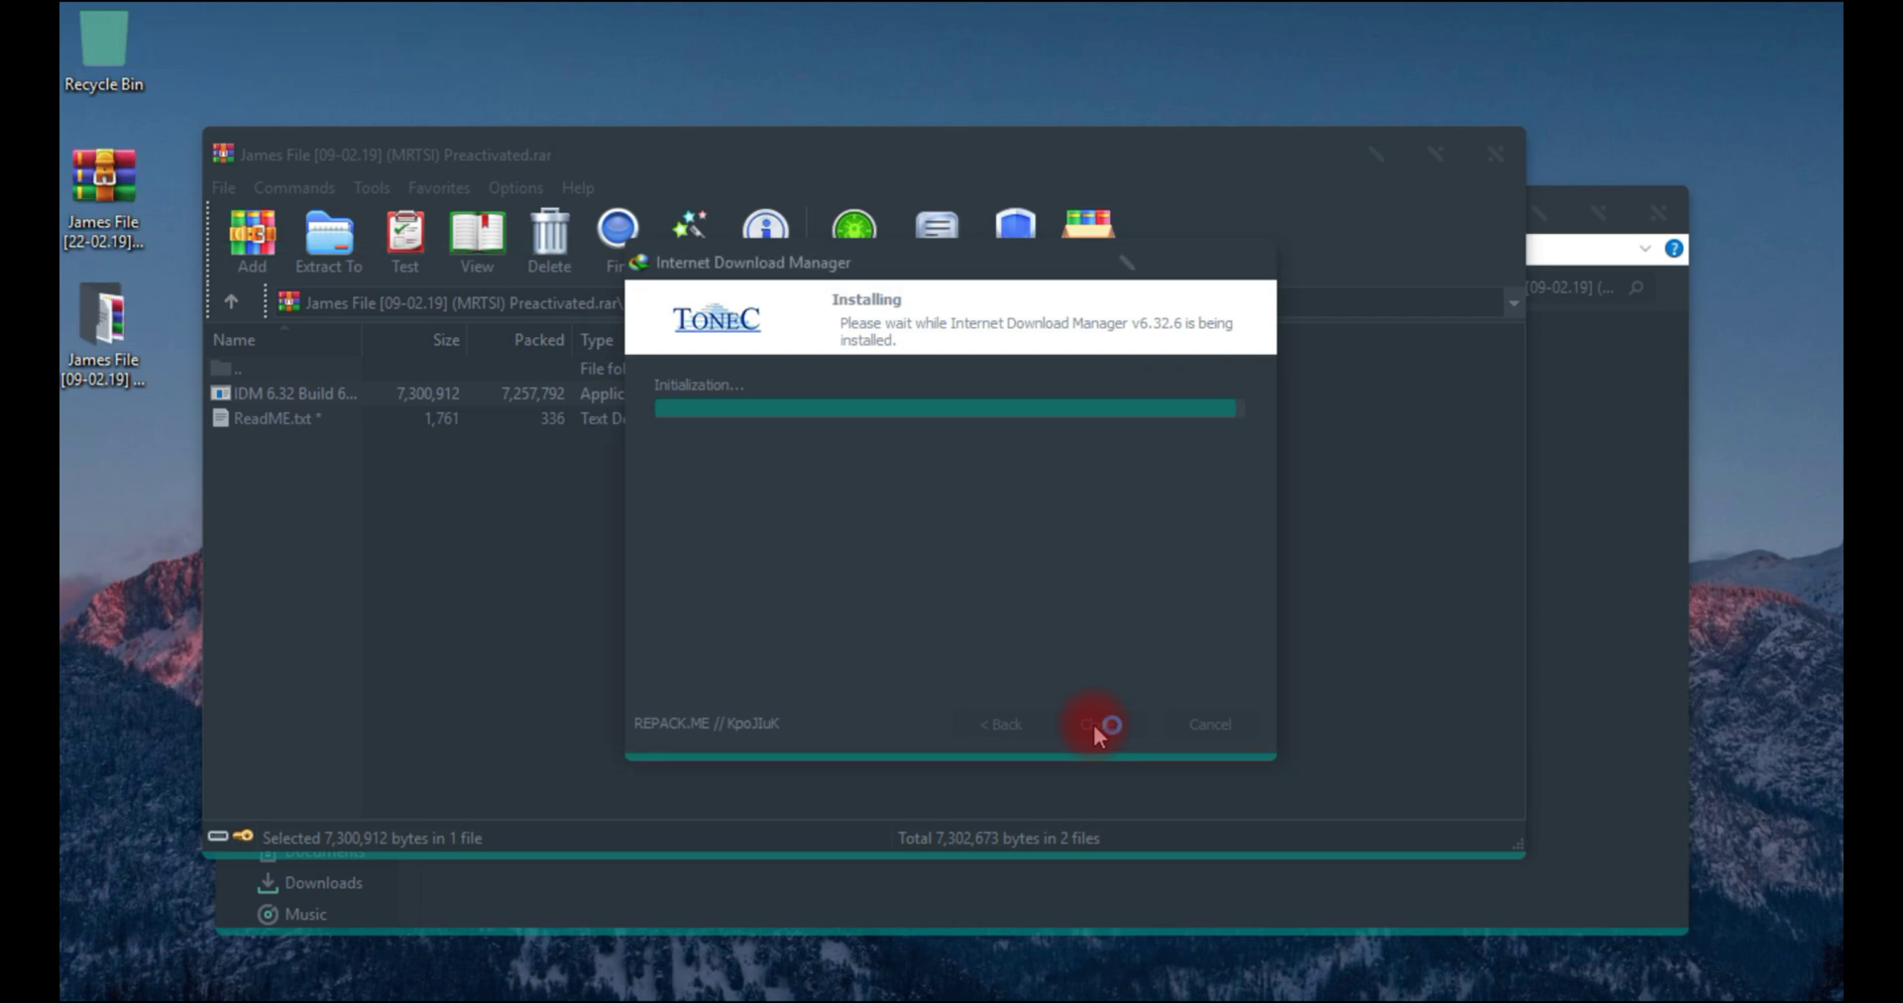
pyautogui.click(1095, 726)
pyautogui.click(1150, 624)
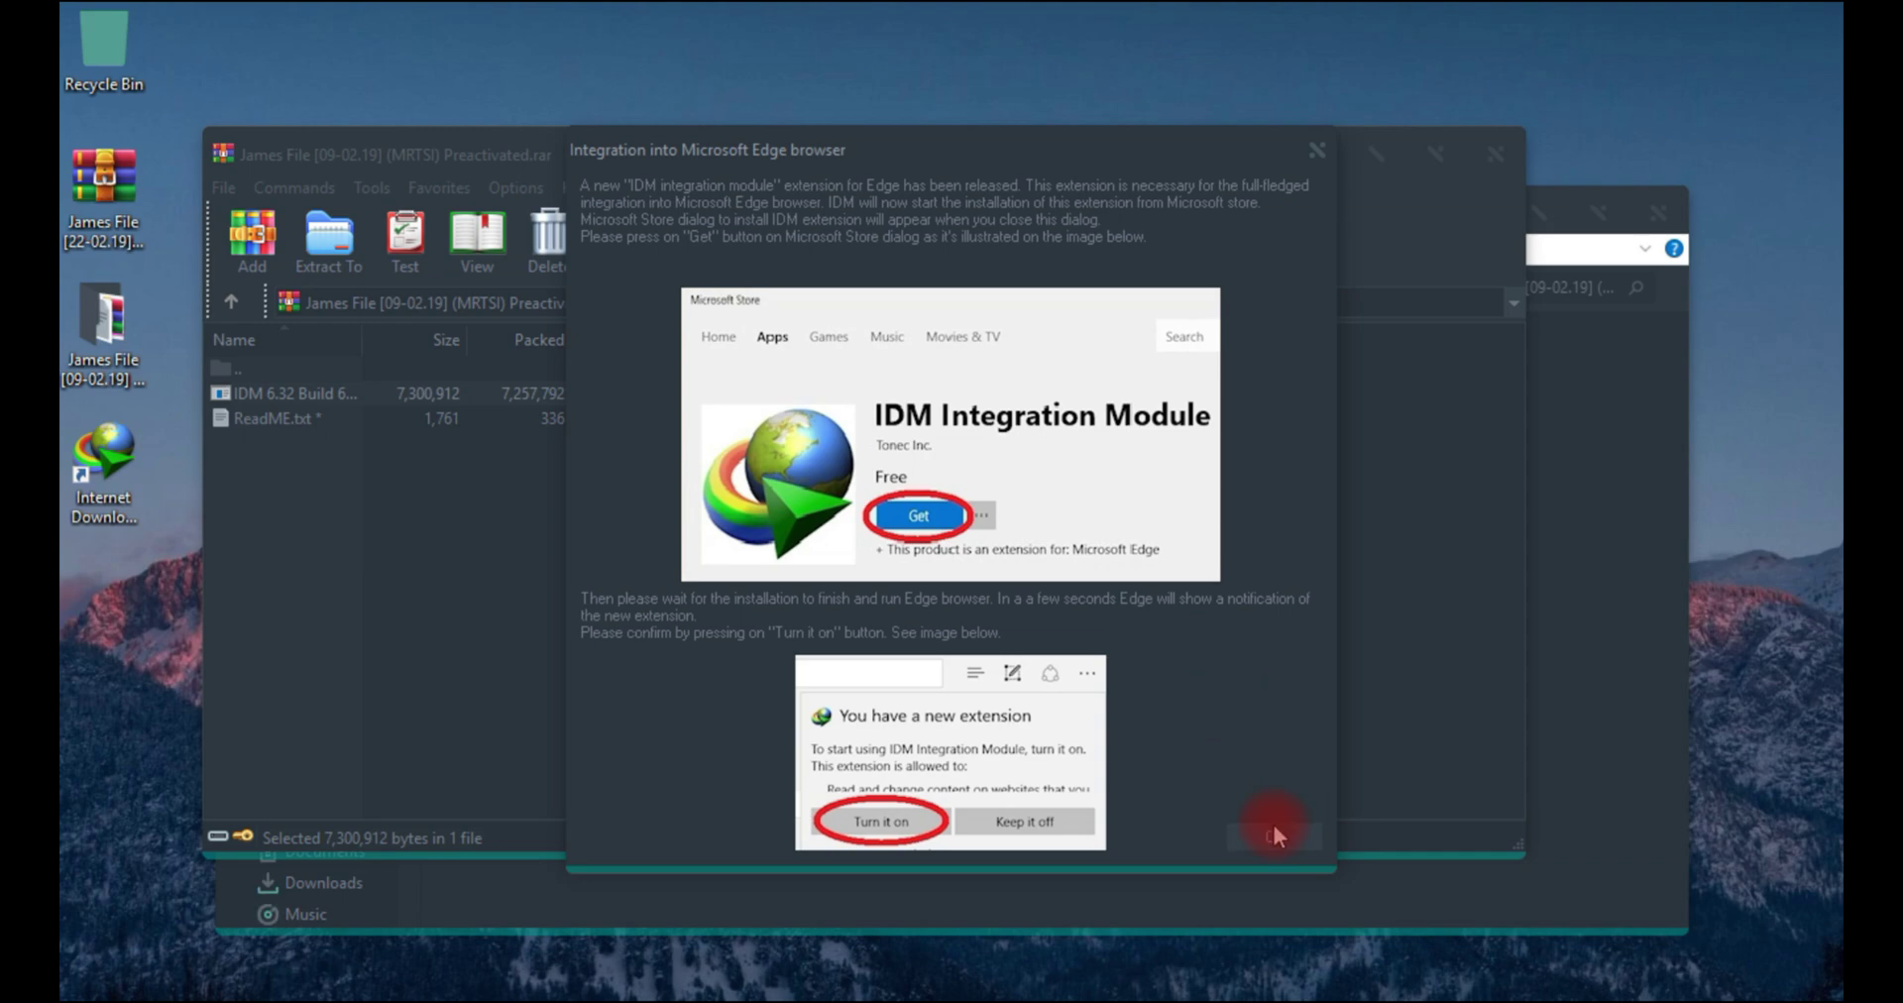
# Accept the Microsoft Edge integration notice to bring up the IDM Integration Module in Microsoft Store
pyautogui.click(1276, 836)
pyautogui.click(1023, 608)
pyautogui.click(1274, 837)
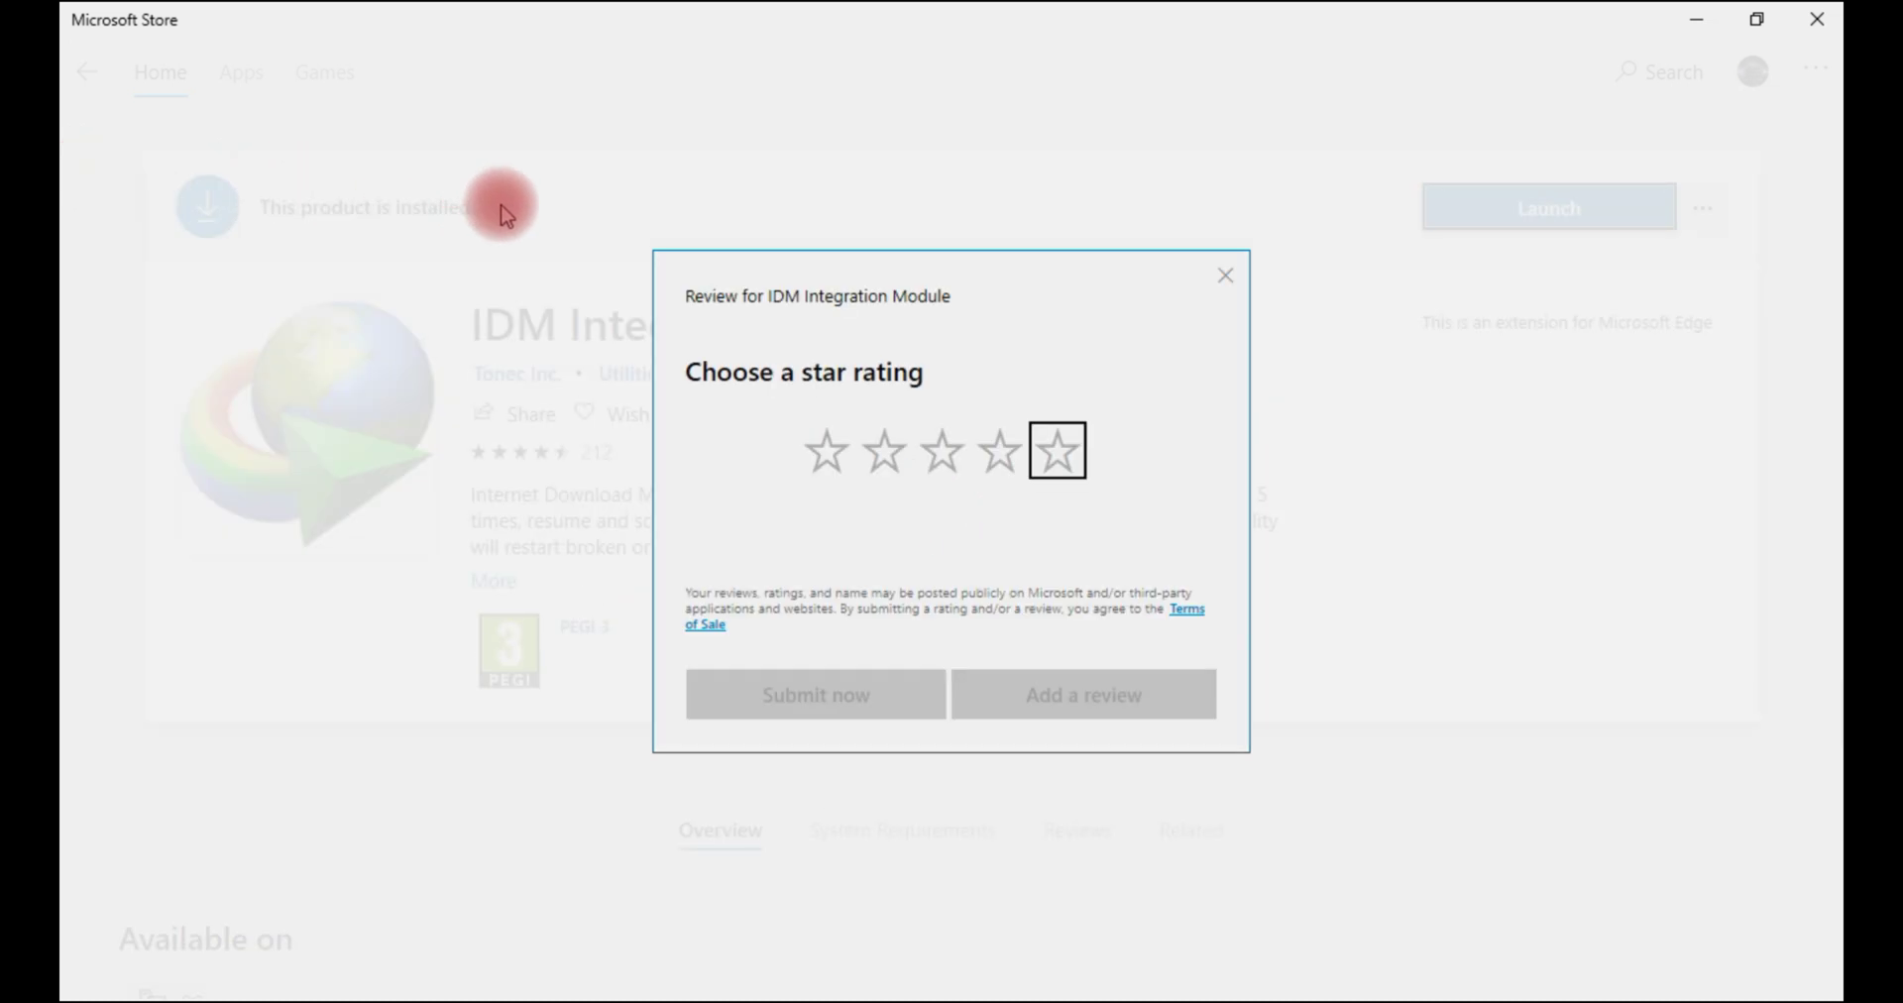
# Dismiss the star rating prompt for the IDM Integration Module and launch the extension
pyautogui.click(1217, 274)
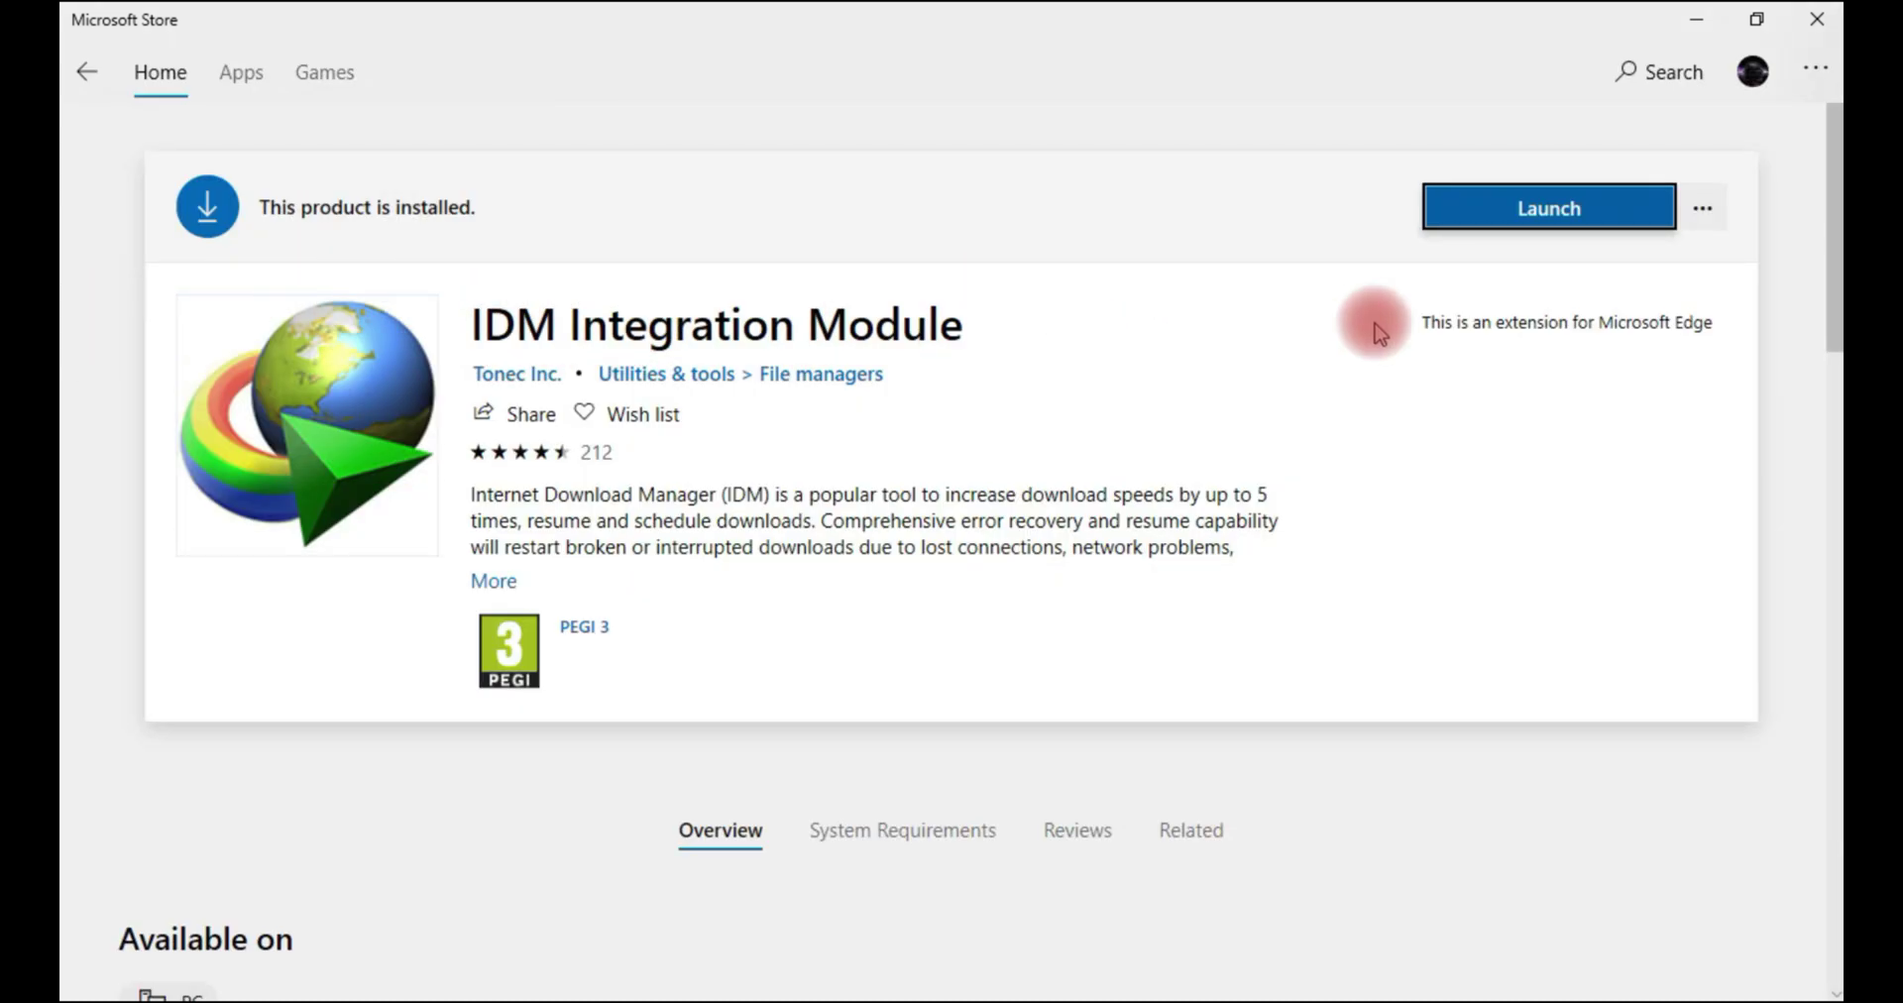
pyautogui.click(1554, 216)
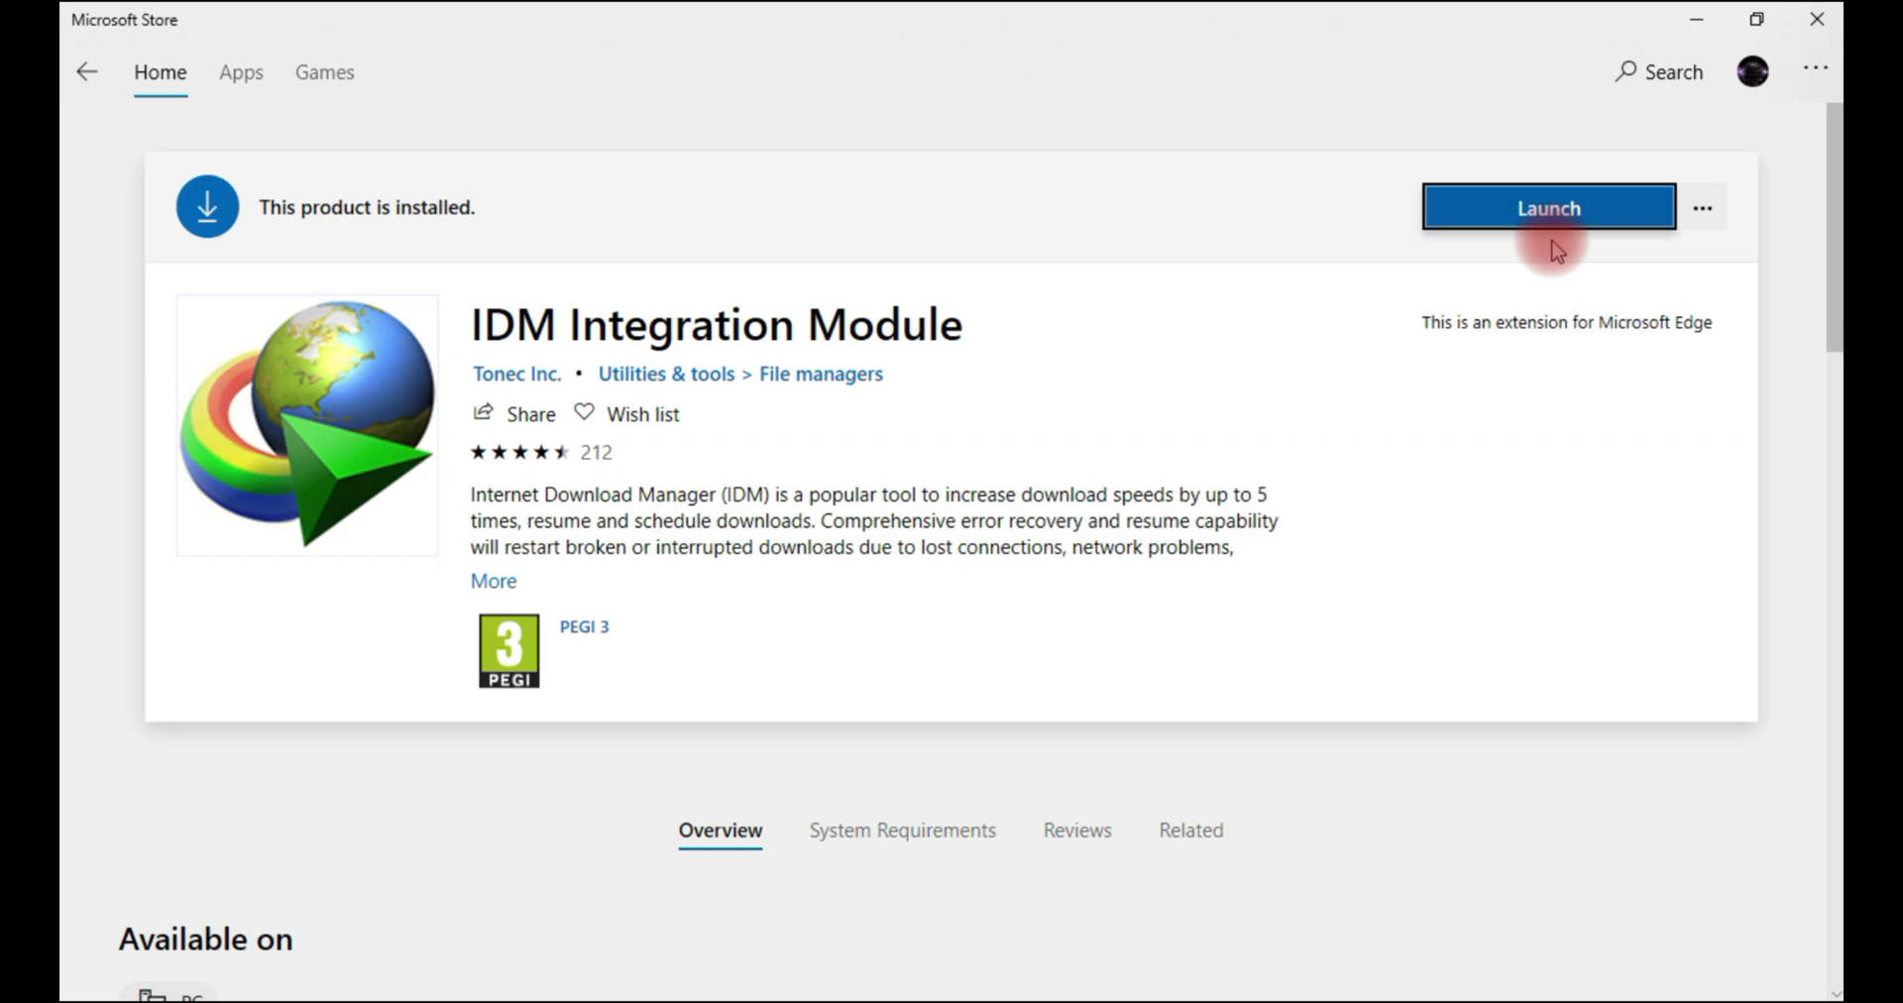
# Minimize Microsoft Store and close the archive and folder windows to return to the desktop
pyautogui.click(1694, 21)
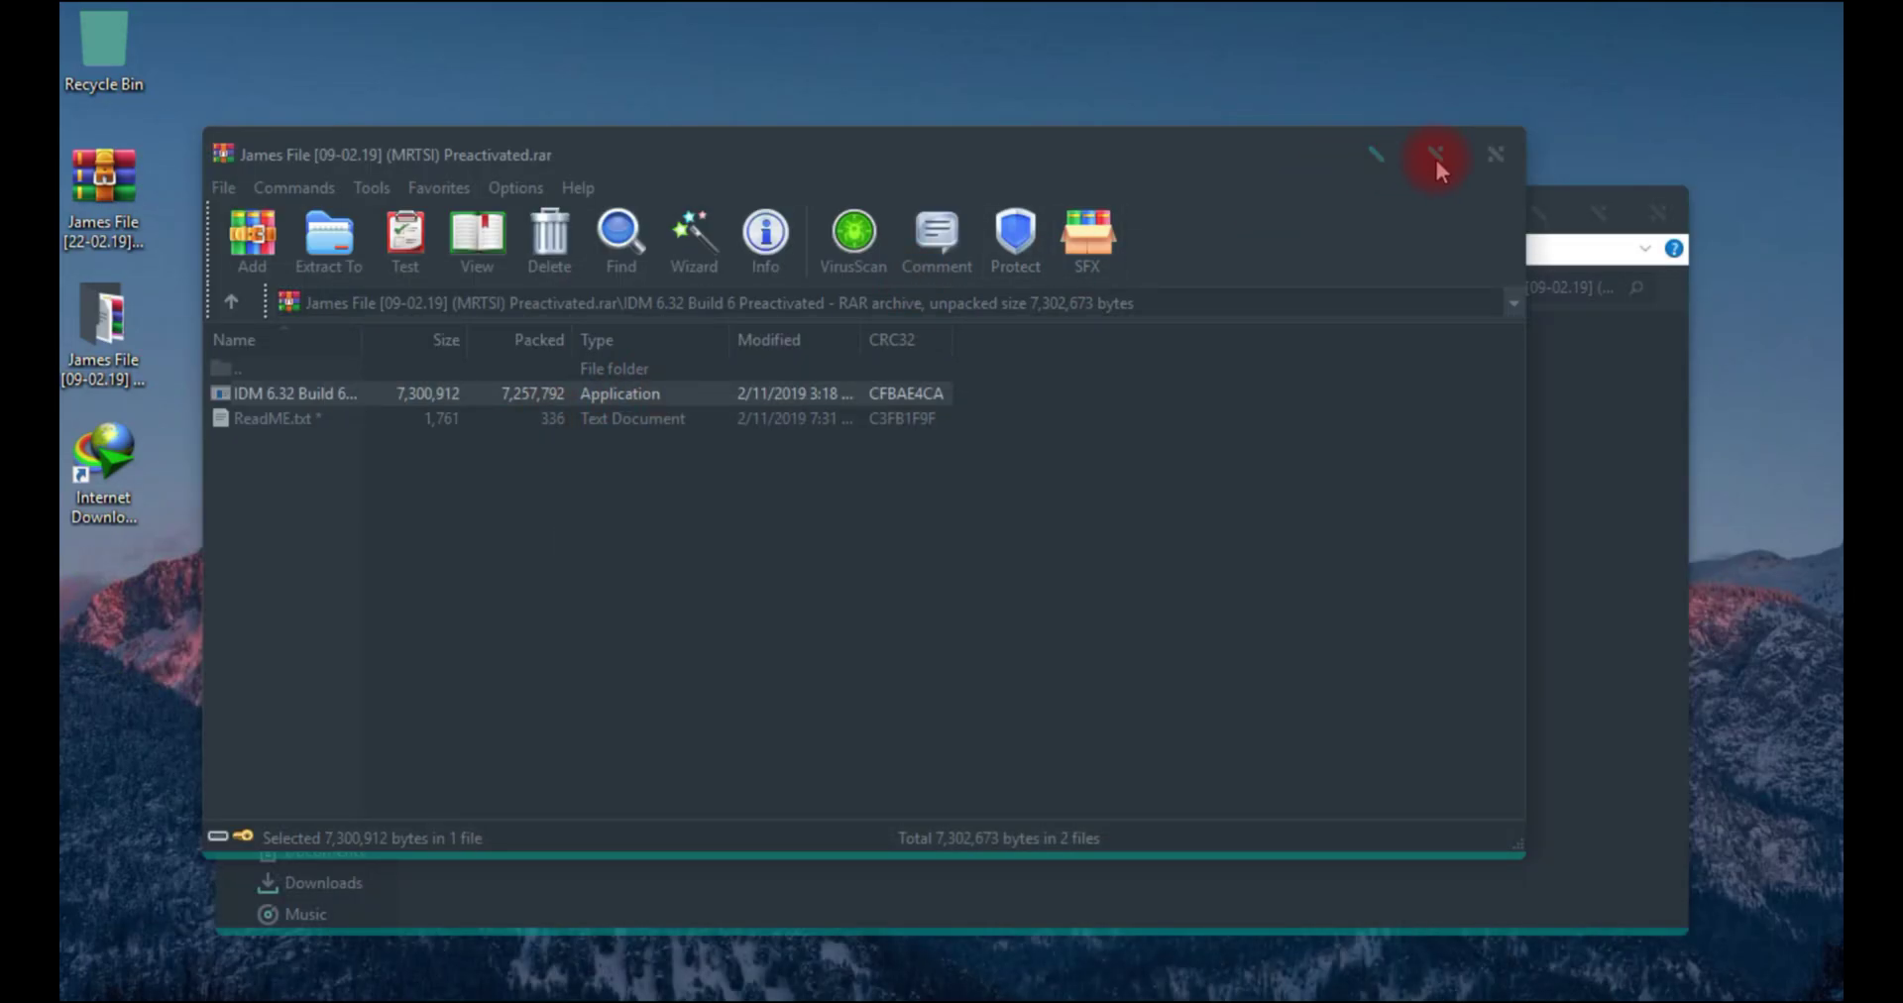
pyautogui.click(1489, 159)
pyautogui.click(1538, 217)
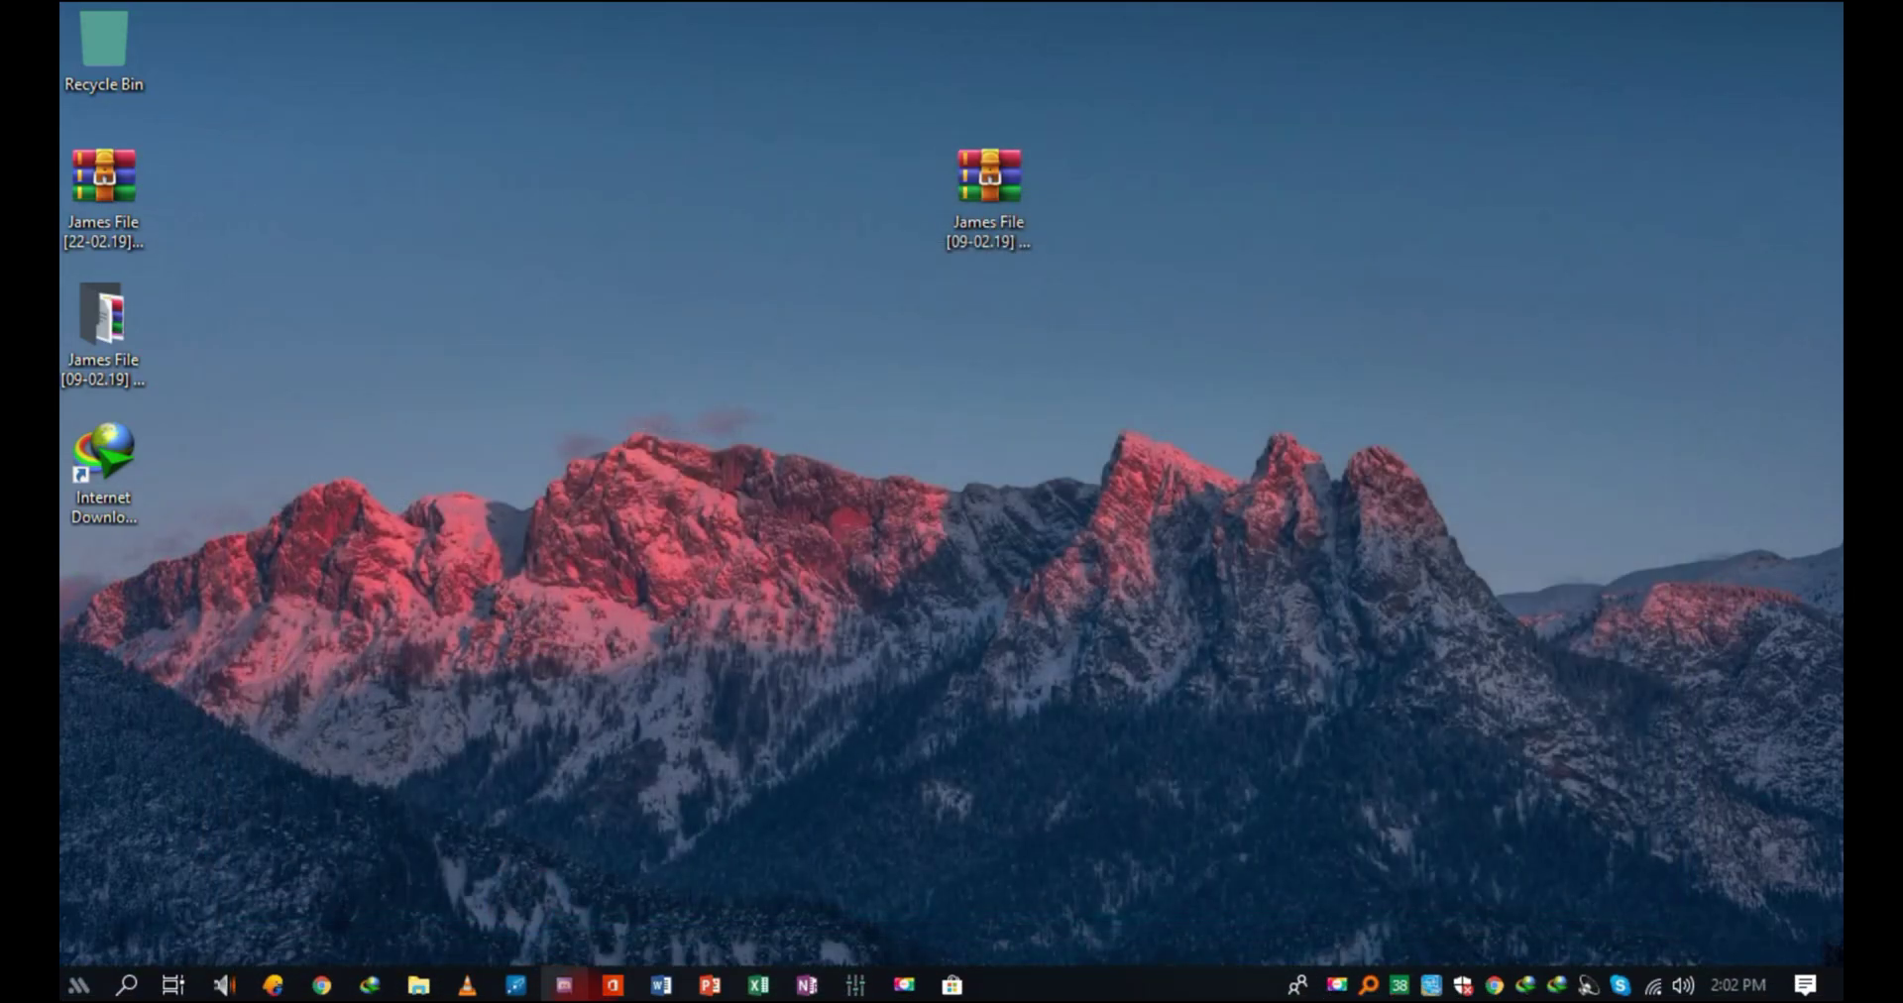
# Switch to Chrome, dismiss the offer to restore pages, and open youtube.com in a new tab
pyautogui.click(347, 986)
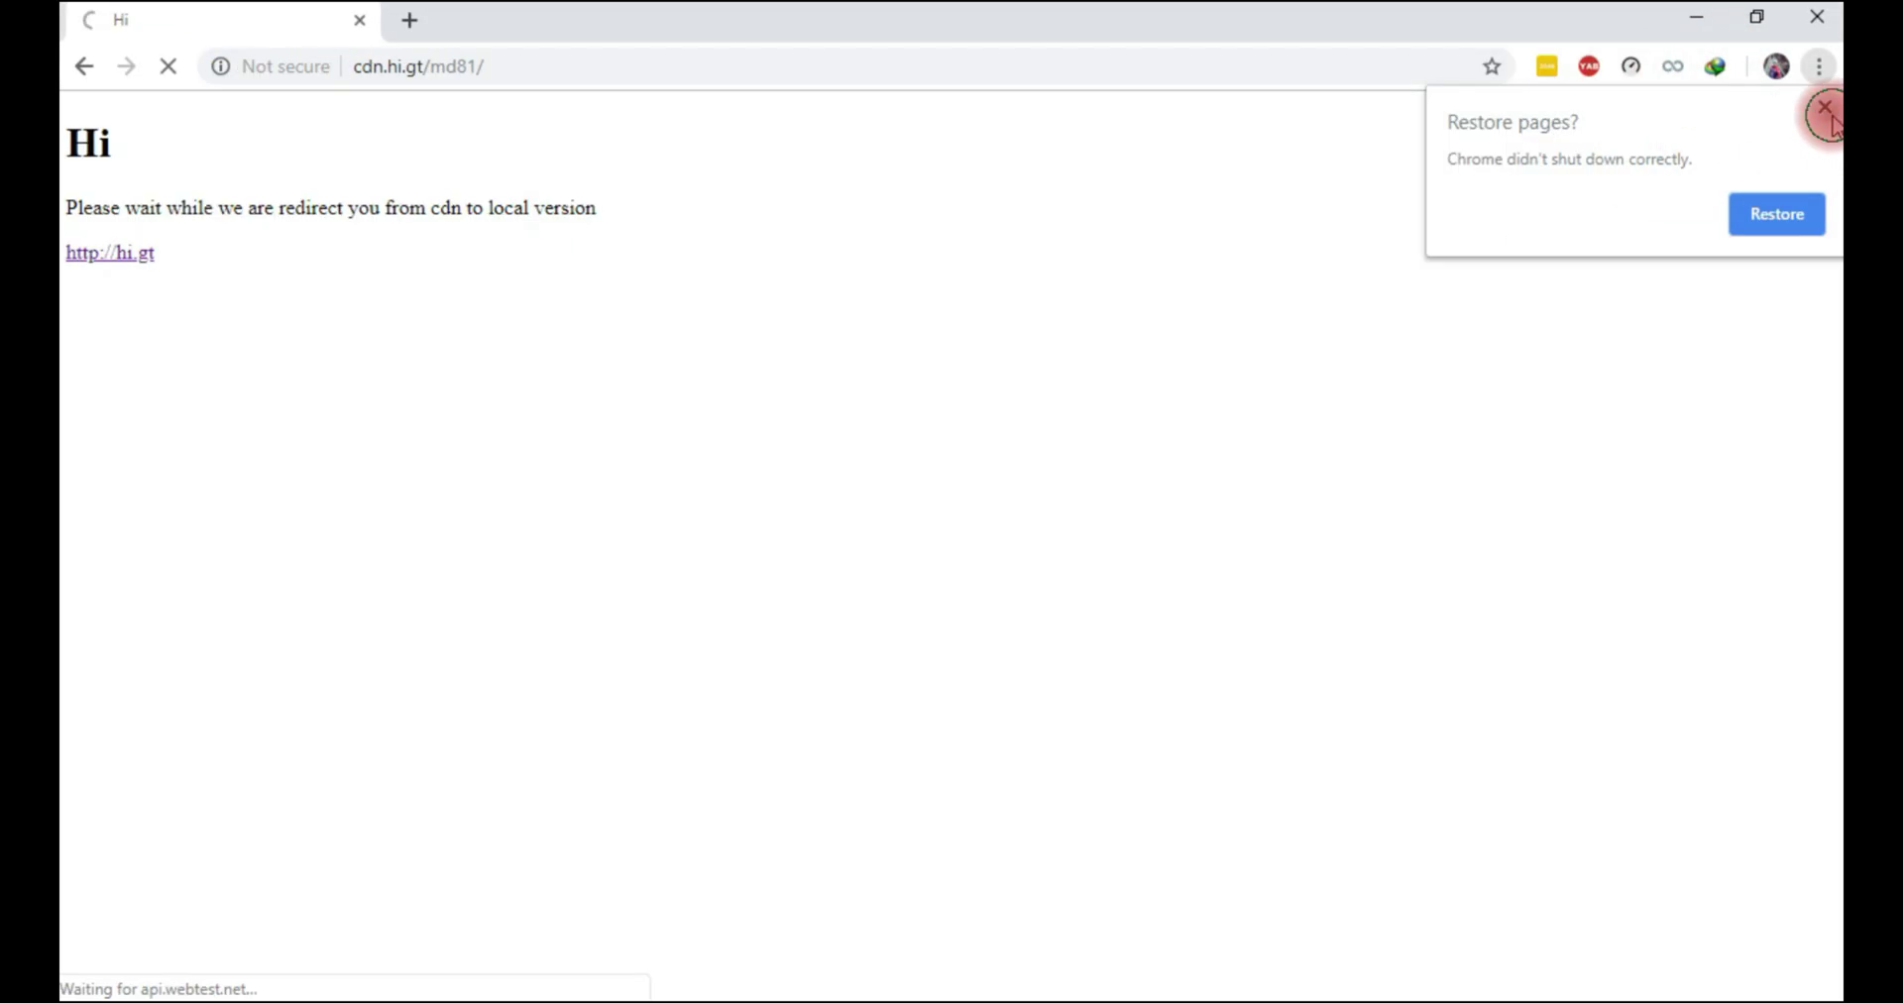
pyautogui.click(1825, 107)
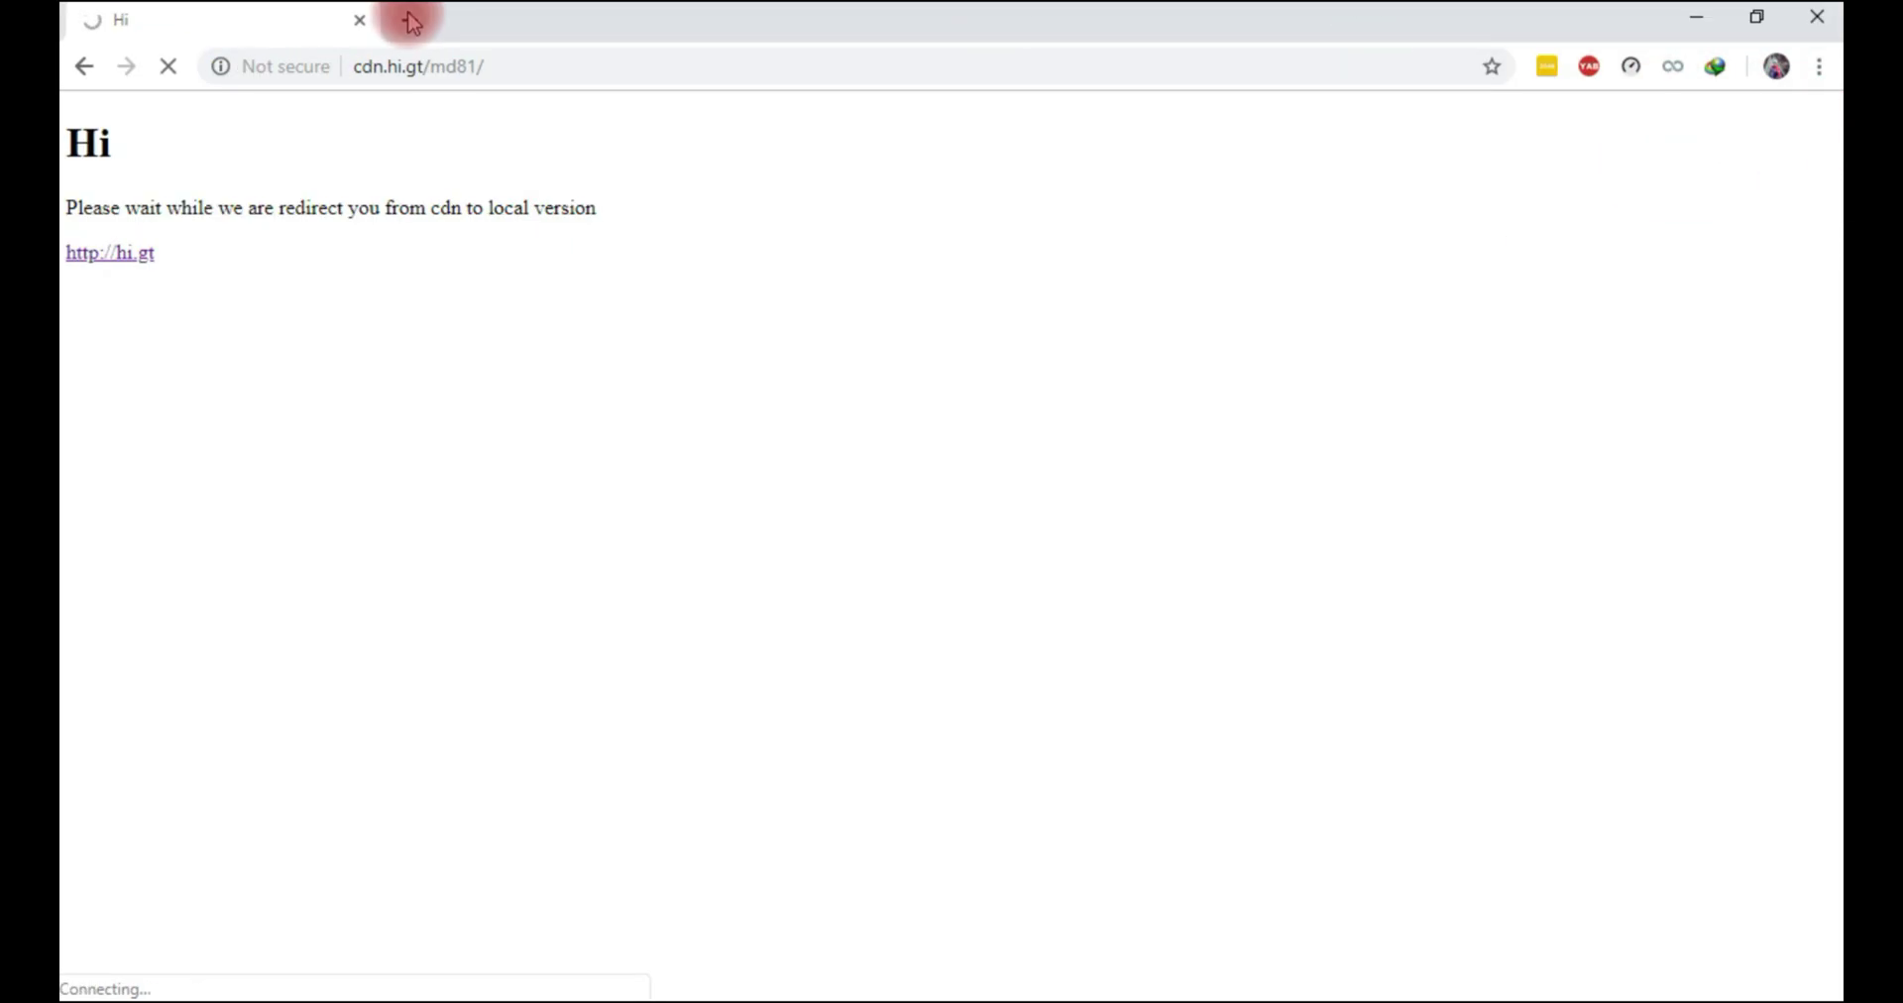
pyautogui.click(410, 19)
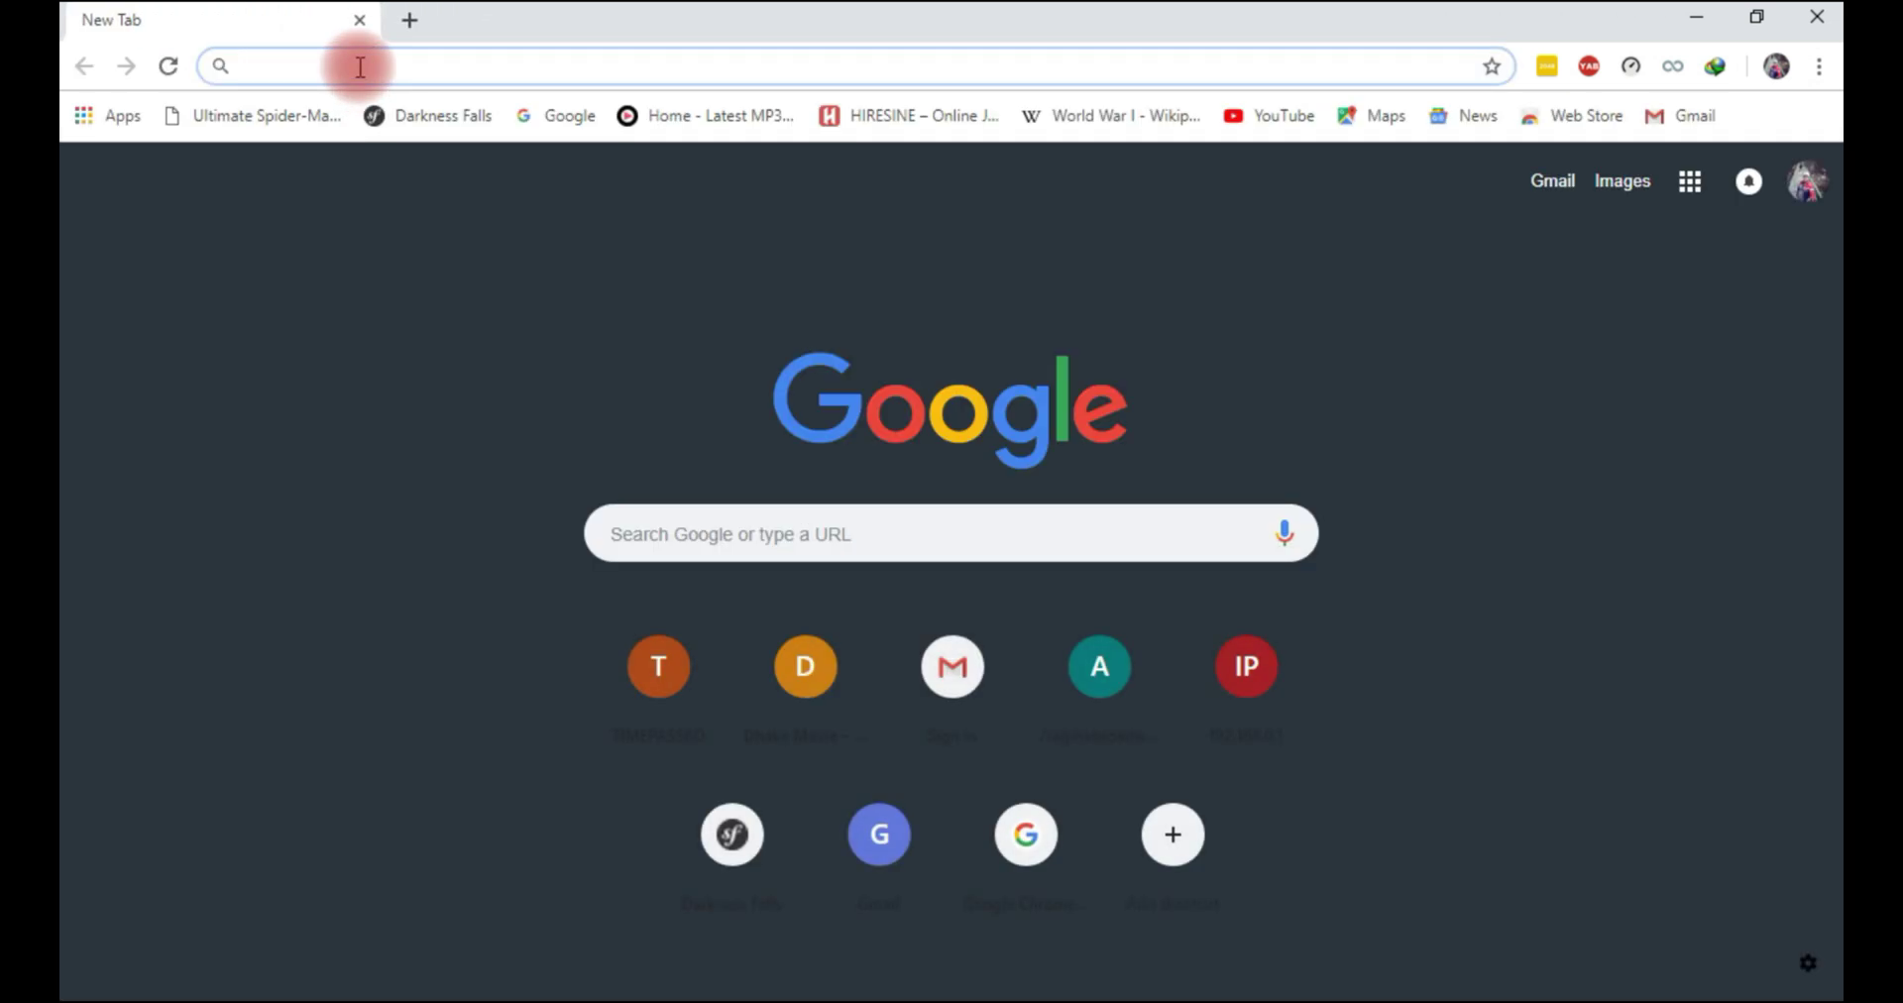
pyautogui.write('y')
pyautogui.click(364, 119)
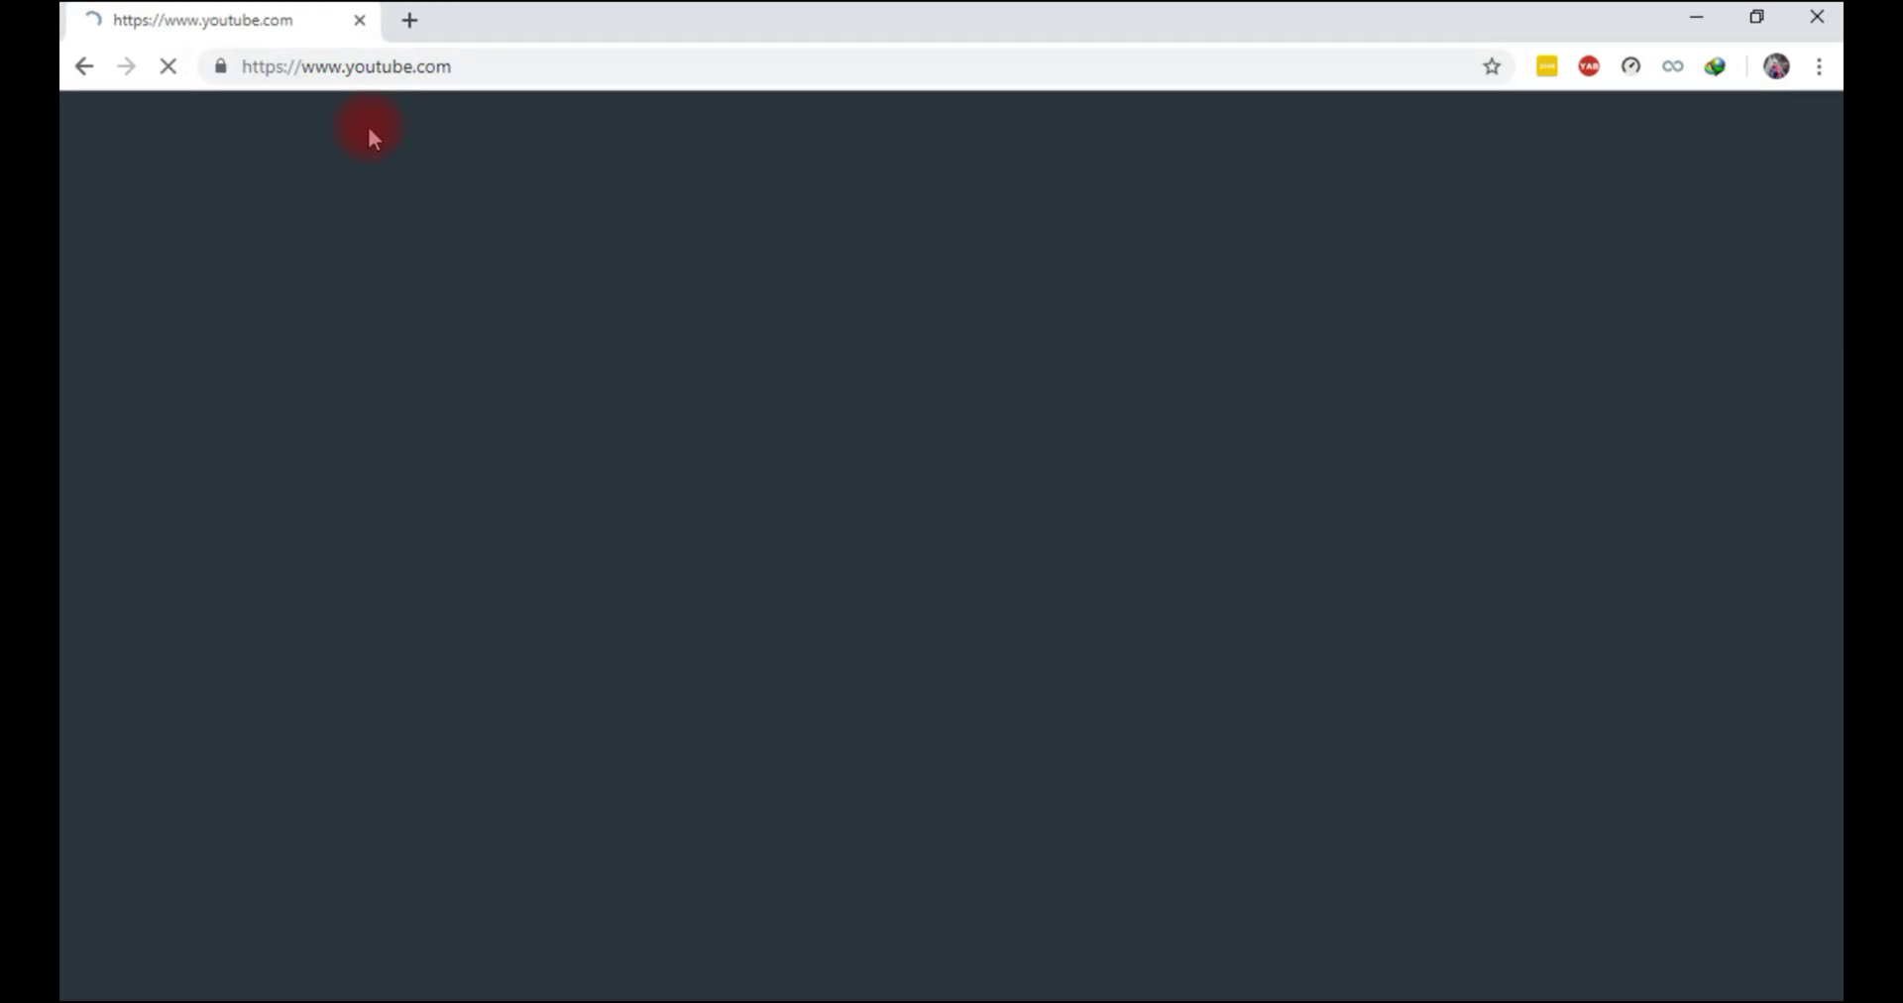